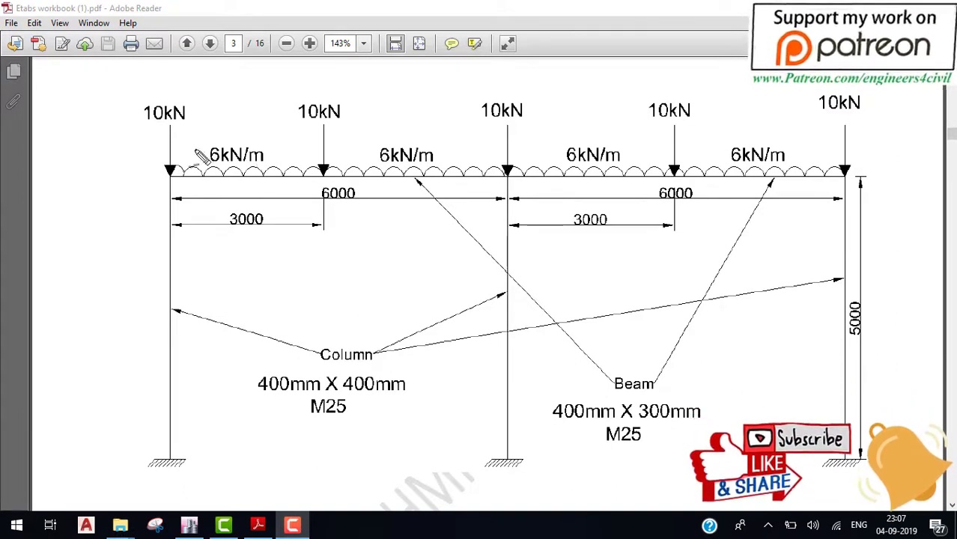
# Box the frame drawing in blue ink and mark the Beam label, 400mm X 400mm column size and M25 grade.
pyautogui.moveTo(127, 211); pyautogui.dragTo(934, 254)
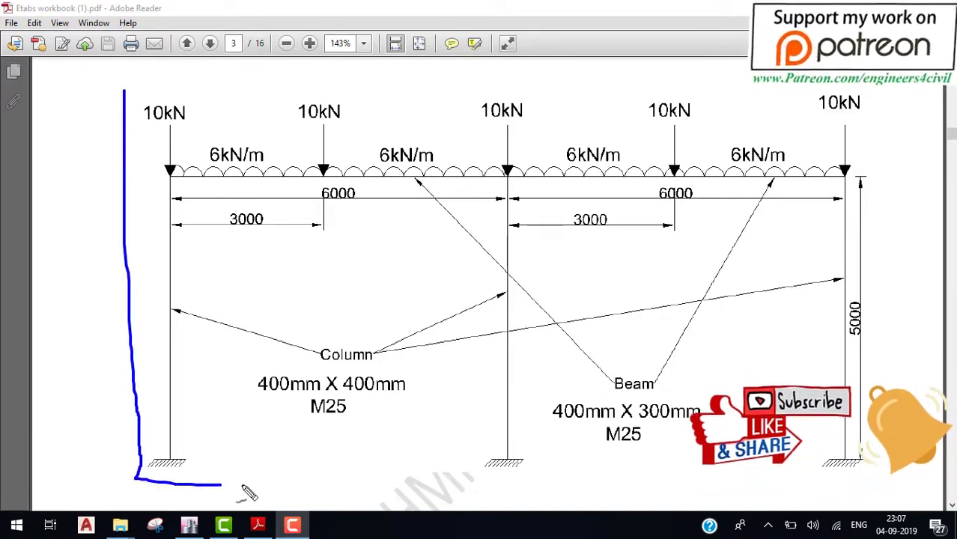
pyautogui.moveTo(908, 102); pyautogui.dragTo(101, 99)
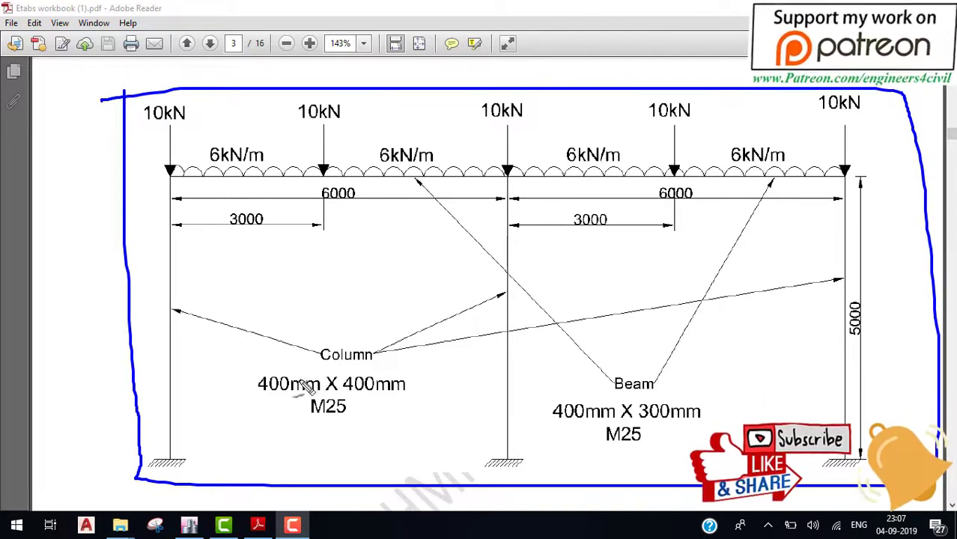
pyautogui.moveTo(608, 394); pyautogui.dragTo(693, 395)
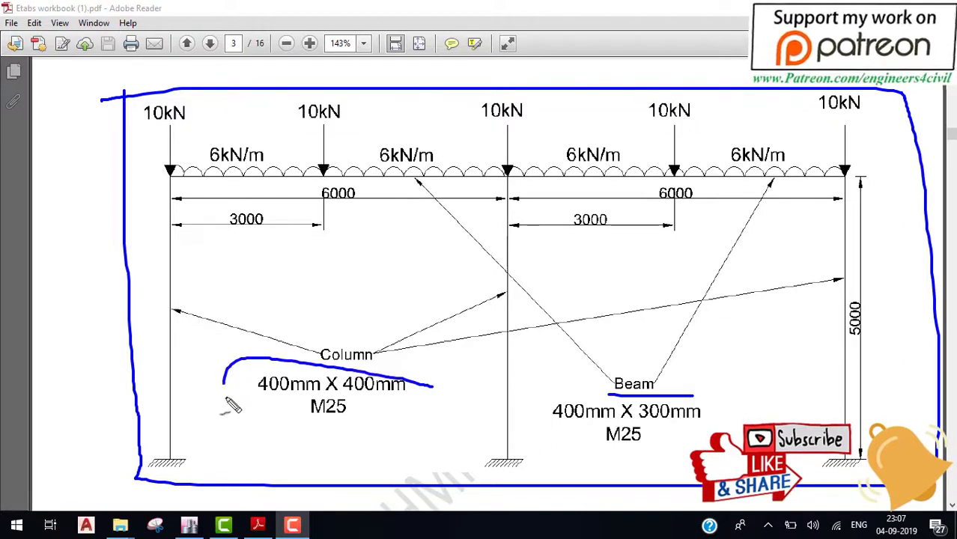
pyautogui.moveTo(225, 393); pyautogui.dragTo(292, 403)
pyautogui.moveTo(381, 403); pyautogui.dragTo(393, 403)
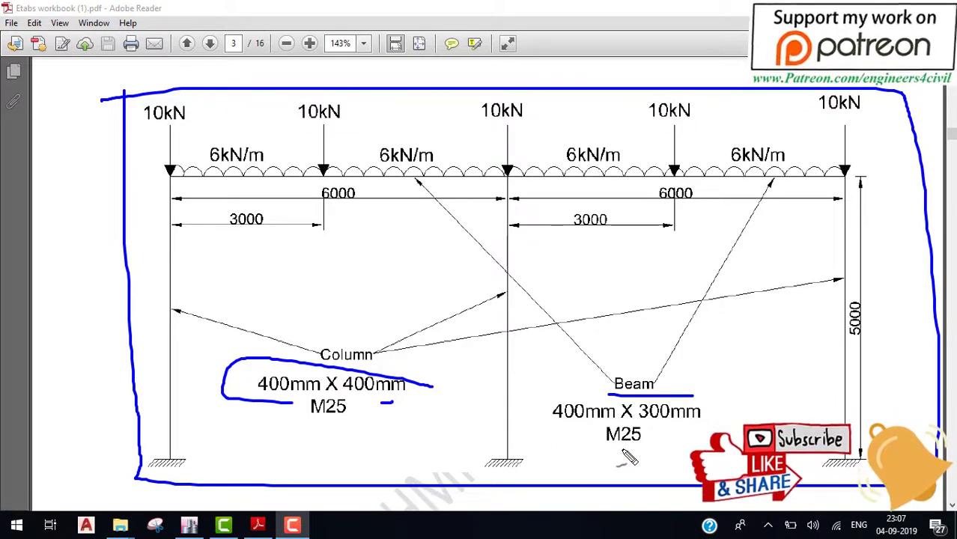
pyautogui.moveTo(616, 453); pyautogui.dragTo(657, 457)
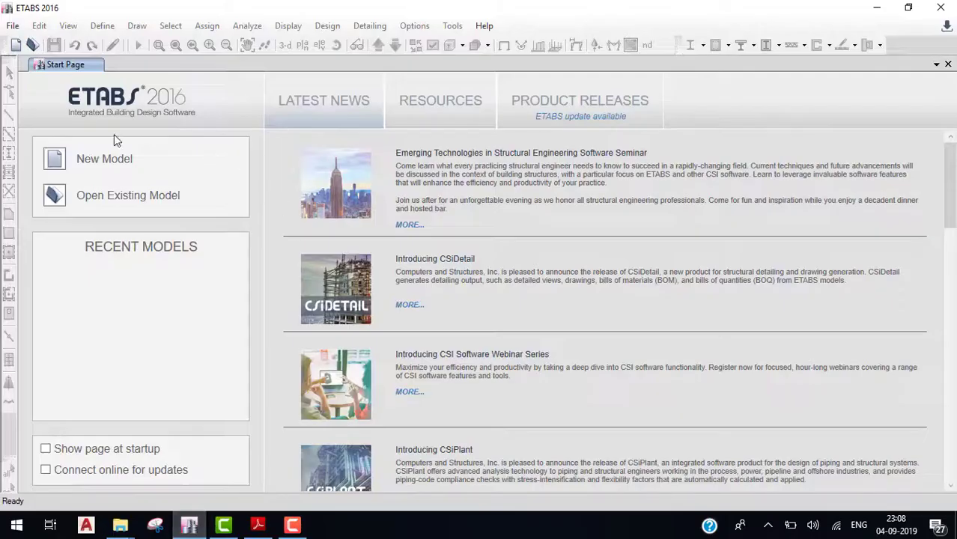
# Start a new model from built-in settings with Metric SI units and the Indian steel section database.
pyautogui.click(18, 45)
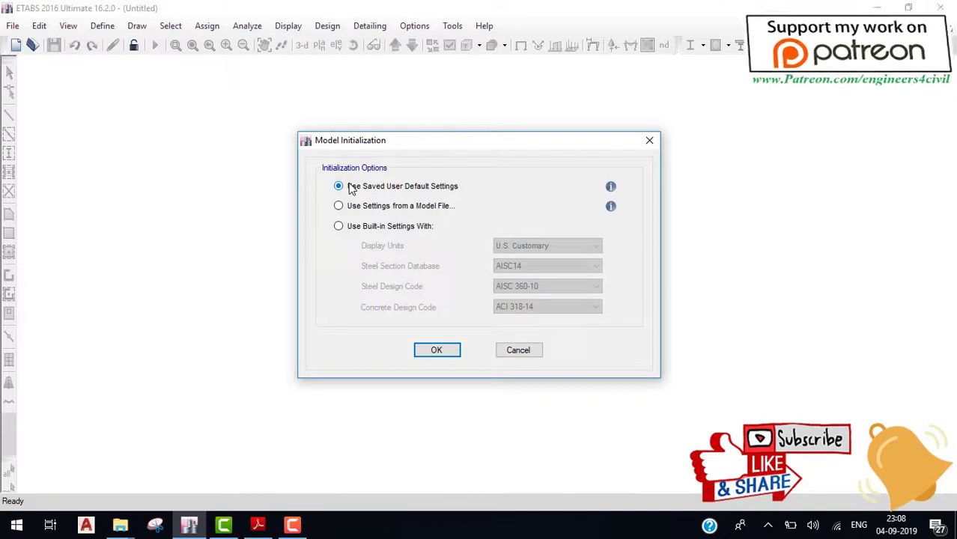
pyautogui.click(378, 226)
pyautogui.click(531, 246)
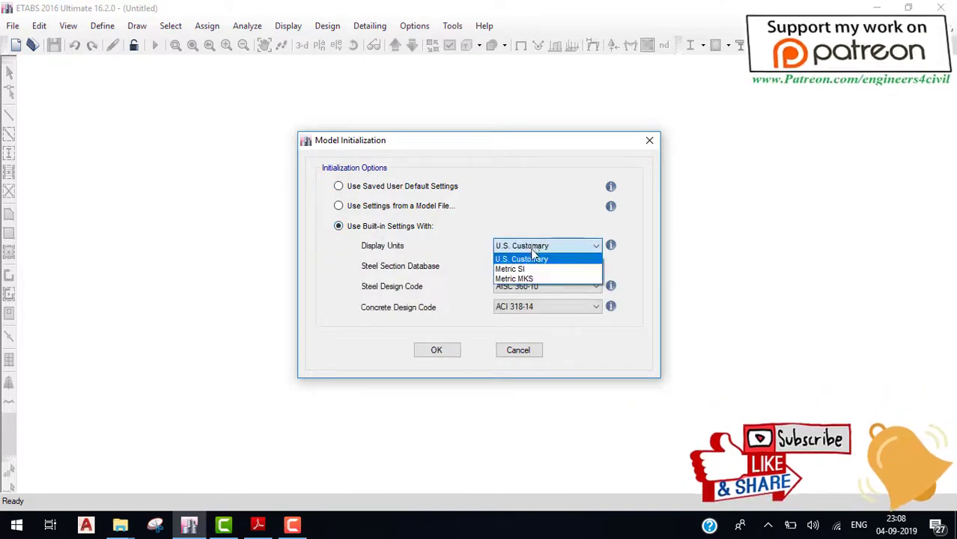
pyautogui.click(532, 268)
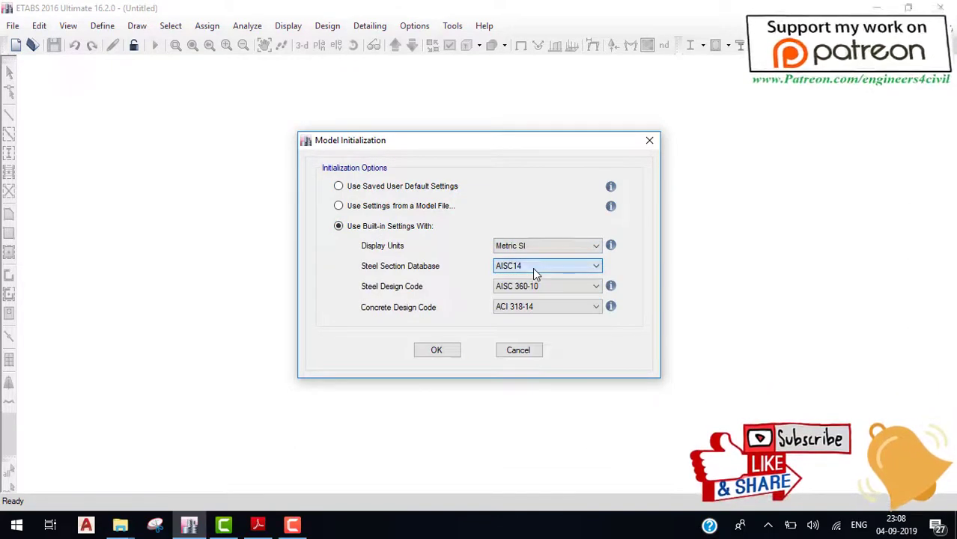
pyautogui.click(534, 271)
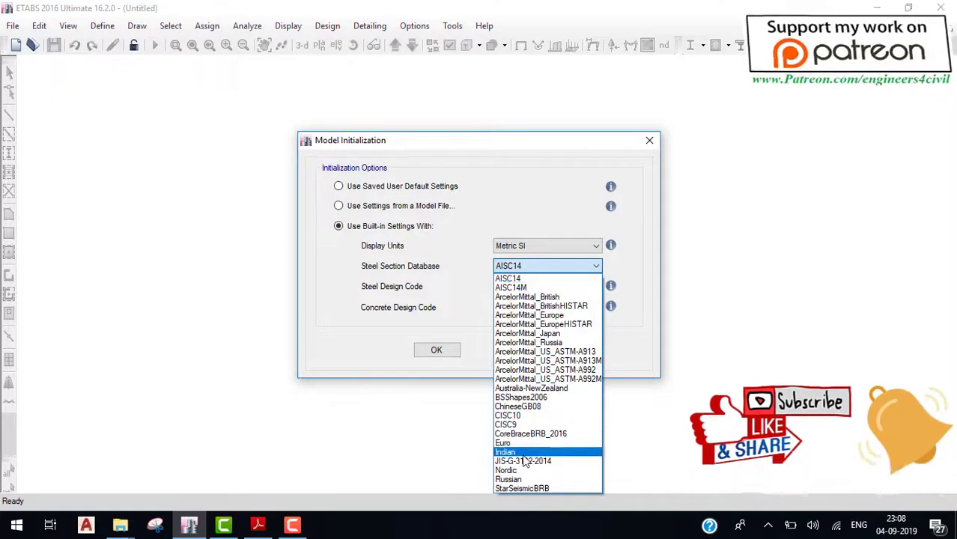
pyautogui.click(523, 453)
# Choose IS 800:2007 steel and IS 456:2000 concrete design codes, confirm, and return to the frame PDF.
pyautogui.click(539, 286)
pyautogui.click(527, 295)
pyautogui.click(538, 286)
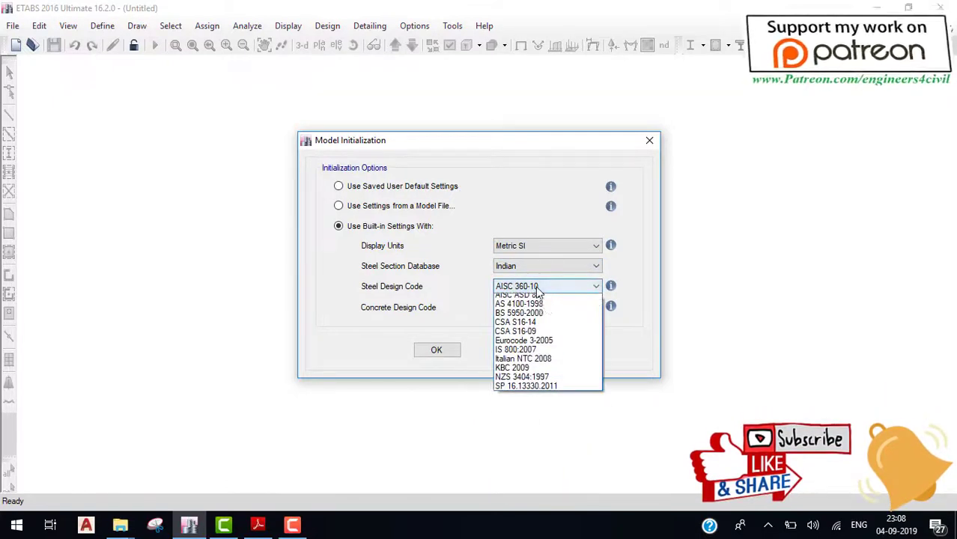
pyautogui.click(524, 385)
pyautogui.click(532, 307)
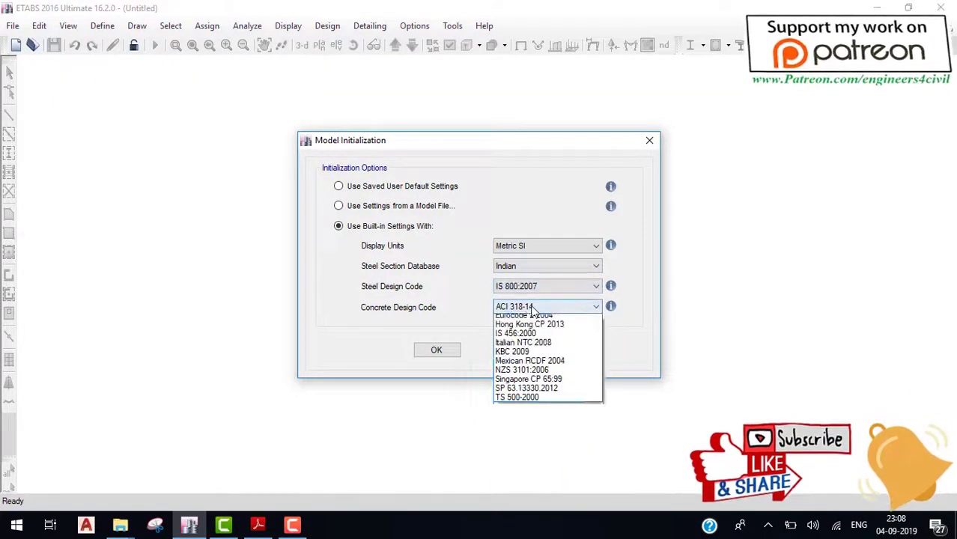
pyautogui.click(520, 404)
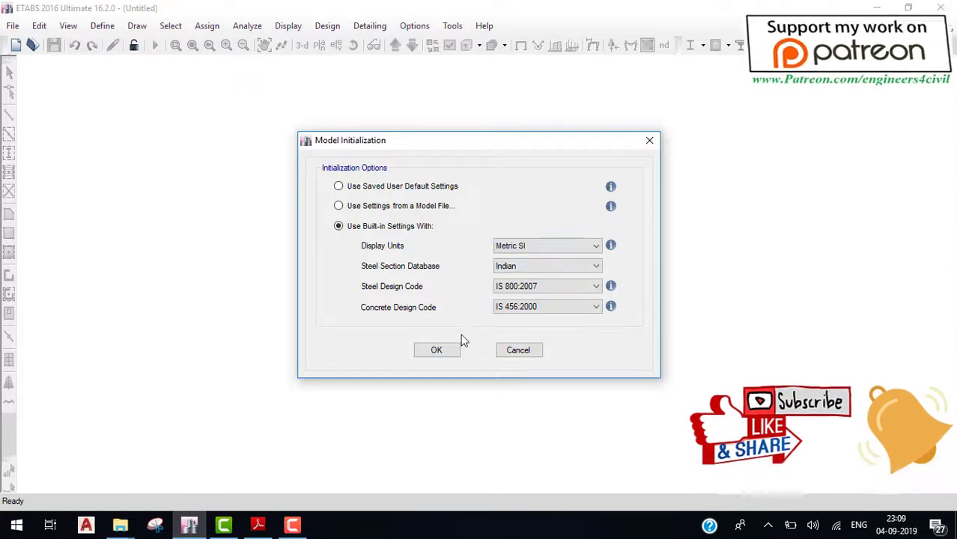
pyautogui.click(438, 350)
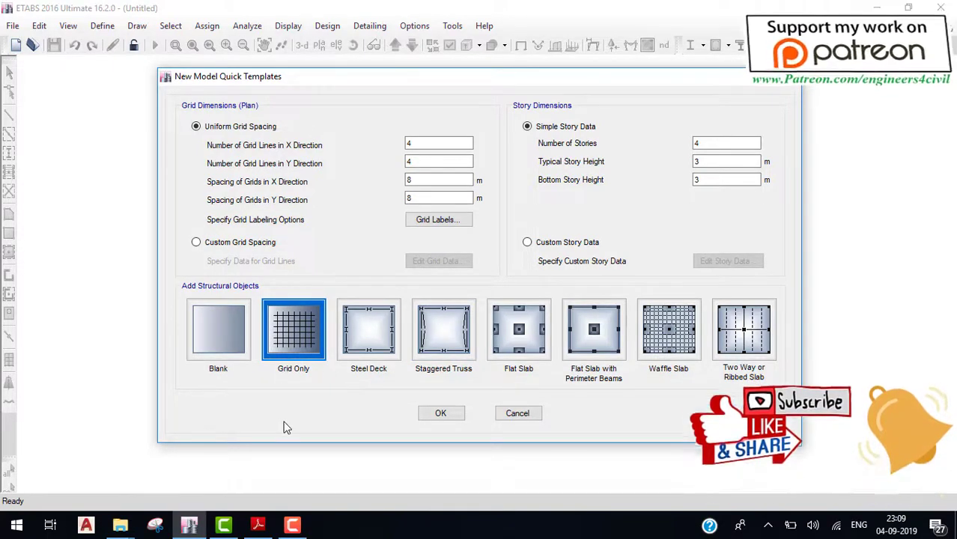
pyautogui.click(258, 524)
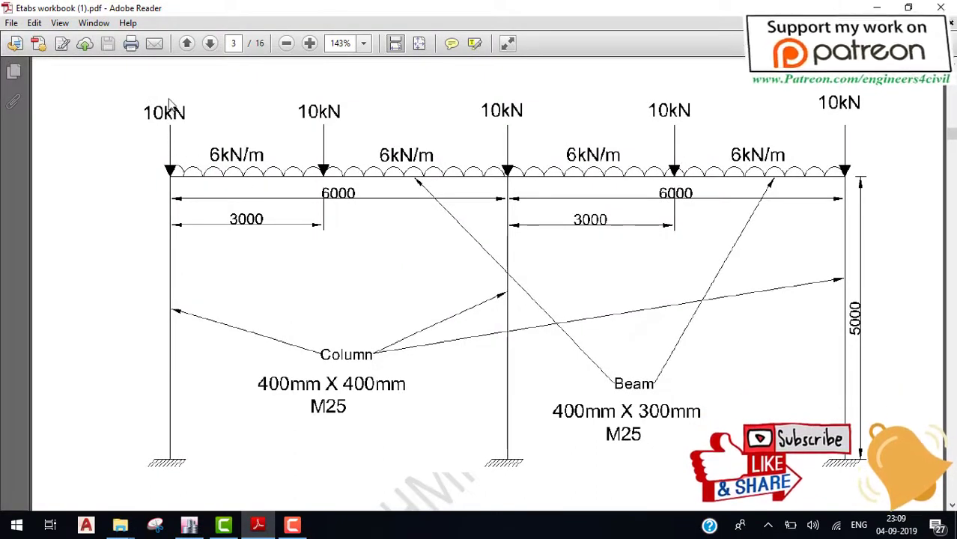
pyautogui.moveTo(175, 191); pyautogui.dragTo(168, 472)
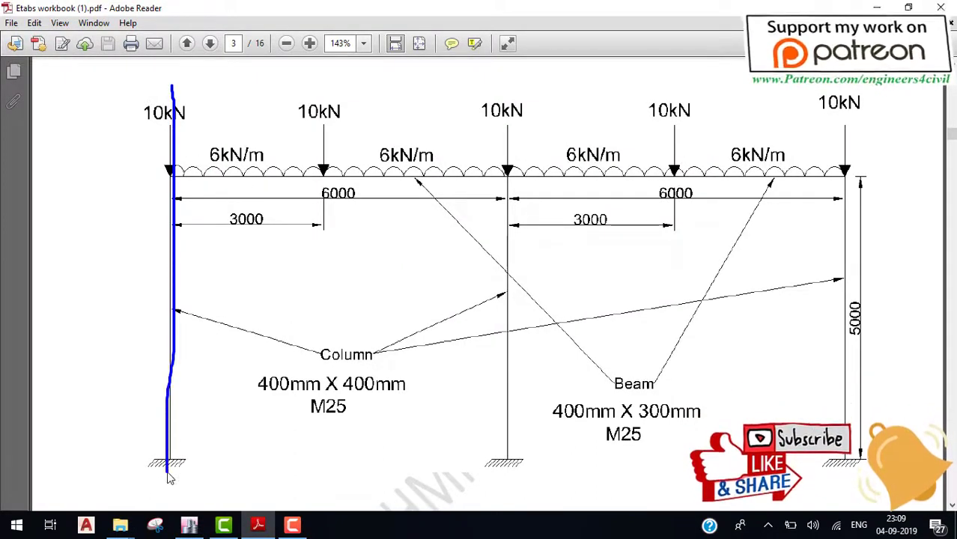
pyautogui.moveTo(509, 240); pyautogui.dragTo(516, 457)
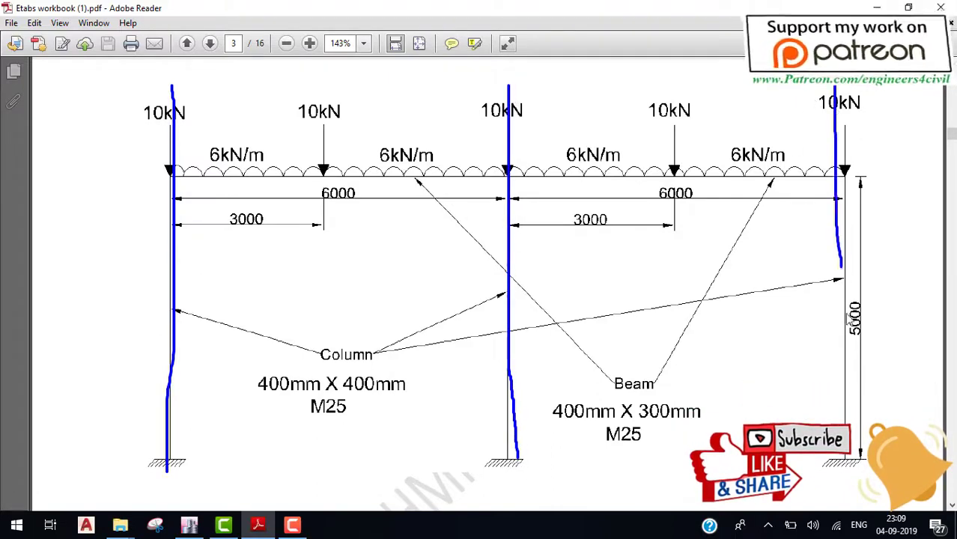
pyautogui.moveTo(848, 320); pyautogui.dragTo(843, 423)
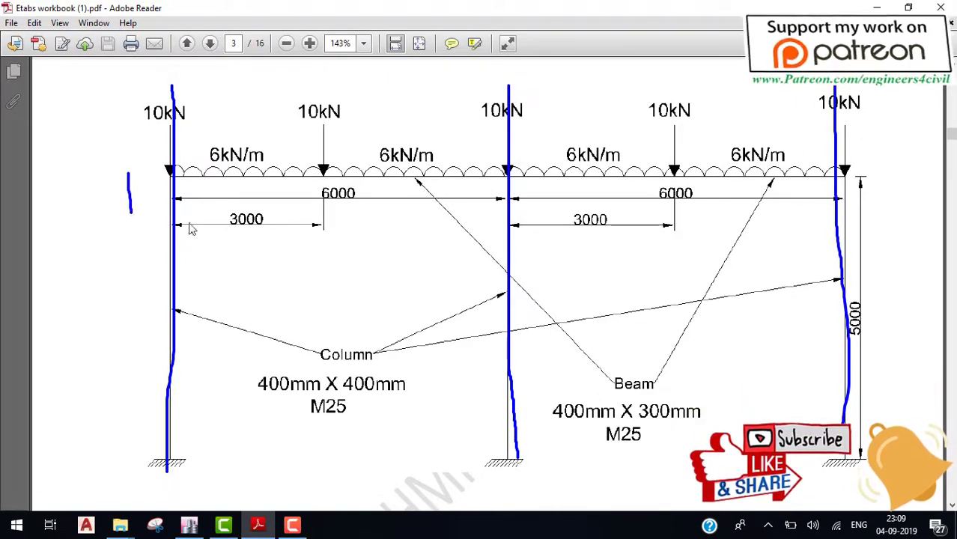
pyautogui.moveTo(536, 247); pyautogui.dragTo(602, 263)
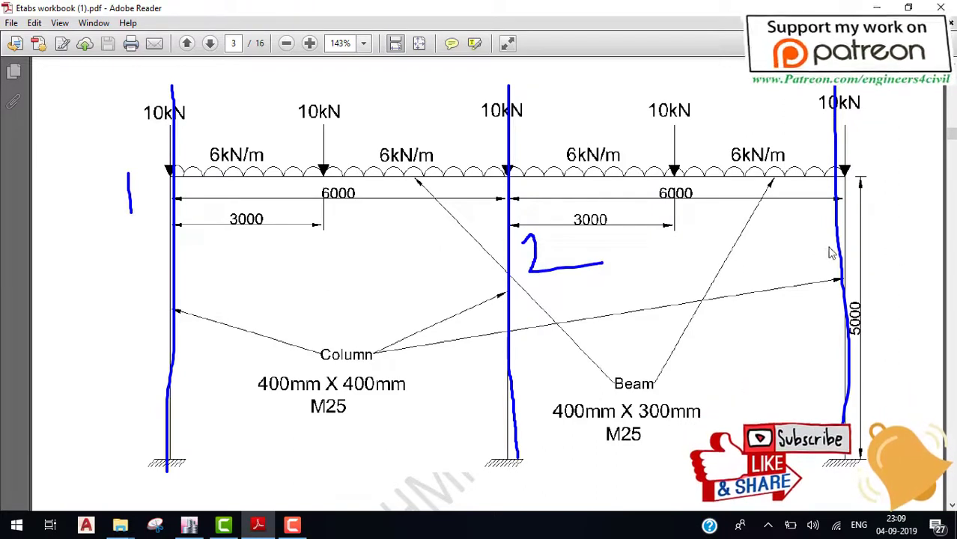
pyautogui.moveTo(856, 229)
pyautogui.mouseDown()
pyautogui.moveTo(879, 232)
pyautogui.moveTo(872, 266)
pyautogui.mouseUp()
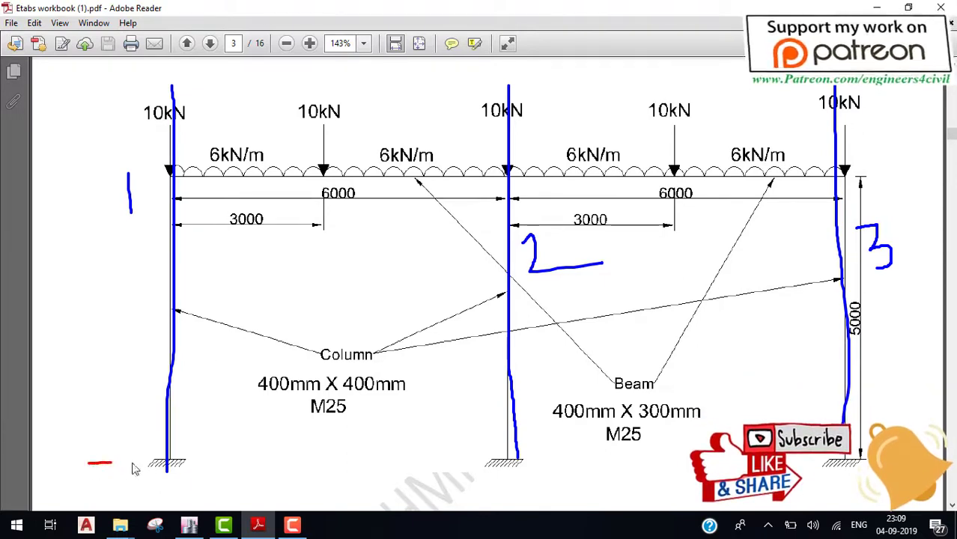
pyautogui.moveTo(631, 463); pyautogui.dragTo(853, 463)
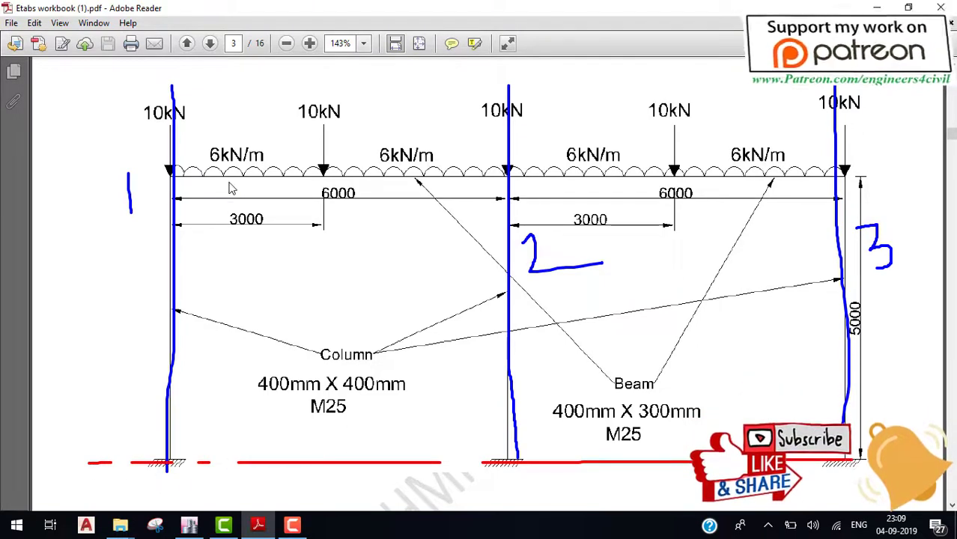
pyautogui.moveTo(681, 186); pyautogui.dragTo(857, 180)
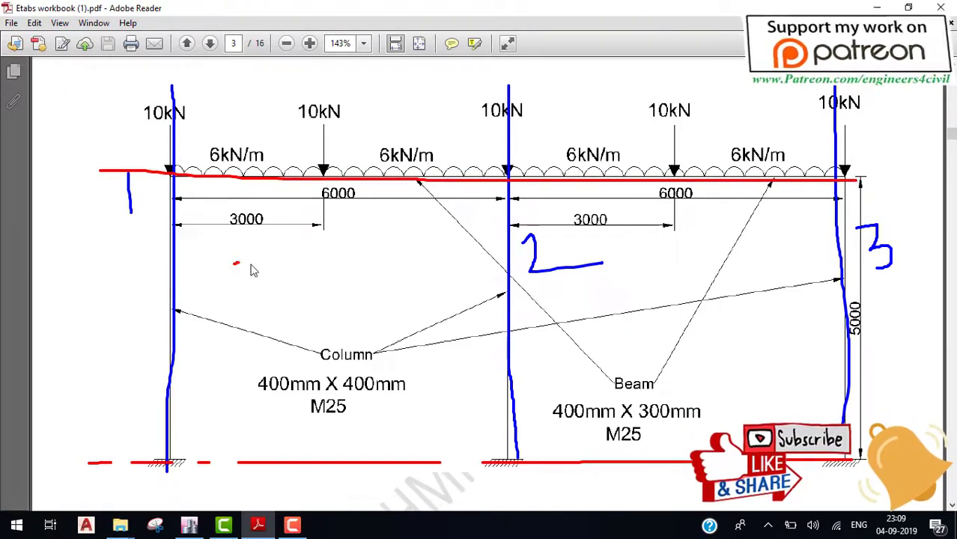
pyautogui.moveTo(252, 270)
pyautogui.mouseDown()
pyautogui.moveTo(243, 286)
pyautogui.moveTo(276, 286)
pyautogui.mouseUp()
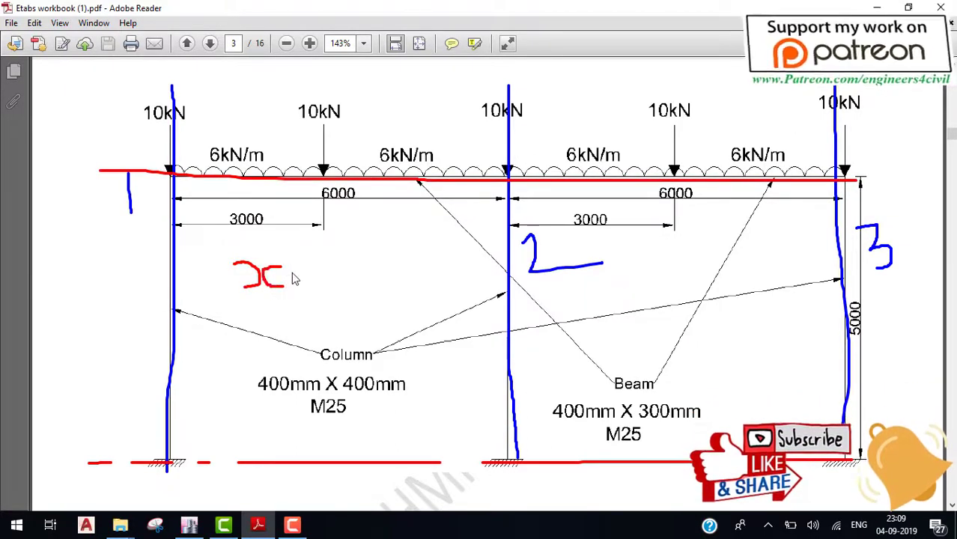
pyautogui.moveTo(324, 252)
pyautogui.mouseDown()
pyautogui.moveTo(345, 252)
pyautogui.moveTo(323, 283)
pyautogui.mouseUp()
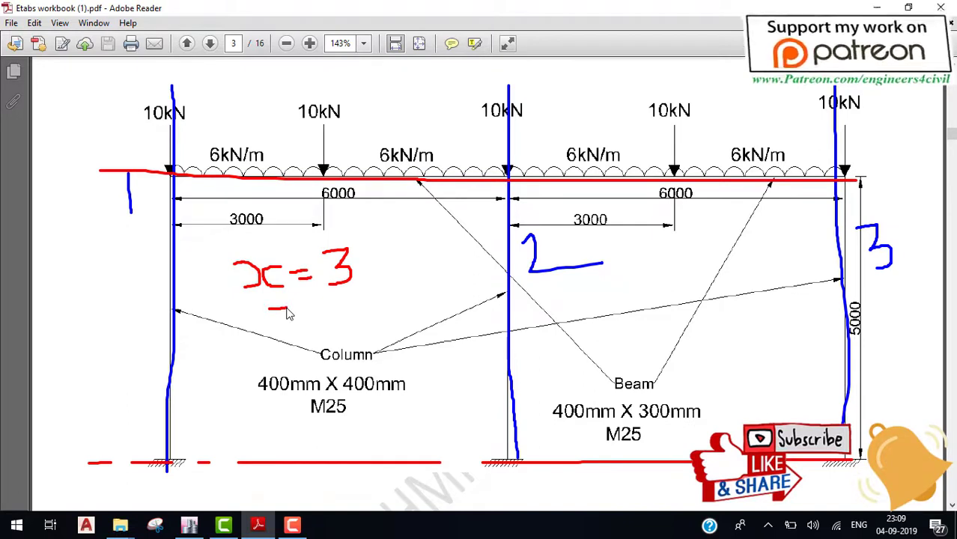
pyautogui.moveTo(287, 309)
pyautogui.mouseDown()
pyautogui.moveTo(274, 333)
pyautogui.moveTo(296, 332)
pyautogui.mouseUp()
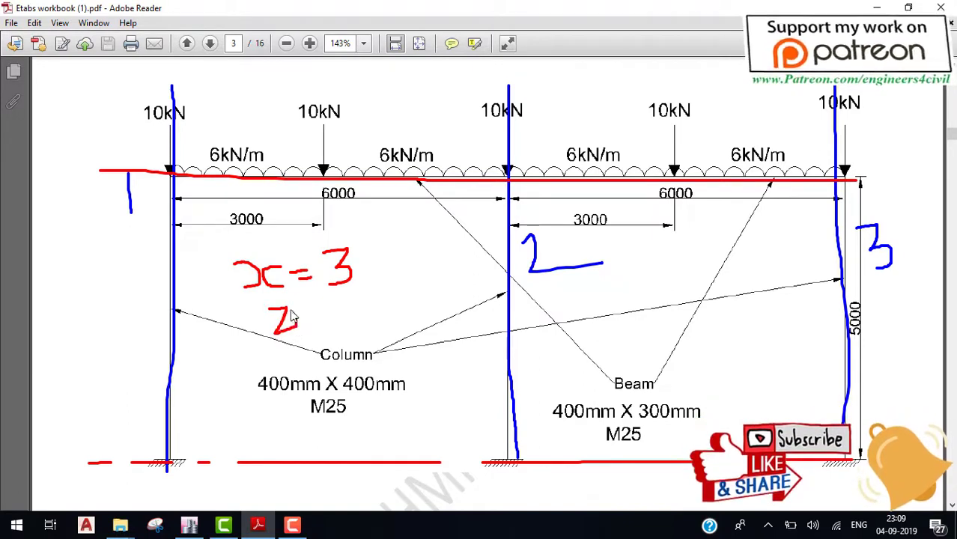
pyautogui.moveTo(85, 286); pyautogui.dragTo(88, 282)
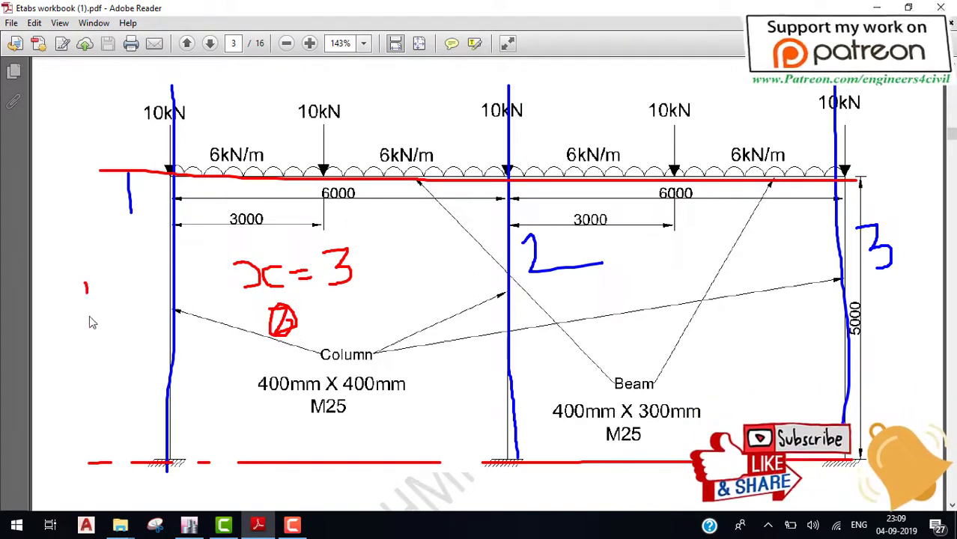
pyautogui.moveTo(89, 316); pyautogui.dragTo(88, 285)
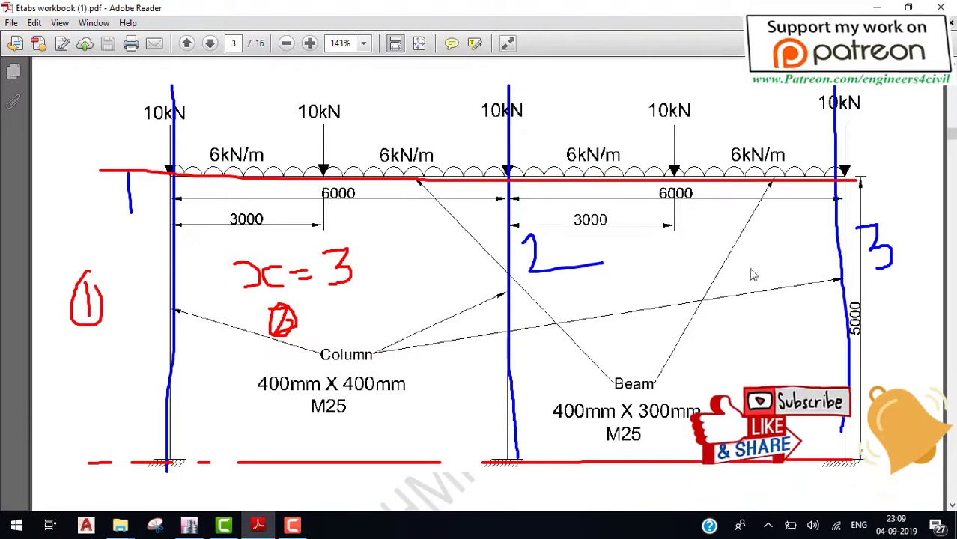
pyautogui.moveTo(840, 314); pyautogui.dragTo(866, 302)
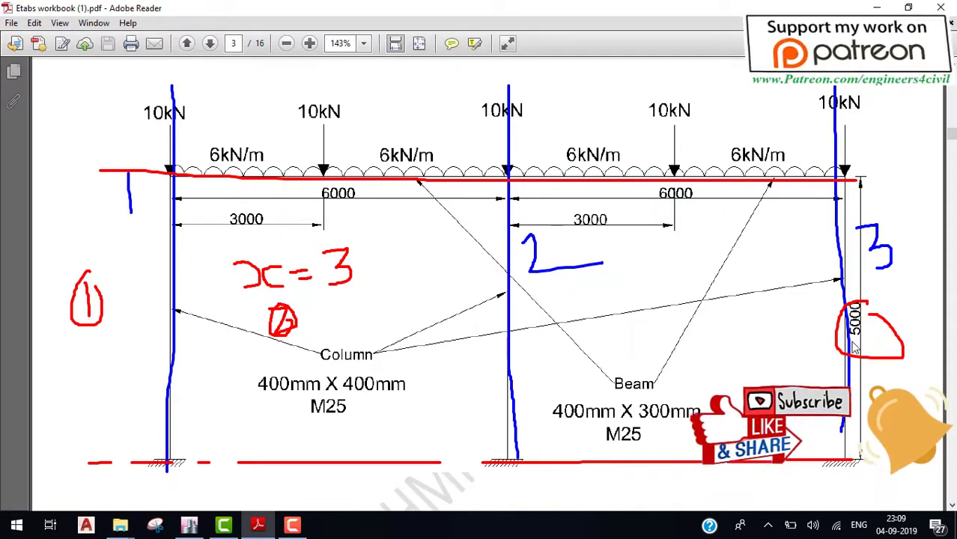
pyautogui.press('Escape')
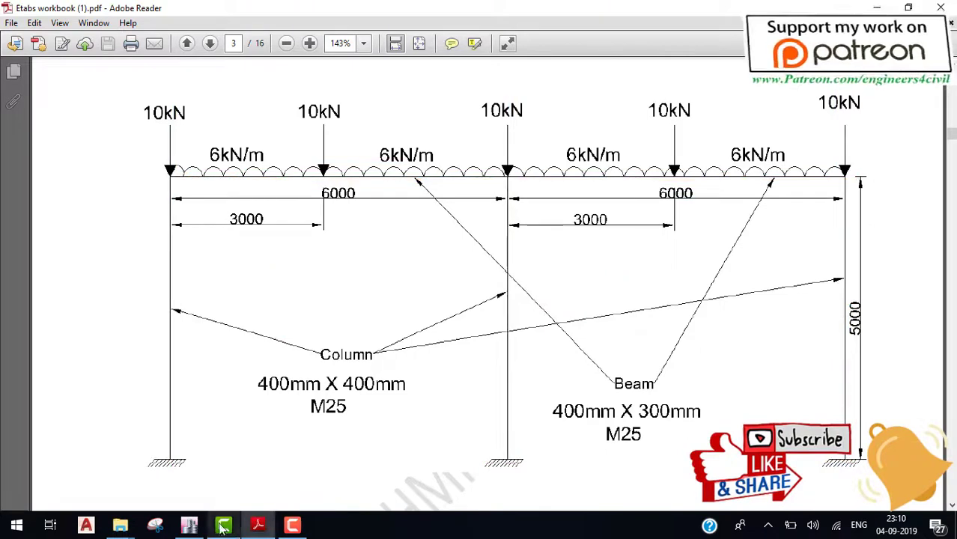
# Create a grid-only model with 1 storey and 5 m typical and bottom storey heights.
pyautogui.click(189, 525)
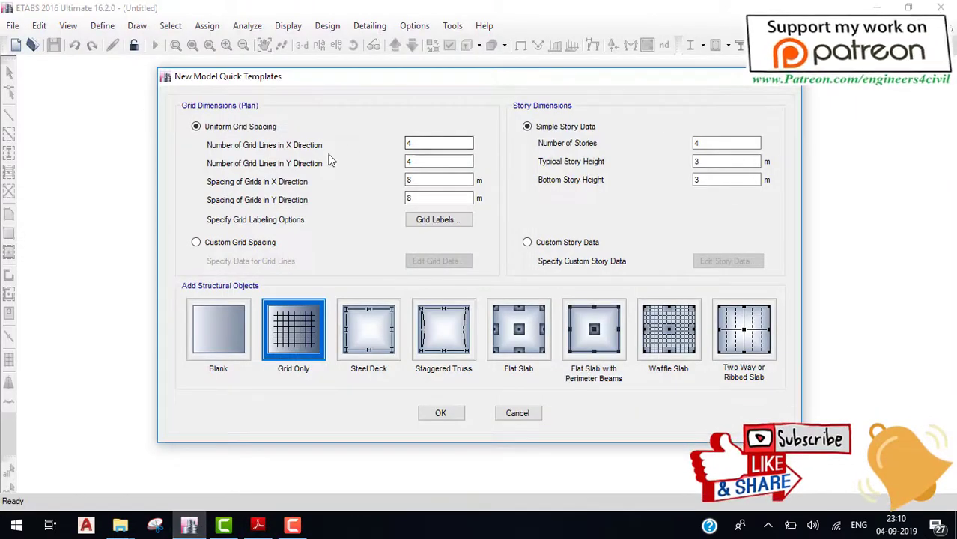
pyautogui.write('3')
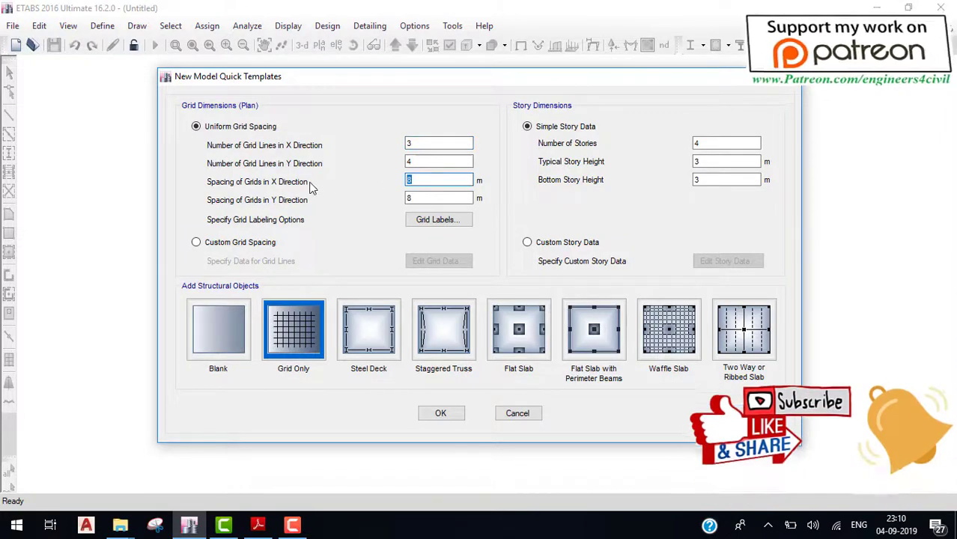
pyautogui.write('6')
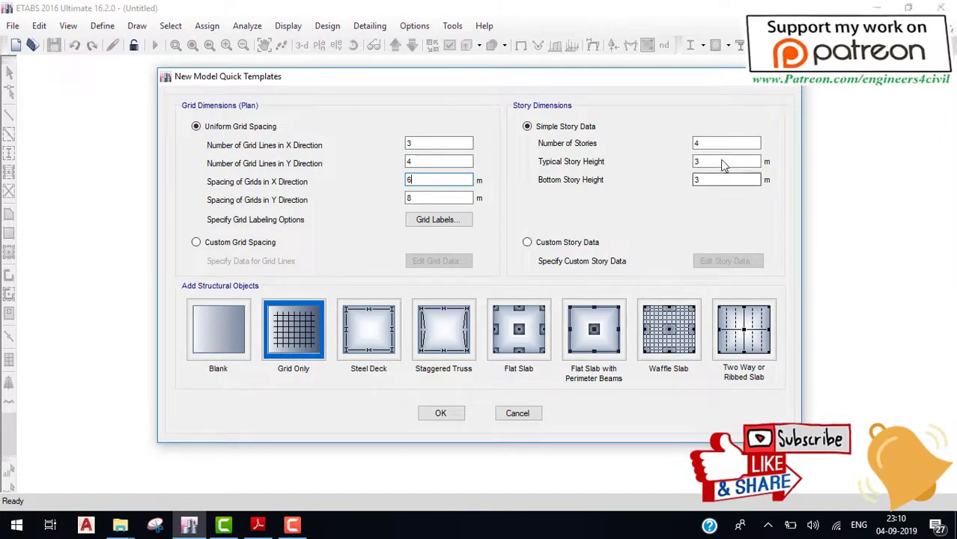
pyautogui.doubleClick(717, 144)
pyautogui.write('1')
pyautogui.click(724, 164)
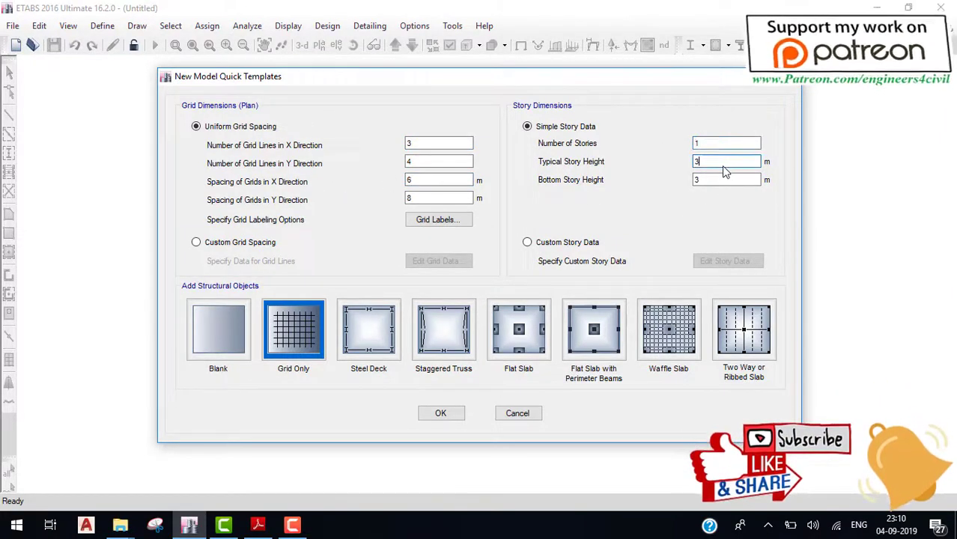
pyautogui.write('5')
pyautogui.press('Tab')
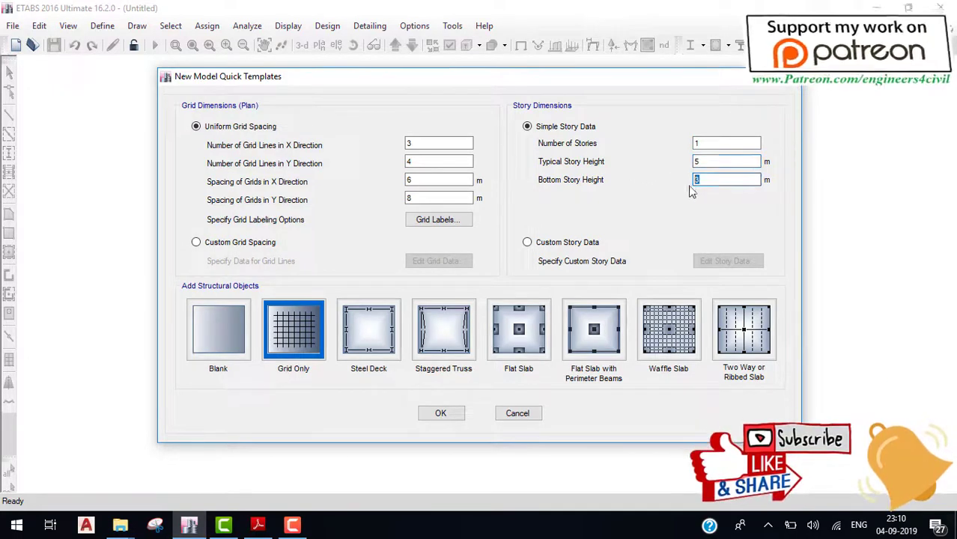
pyautogui.write('5')
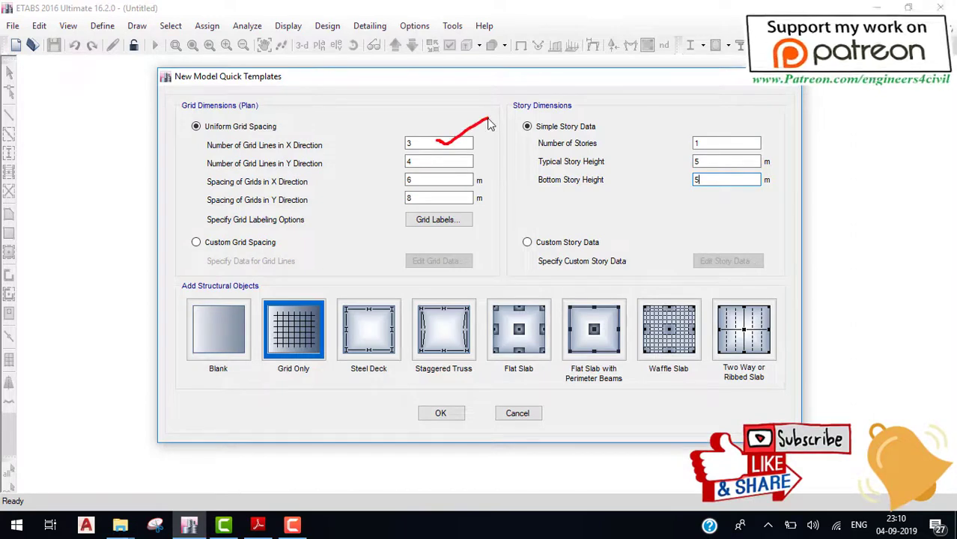
pyautogui.click(442, 182)
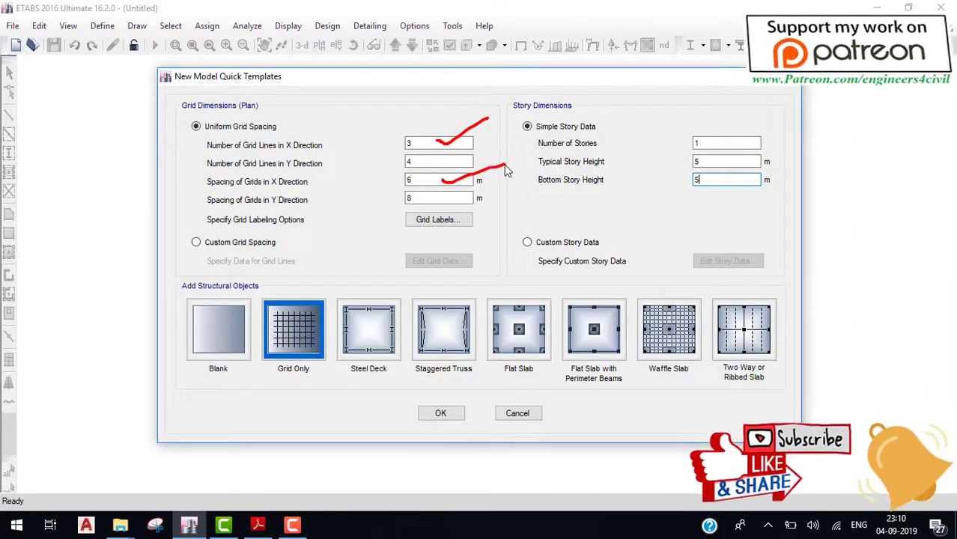
pyautogui.moveTo(721, 145); pyautogui.dragTo(788, 119)
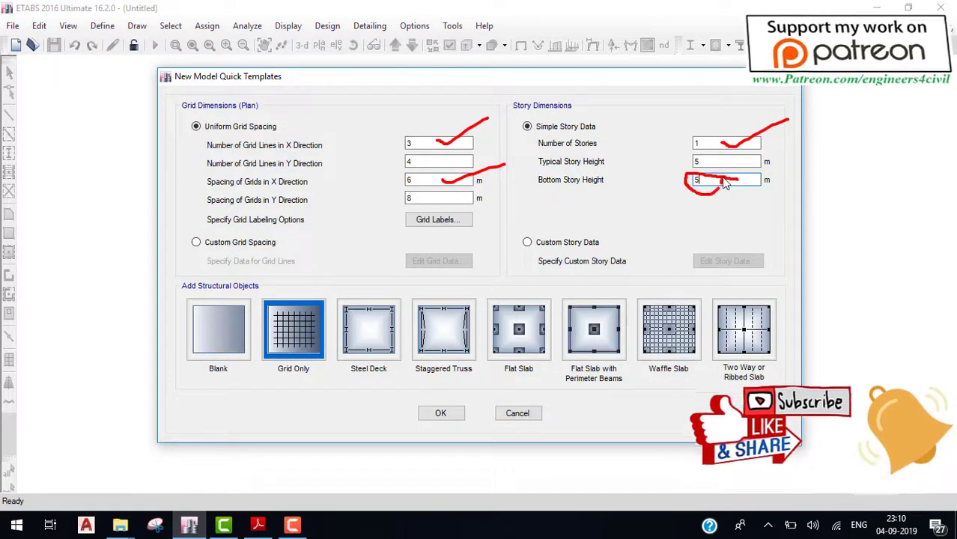
pyautogui.press('Escape')
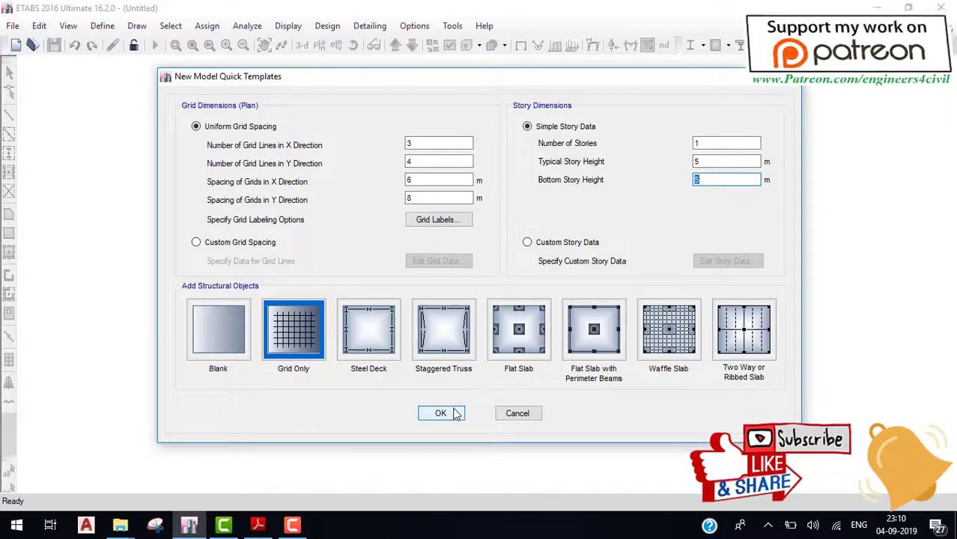
pyautogui.click(455, 414)
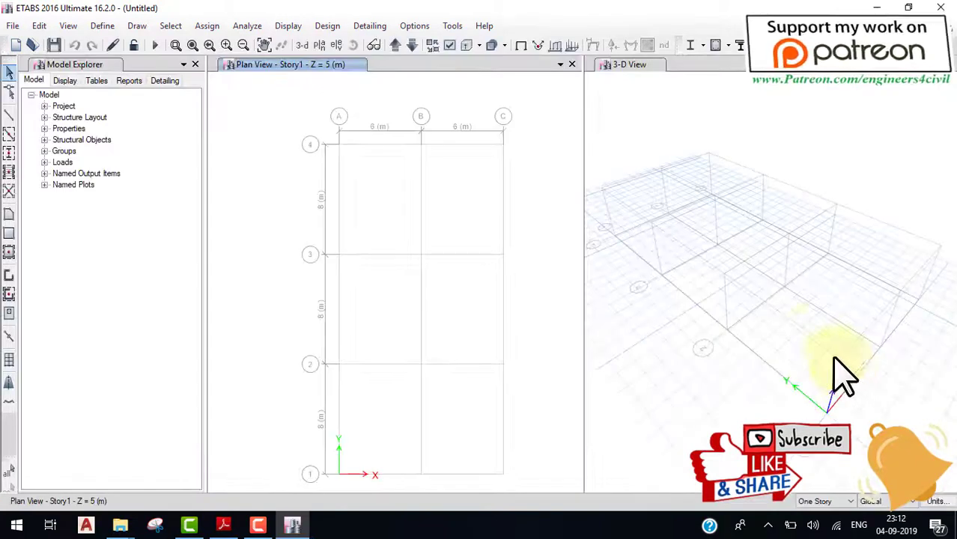
# Orbit the 3-D view to inspect the empty A–C by 1–4 grid with its 5 m storey.
pyautogui.moveTo(839, 374)
pyautogui.keyDown('shift'); pyautogui.mouseDown(button='middle')
pyautogui.moveTo(762, 294)
pyautogui.moveTo(790, 333)
pyautogui.mouseUp(button='middle'); pyautogui.keyUp('shift')
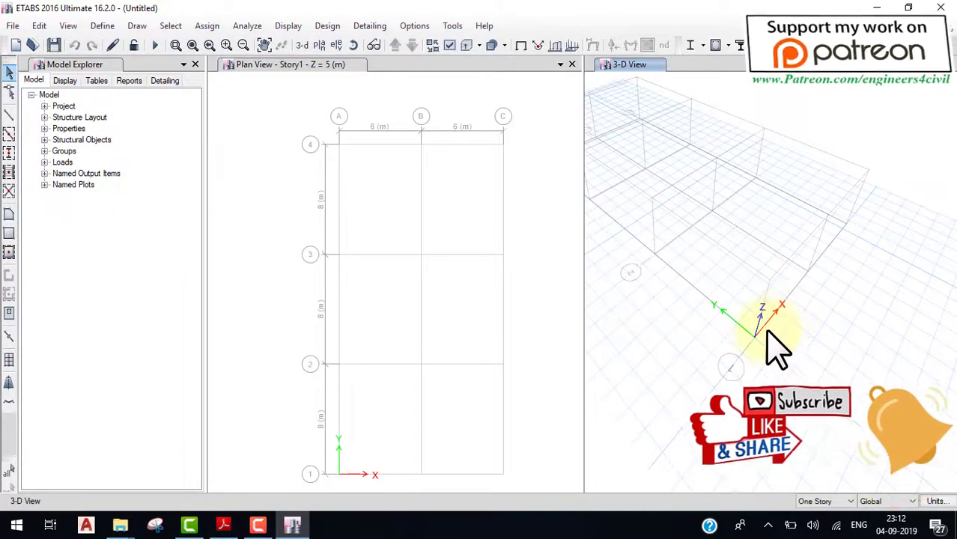
pyautogui.moveTo(759, 283)
pyautogui.mouseDown()
pyautogui.moveTo(856, 193)
pyautogui.moveTo(864, 216)
pyautogui.moveTo(819, 274)
pyautogui.mouseUp()
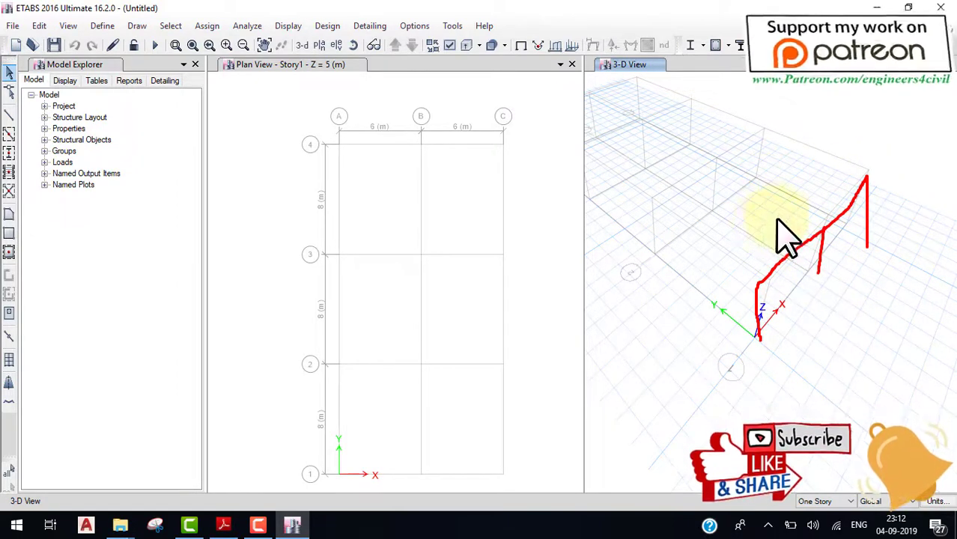
pyautogui.moveTo(794, 226); pyautogui.dragTo(700, 168)
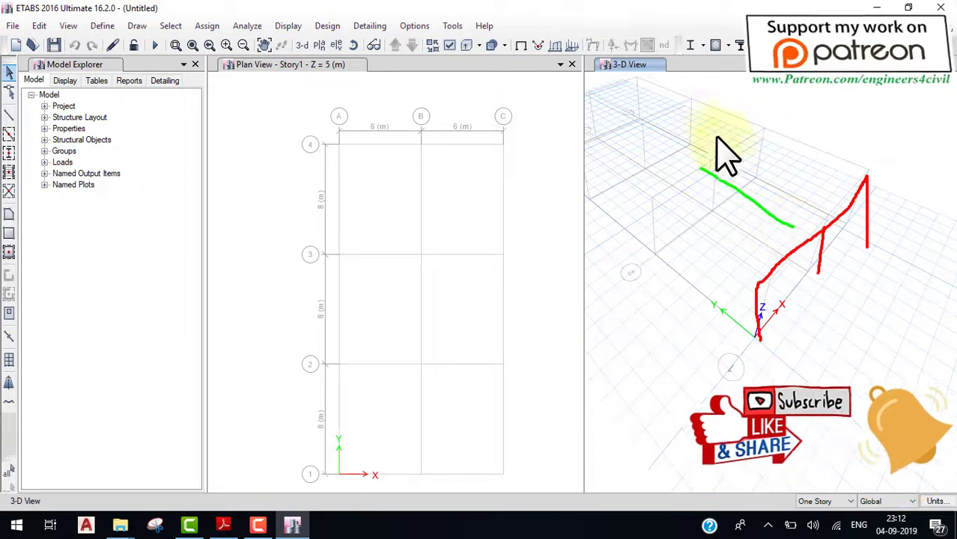
pyautogui.moveTo(725, 129)
pyautogui.mouseDown()
pyautogui.moveTo(716, 247)
pyautogui.moveTo(724, 129)
pyautogui.mouseUp()
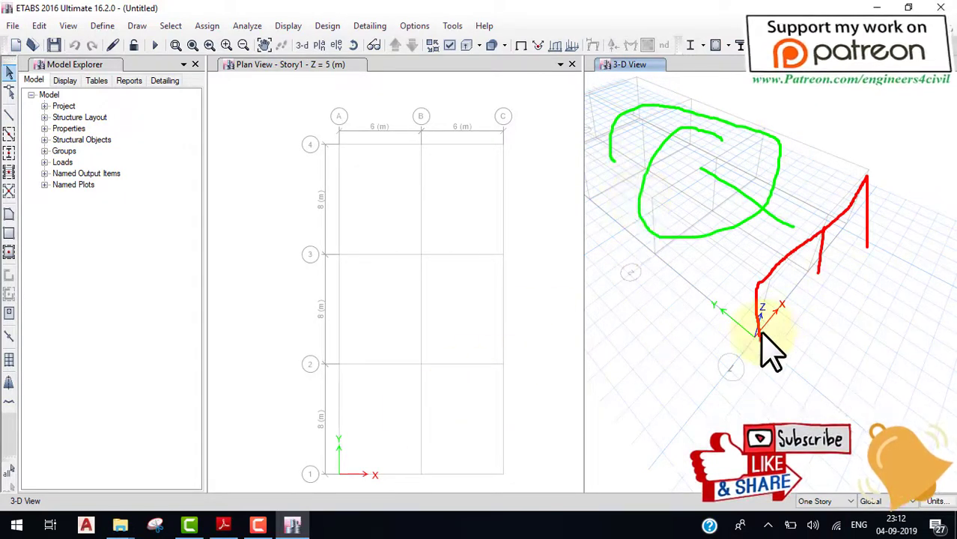
pyautogui.press('Escape')
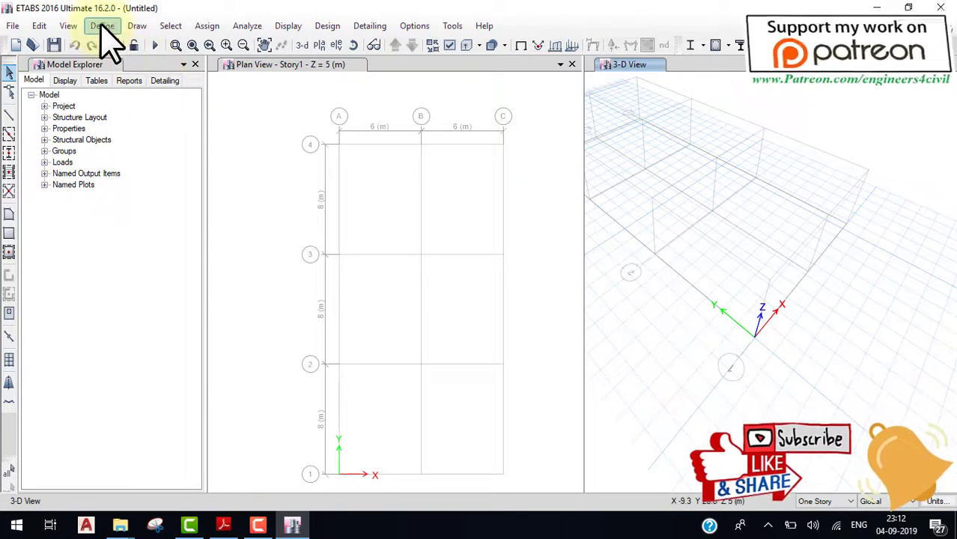
# Add a new concrete material with region India and grade M25, and accept its properties.
pyautogui.click(103, 27)
pyautogui.click(131, 43)
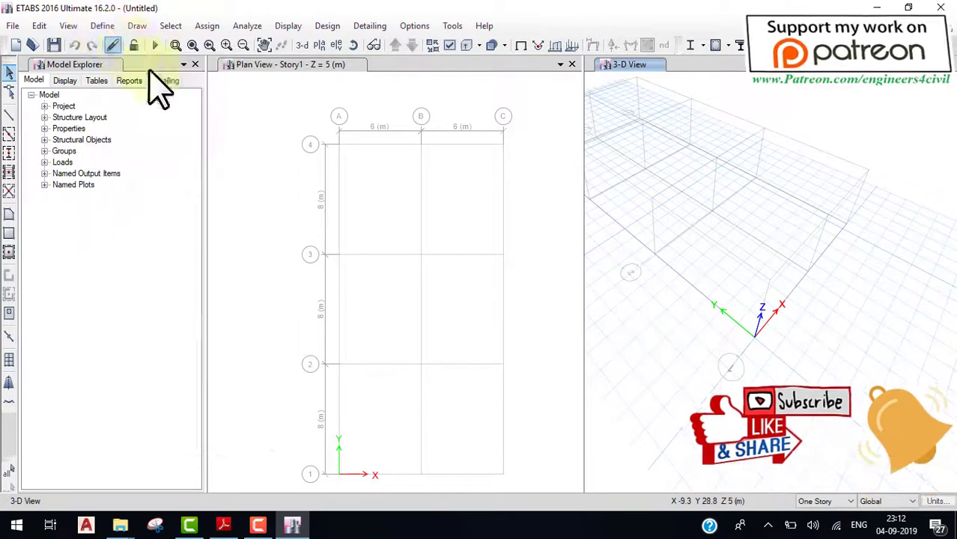
pyautogui.click(569, 196)
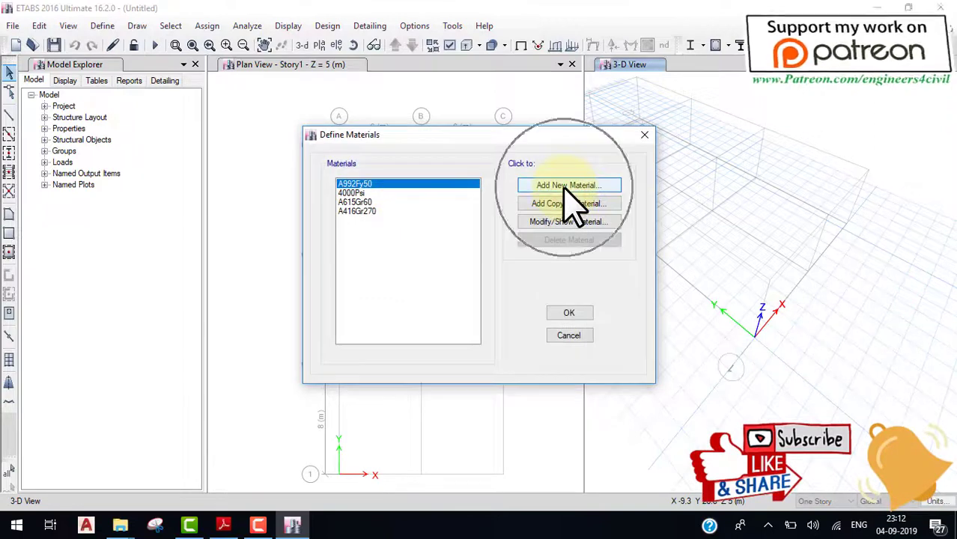
pyautogui.click(468, 219)
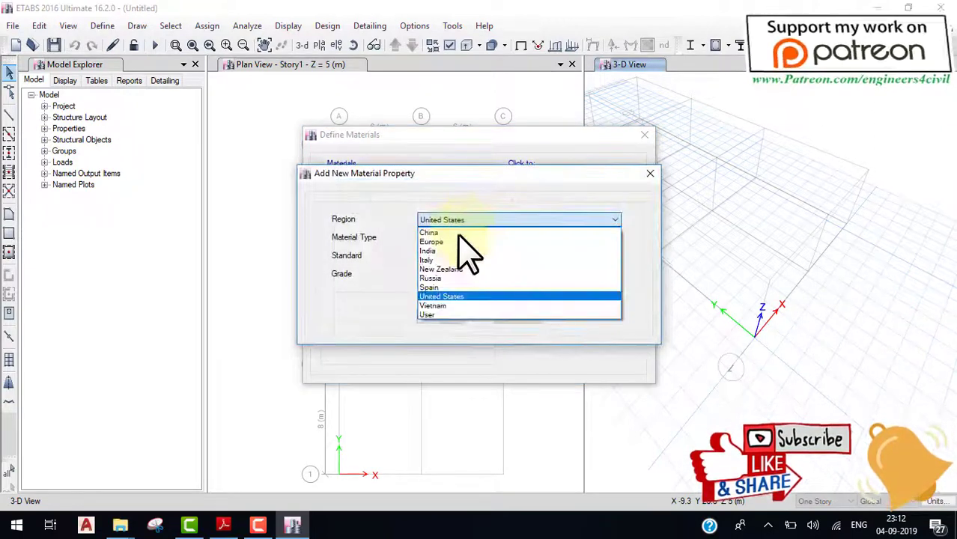
pyautogui.click(440, 250)
pyautogui.click(441, 238)
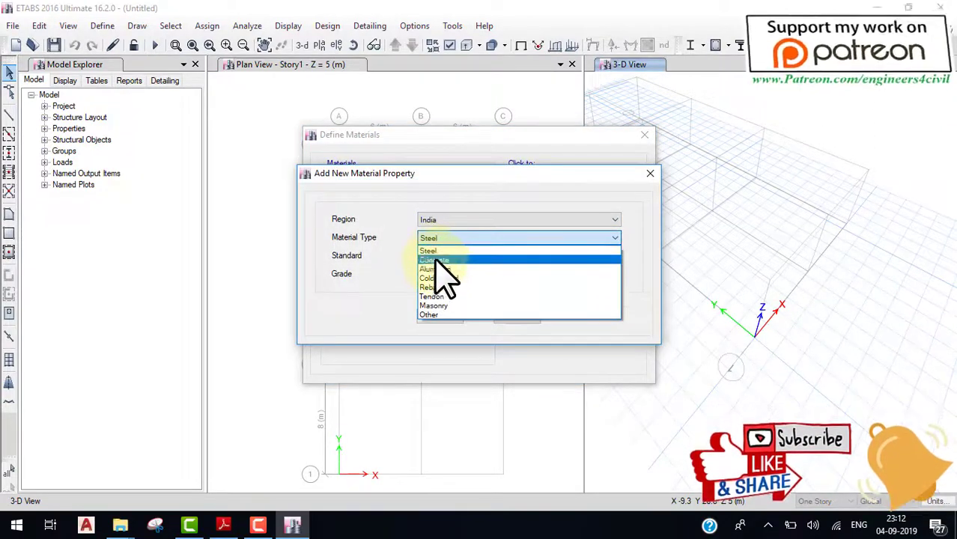
pyautogui.click(441, 256)
pyautogui.click(447, 274)
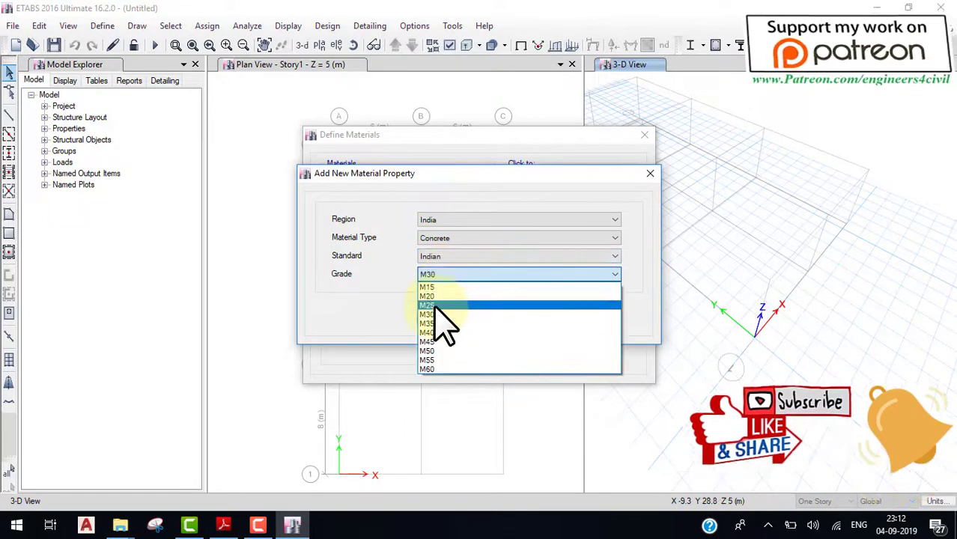
pyautogui.click(438, 298)
pyautogui.click(440, 316)
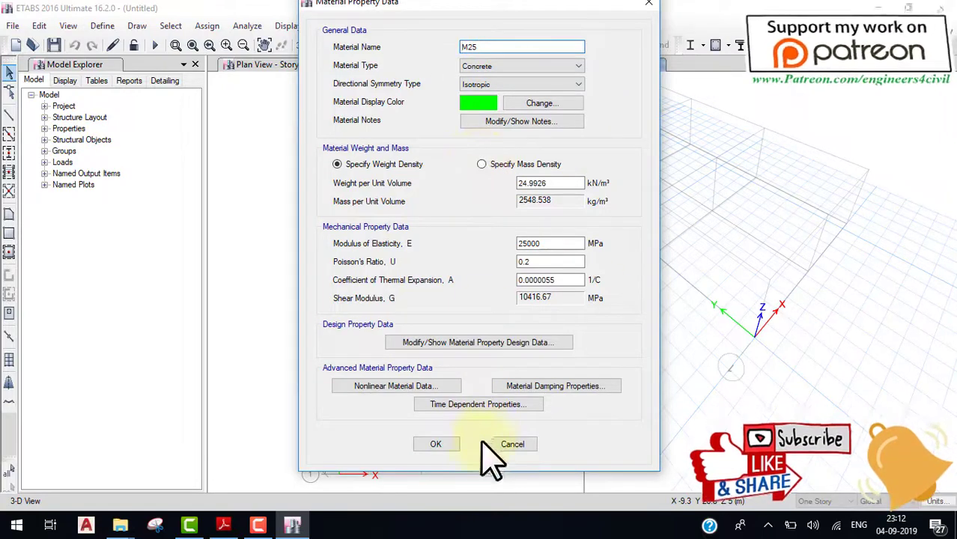
pyautogui.click(446, 448)
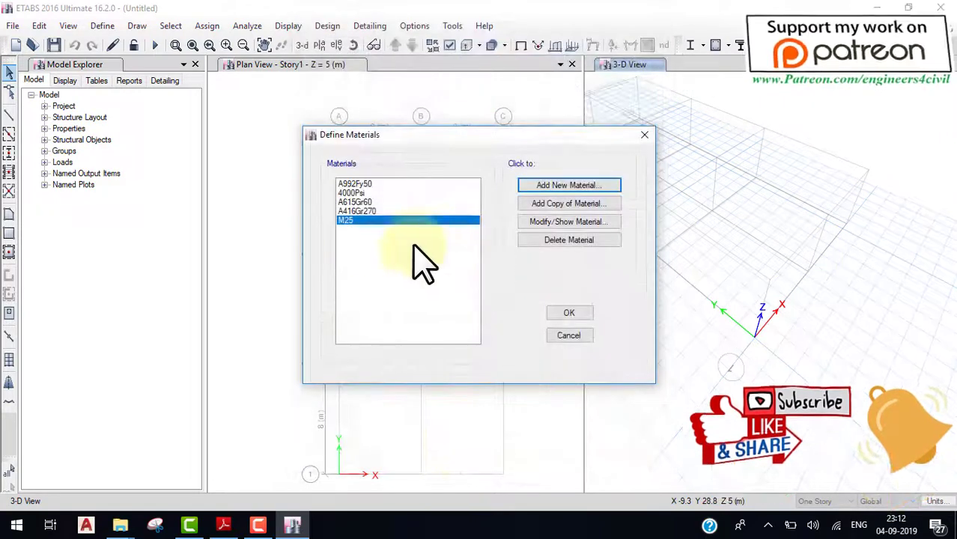
# Start a new concrete rectangular frame section, checking the section sizes in the PDF drawing.
pyautogui.click(569, 313)
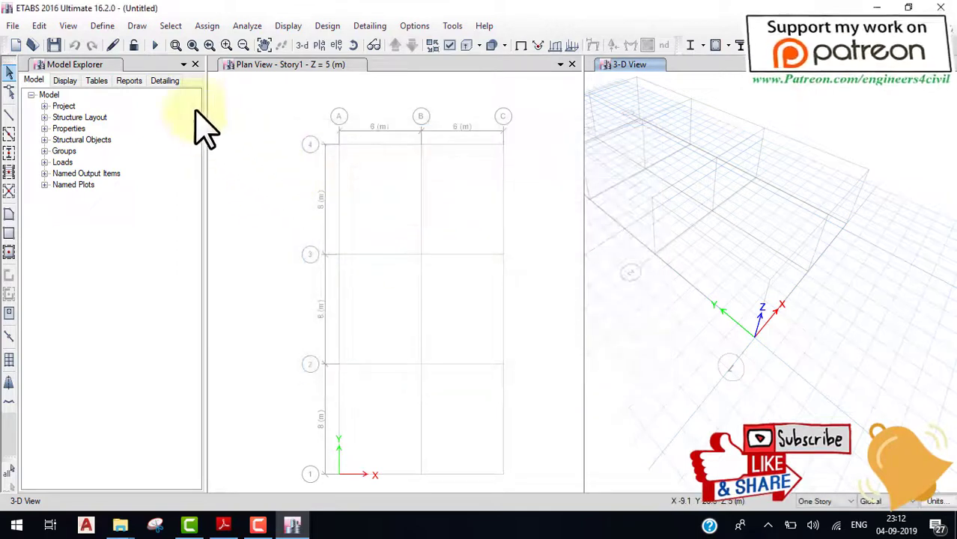
pyautogui.click(103, 25)
pyautogui.moveTo(146, 67)
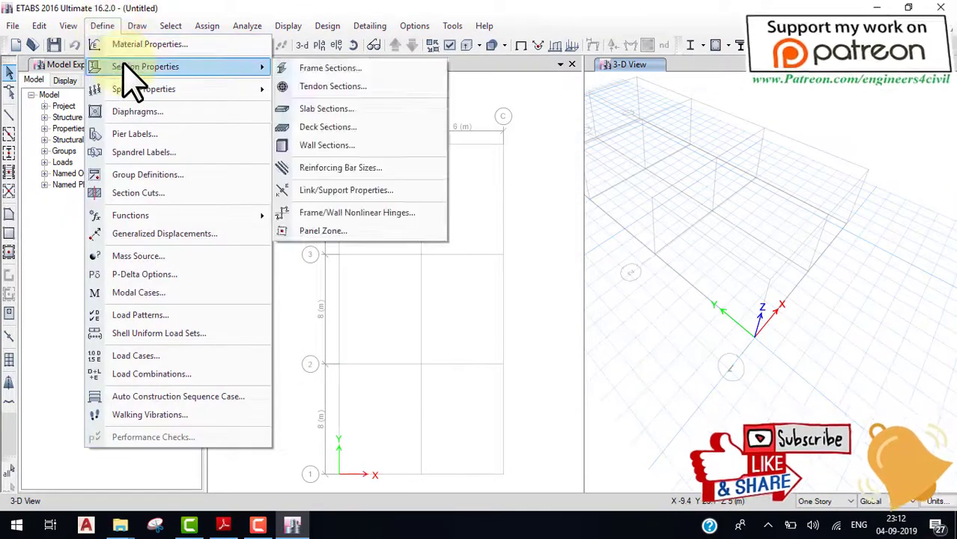
pyautogui.click(303, 69)
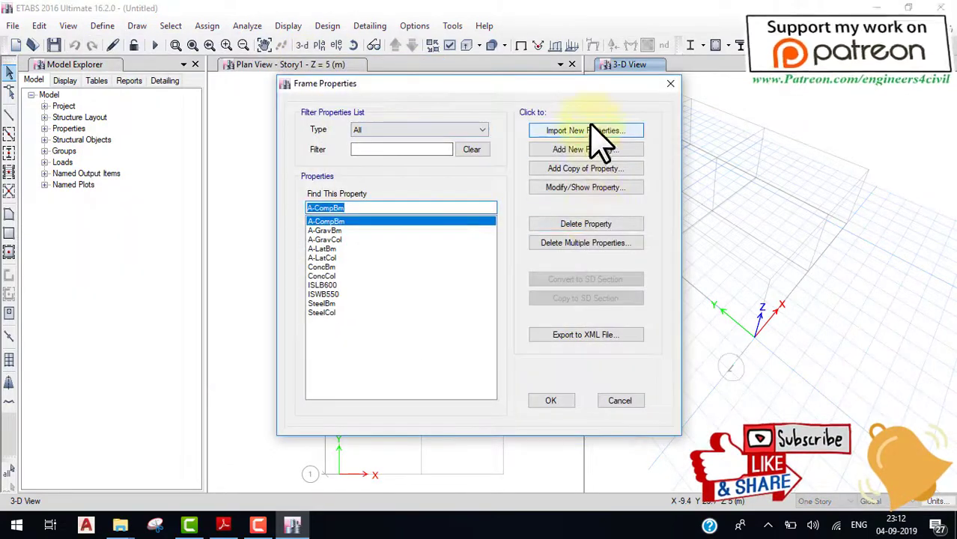
pyautogui.click(597, 154)
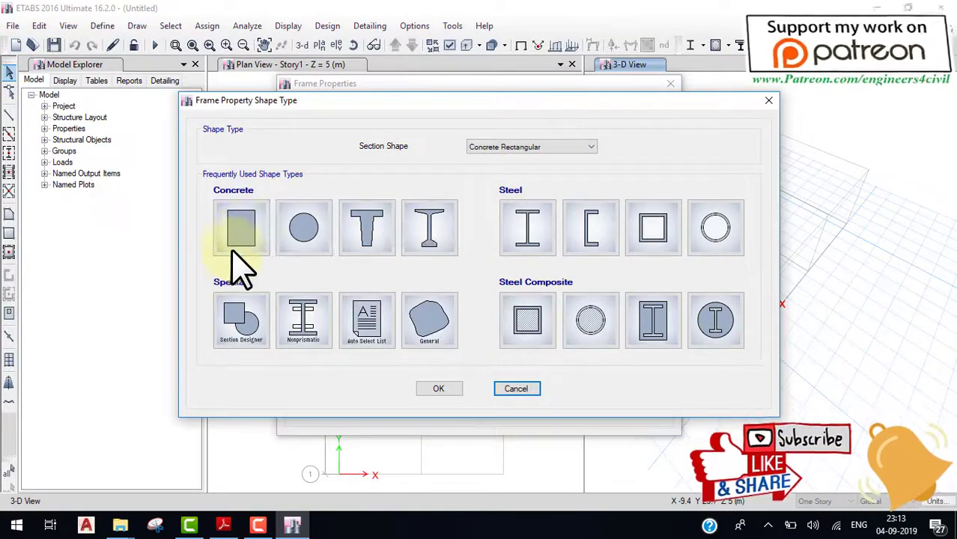
pyautogui.click(241, 229)
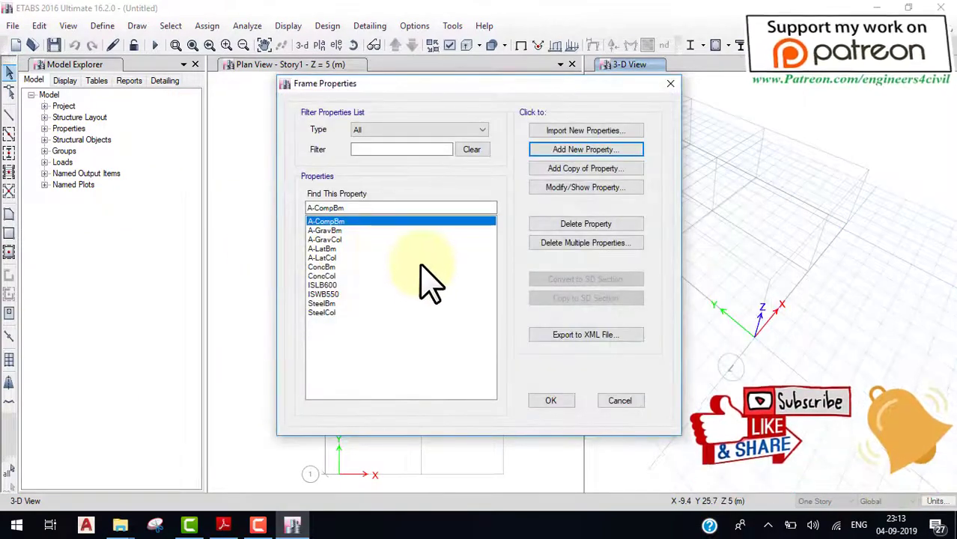
pyautogui.click(224, 526)
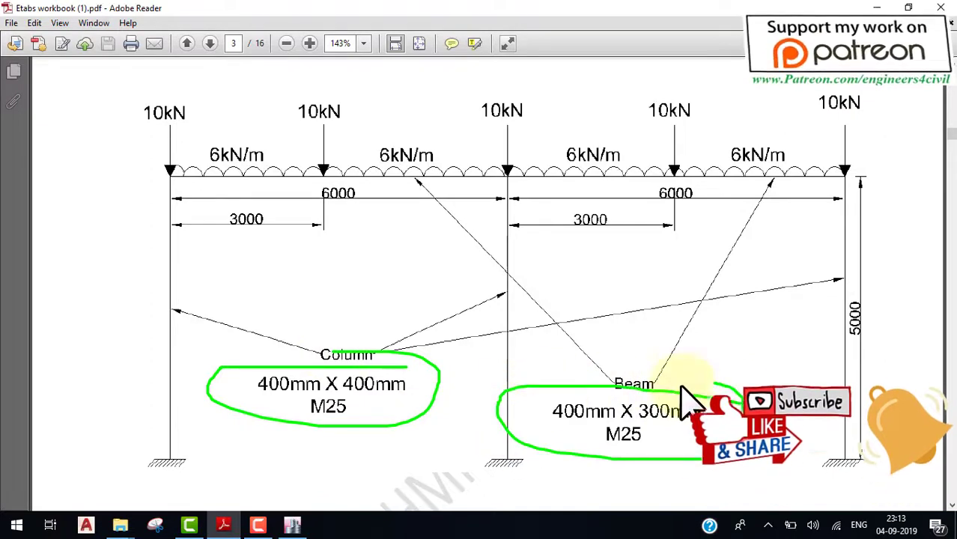
pyautogui.click(292, 525)
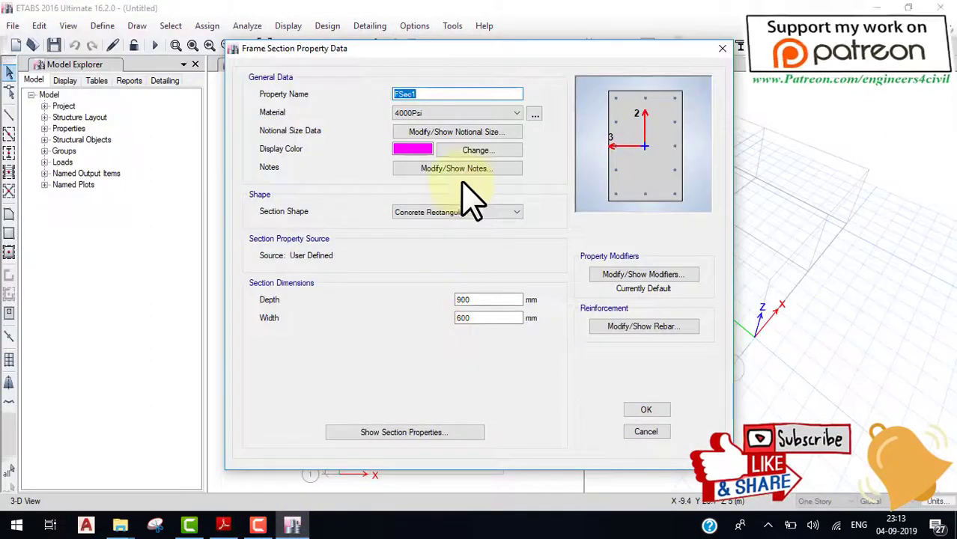
# Name the section 'column', assign M25 concrete, and make it 400 mm deep by 400 mm wide.
pyautogui.write('co')
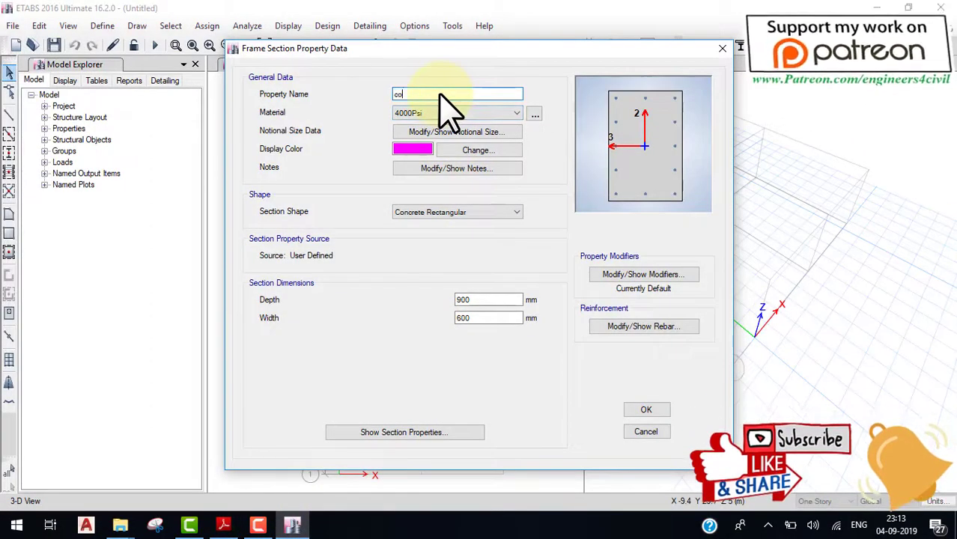
pyautogui.write('lumn')
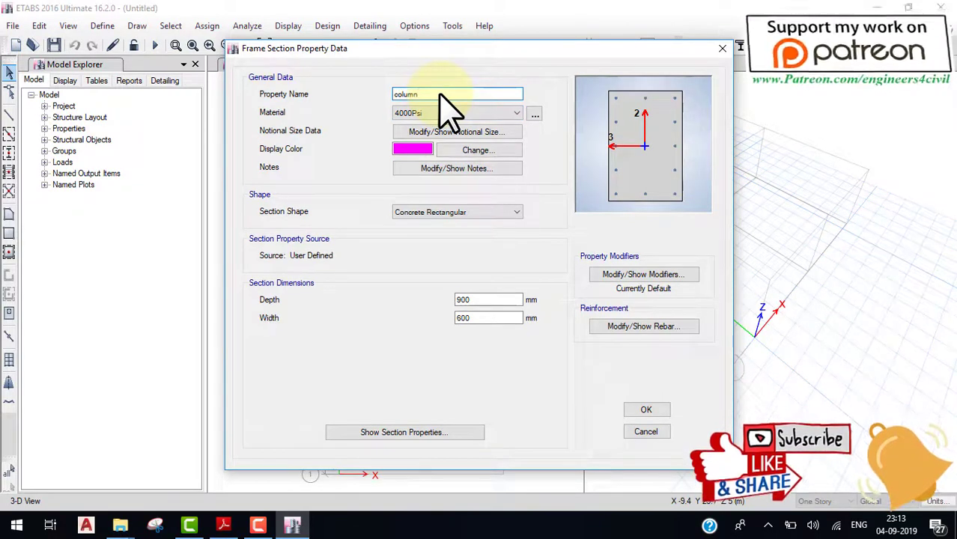
pyautogui.click(473, 112)
pyautogui.click(464, 152)
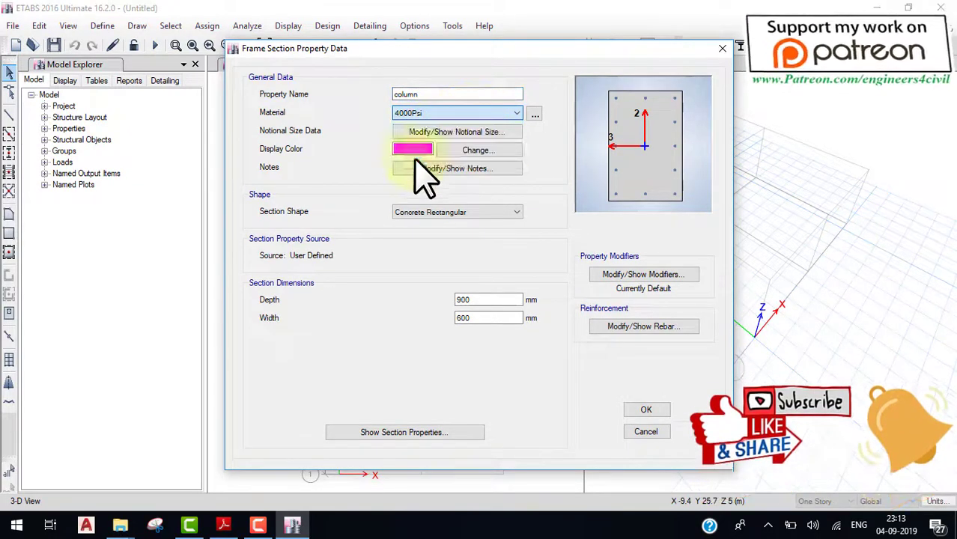
pyautogui.doubleClick(478, 298)
pyautogui.write('4')
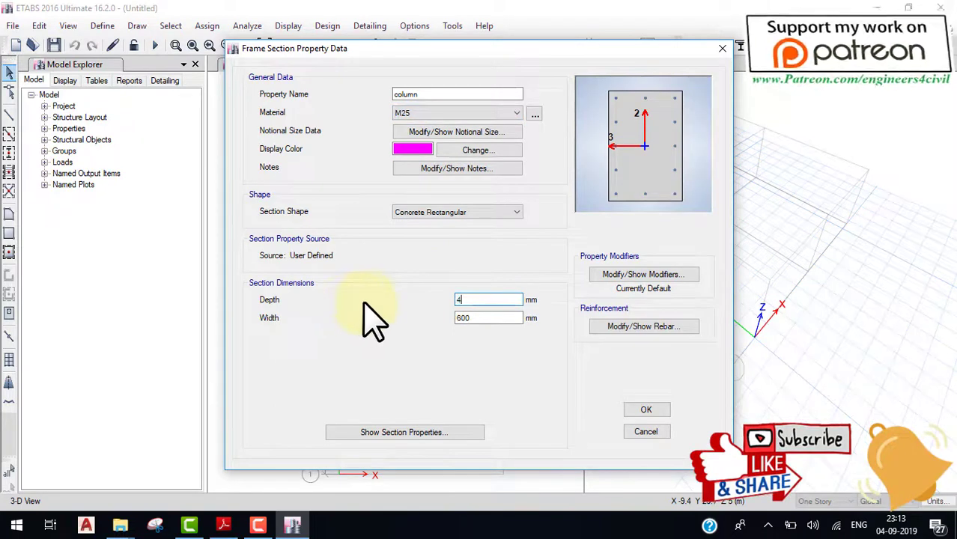
pyautogui.write('00')
pyautogui.press('Tab')
pyautogui.write('400')
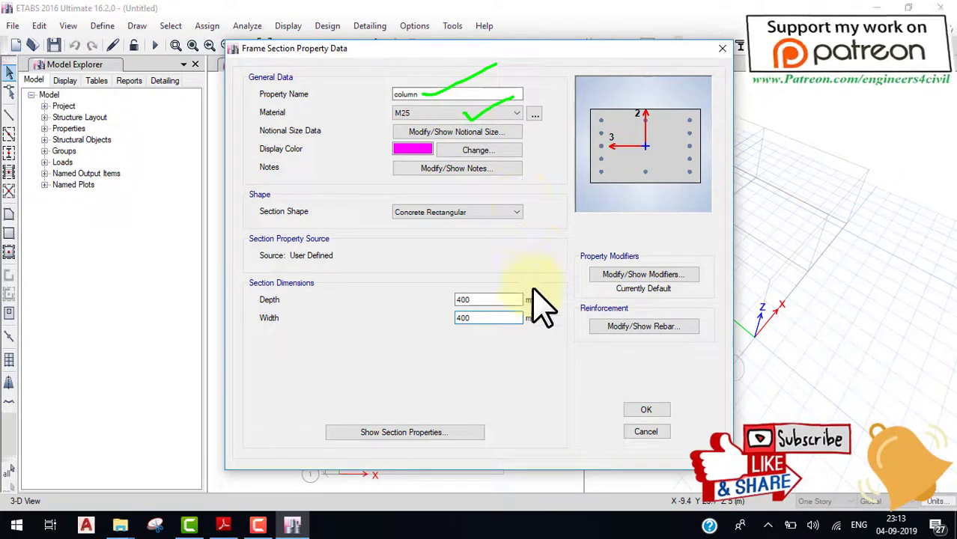
pyautogui.moveTo(541, 303); pyautogui.dragTo(513, 321)
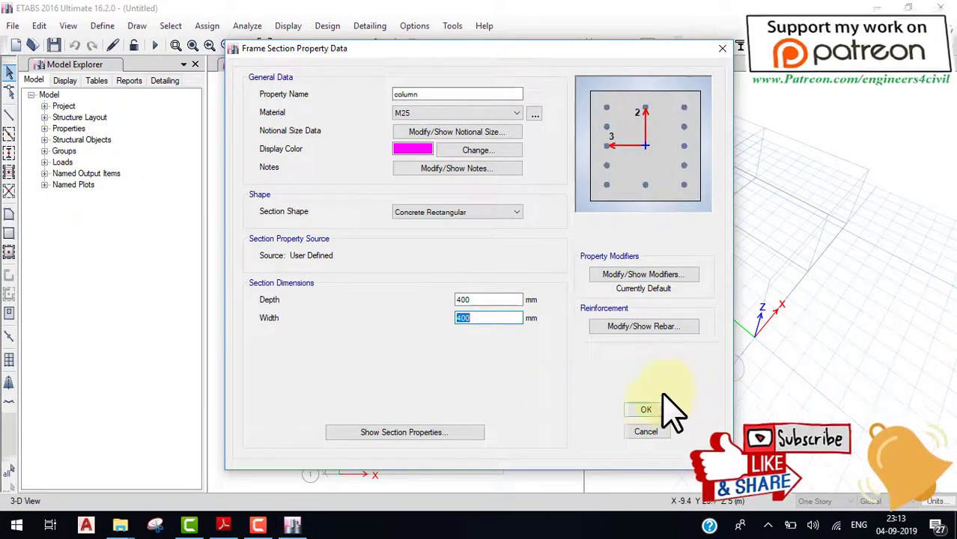
pyautogui.click(644, 409)
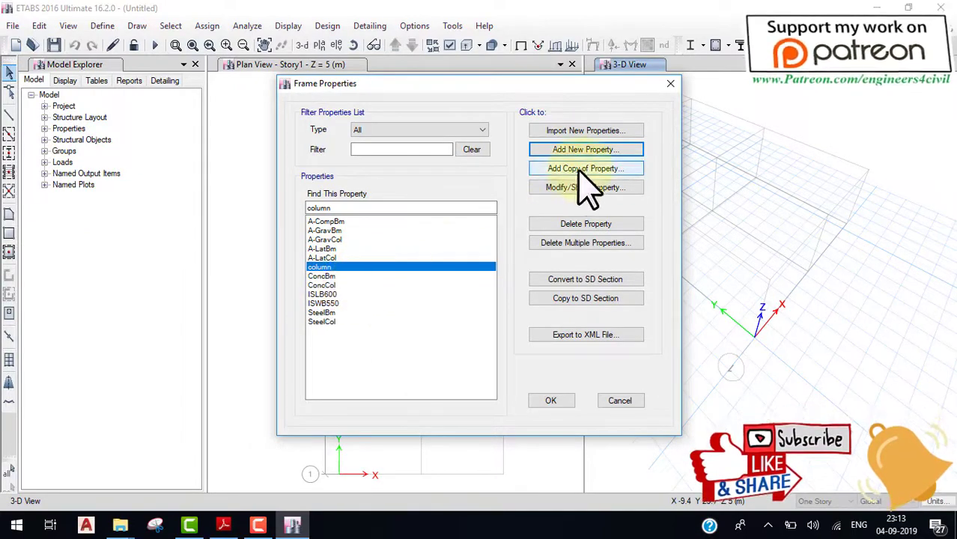
# Add a 'beam' section in M25 concrete, 400 mm deep by 300 mm wide, then close the frame sections list.
pyautogui.click(574, 150)
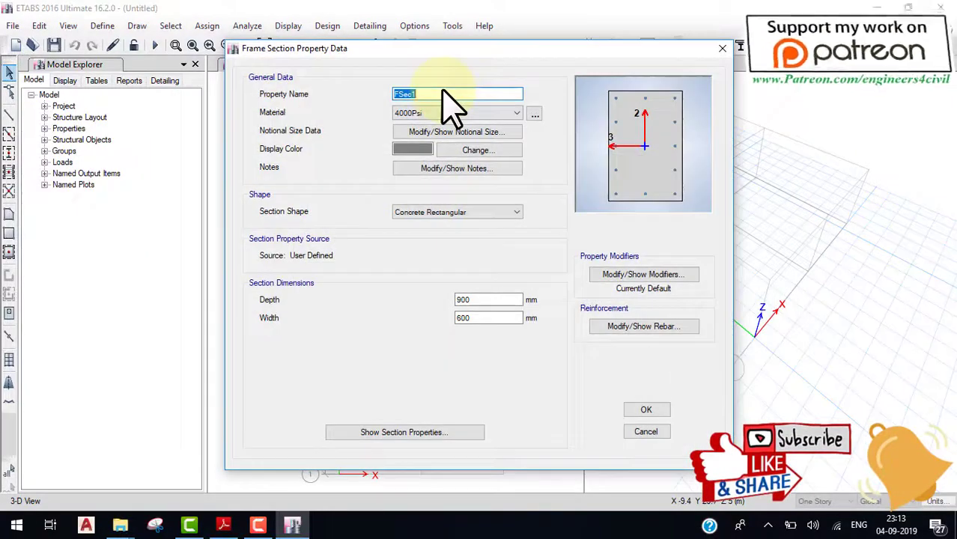
pyautogui.write('beam')
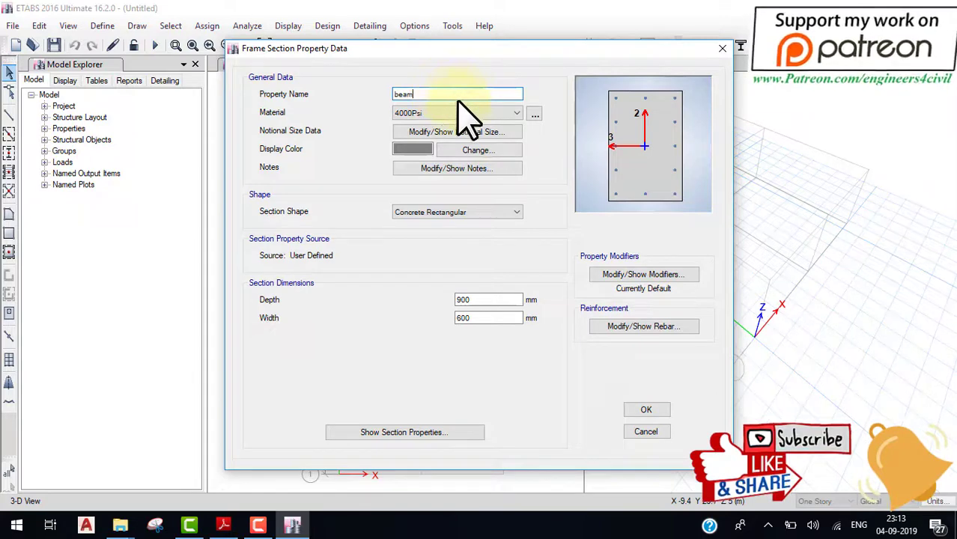
pyautogui.click(464, 114)
pyautogui.click(449, 155)
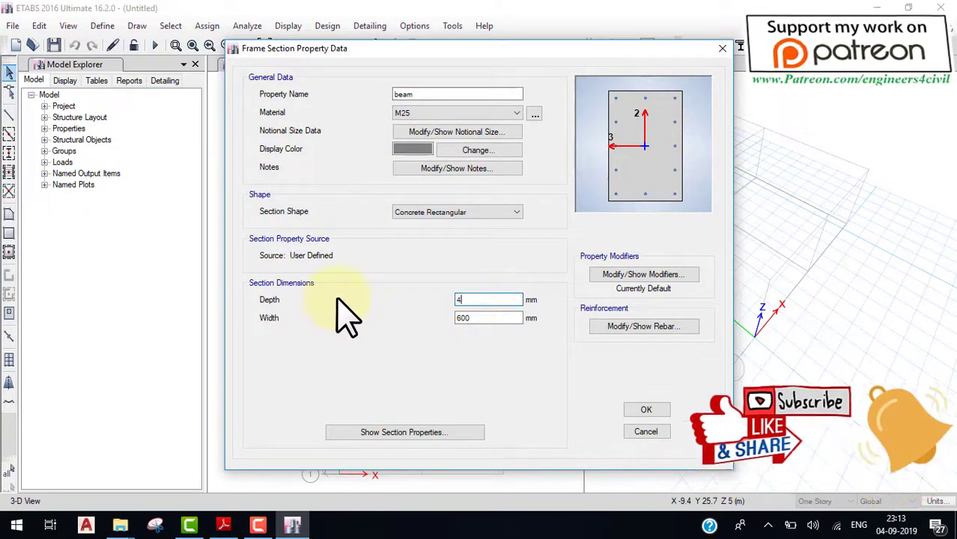
pyautogui.write('400')
pyautogui.press('Tab')
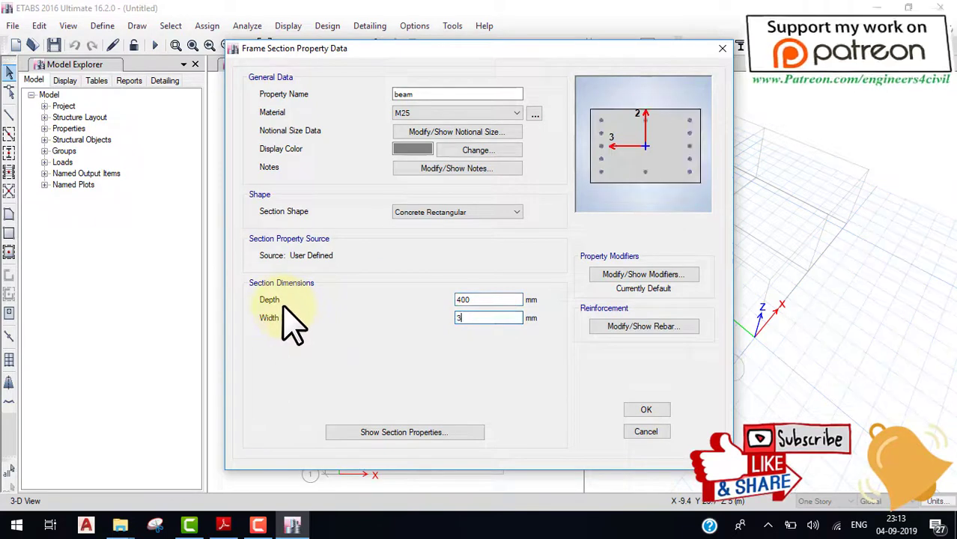
pyautogui.write('300')
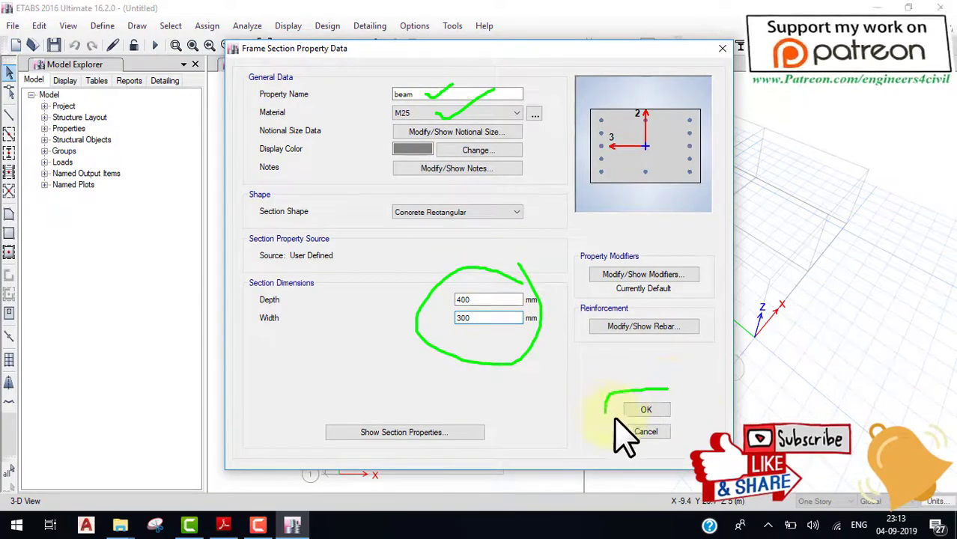
pyautogui.click(636, 410)
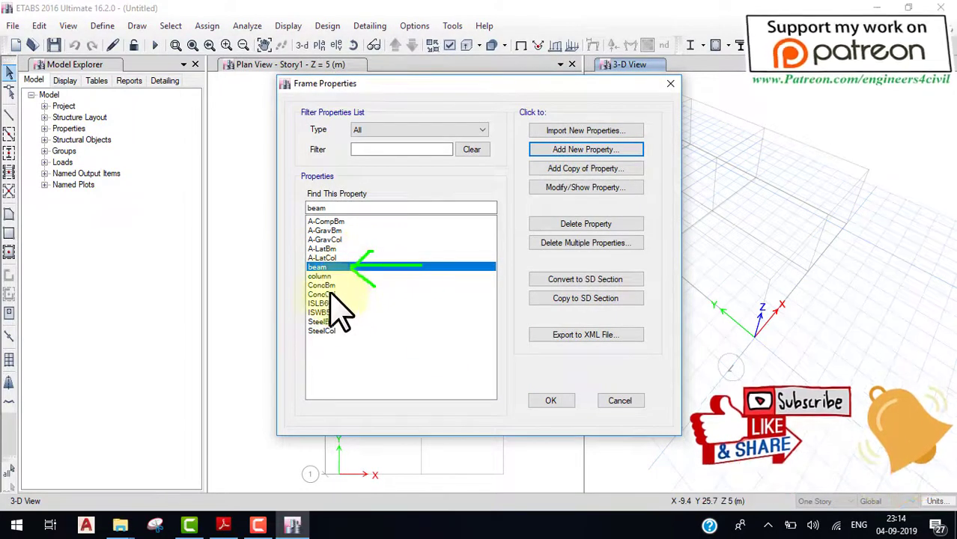
pyautogui.click(555, 401)
pyautogui.moveTo(381, 337); pyautogui.dragTo(370, 224, button='middle')
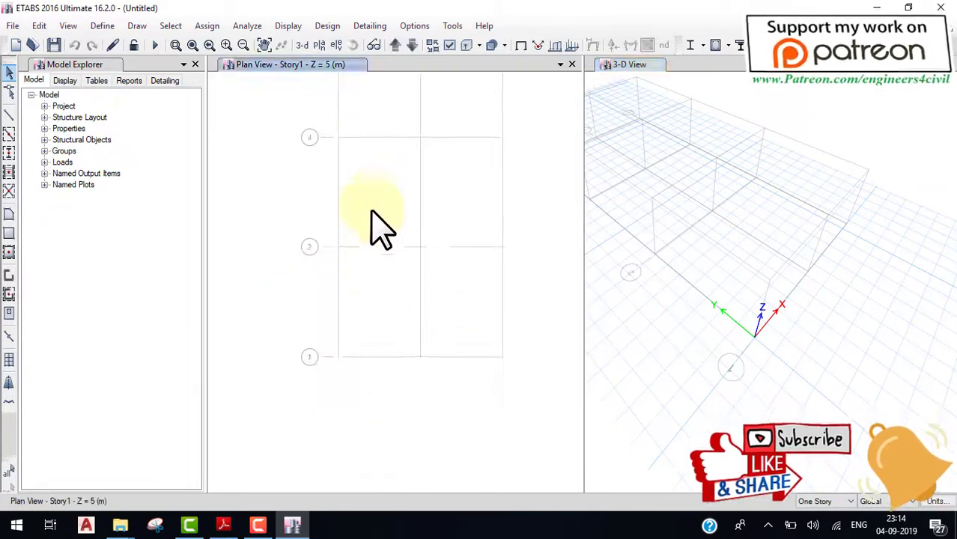
pyautogui.moveTo(346, 85); pyautogui.dragTo(326, 100)
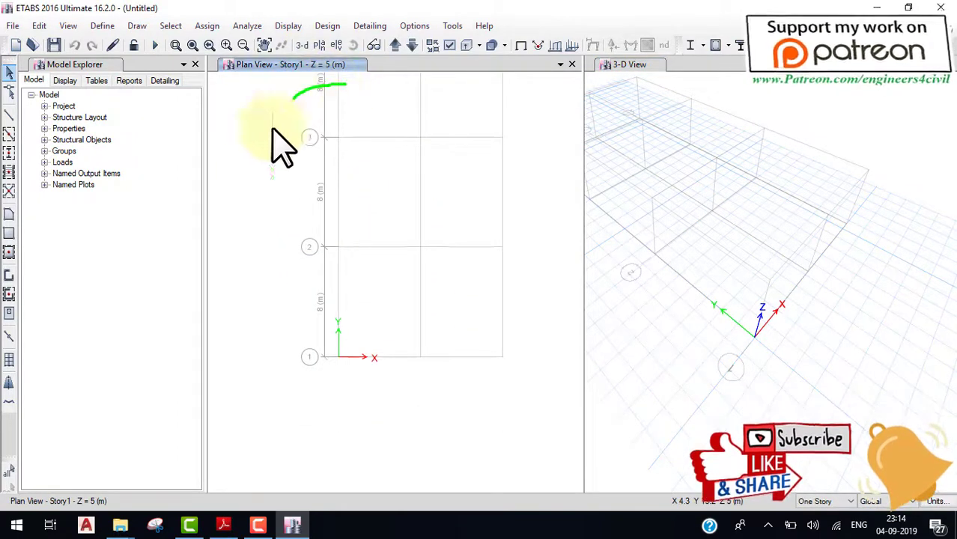
pyautogui.moveTo(341, 374)
pyautogui.mouseDown()
pyautogui.moveTo(335, 382)
pyautogui.moveTo(384, 333)
pyautogui.moveTo(389, 404)
pyautogui.mouseUp()
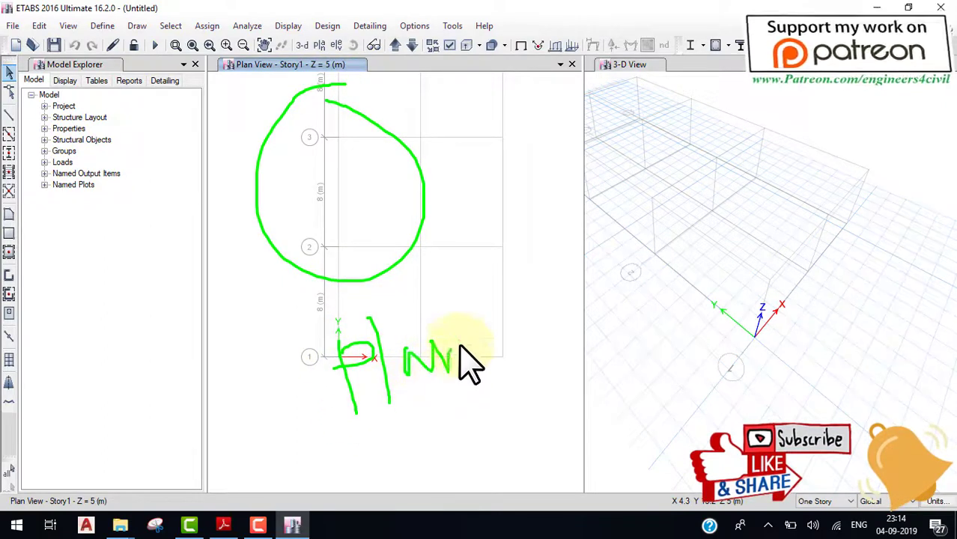
pyautogui.moveTo(459, 346); pyautogui.dragTo(476, 358)
pyautogui.moveTo(427, 407); pyautogui.dragTo(402, 414)
pyautogui.moveTo(419, 409); pyautogui.dragTo(419, 452)
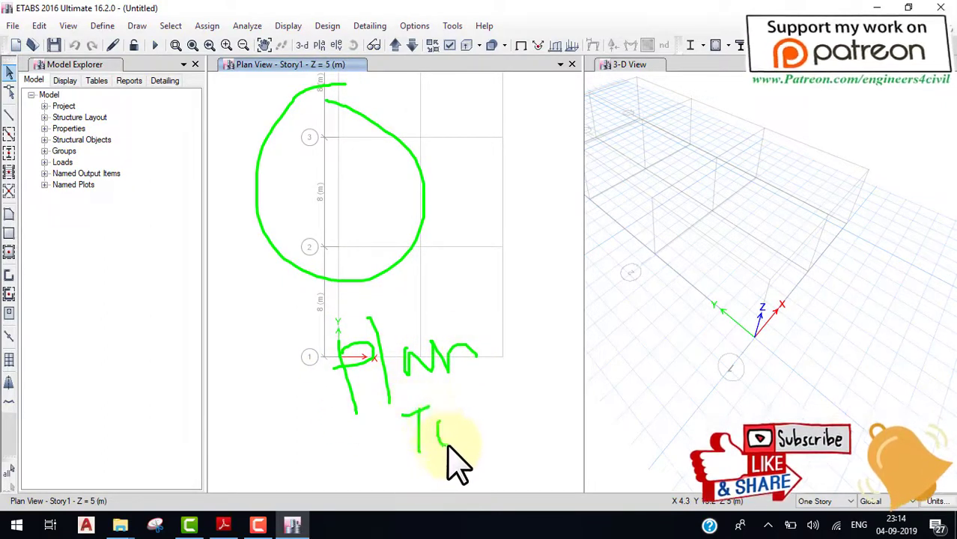
pyautogui.moveTo(459, 419); pyautogui.dragTo(455, 436)
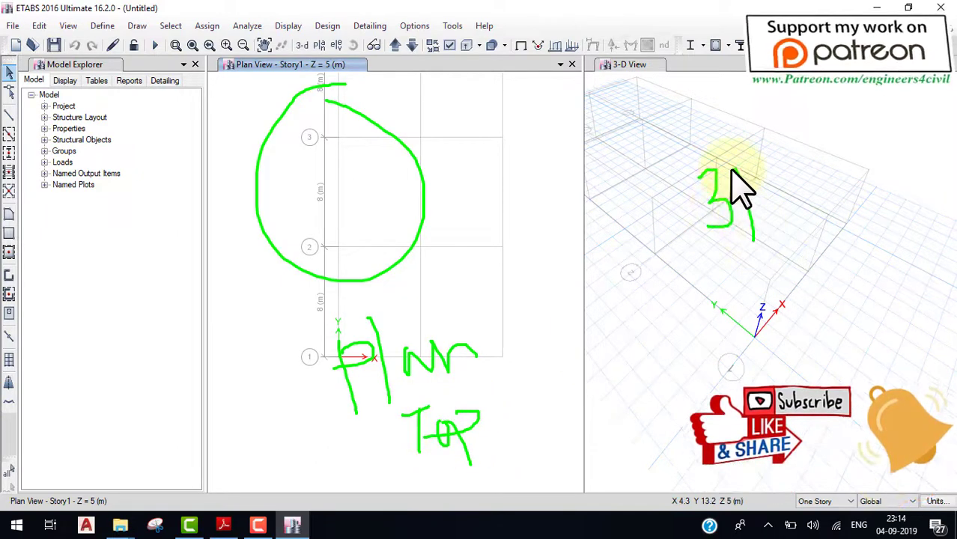
pyautogui.moveTo(762, 174); pyautogui.dragTo(758, 250)
pyautogui.press('Escape')
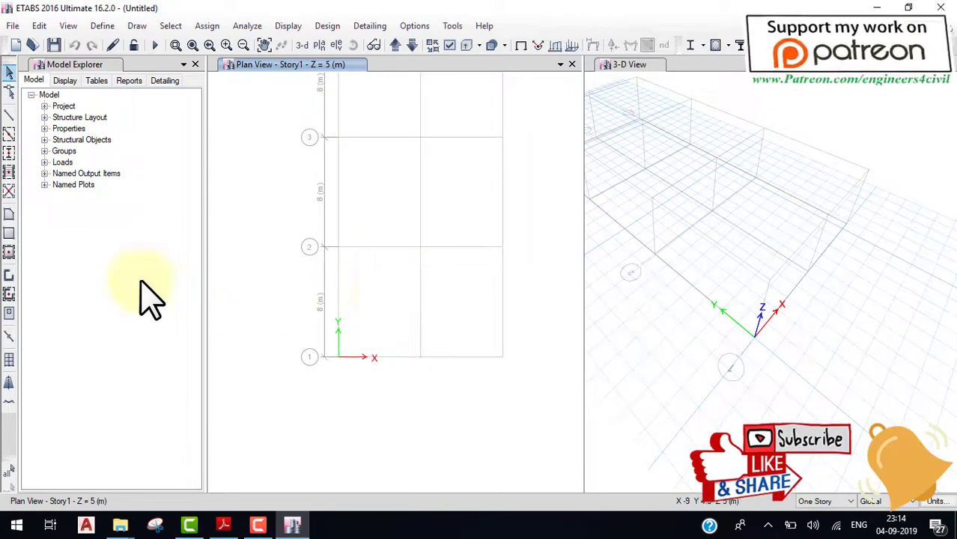
# Draw 'beam'-section members spanning both bays on grid line 1 at Story1.
pyautogui.click(10, 137)
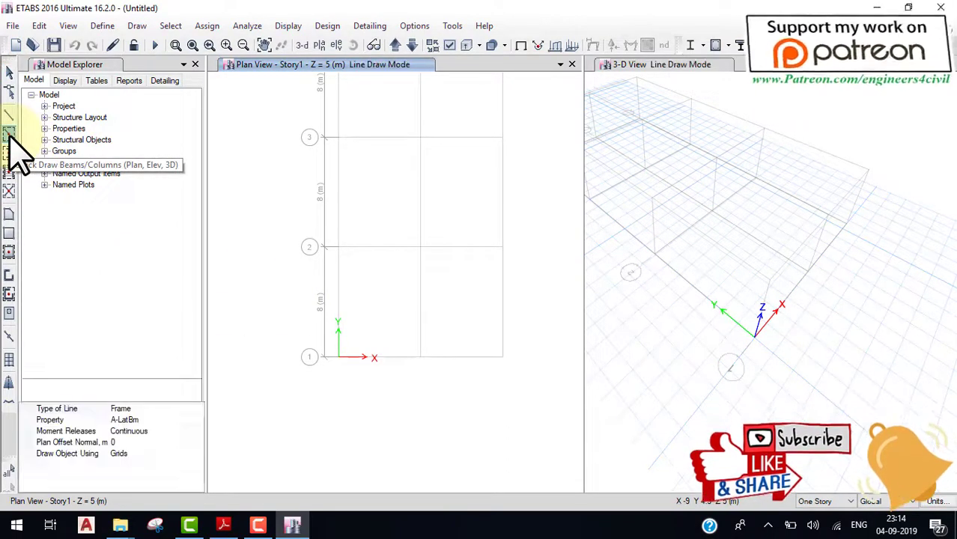
pyautogui.moveTo(99, 139)
pyautogui.mouseDown()
pyautogui.moveTo(105, 350)
pyautogui.moveTo(77, 322)
pyautogui.moveTo(139, 315)
pyautogui.mouseUp()
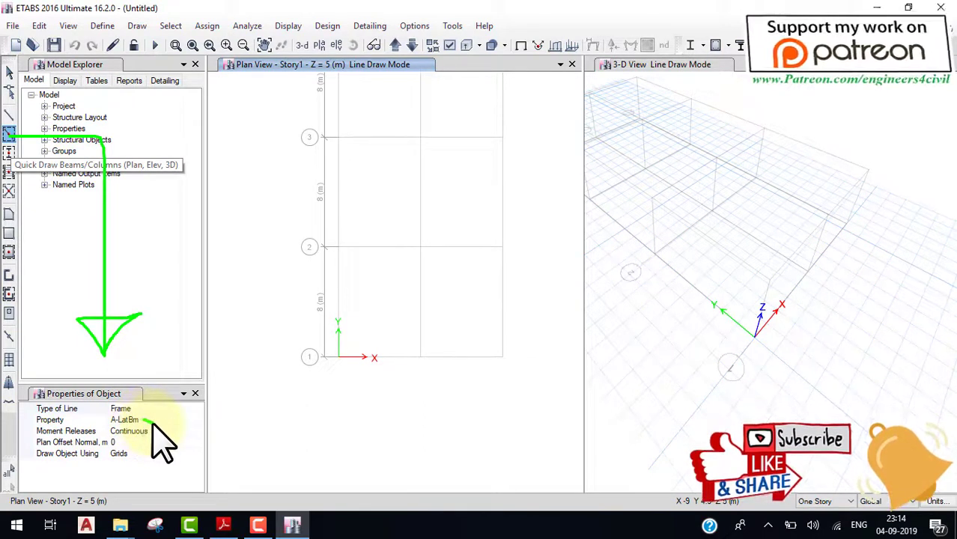
pyautogui.moveTo(144, 422); pyautogui.dragTo(187, 411)
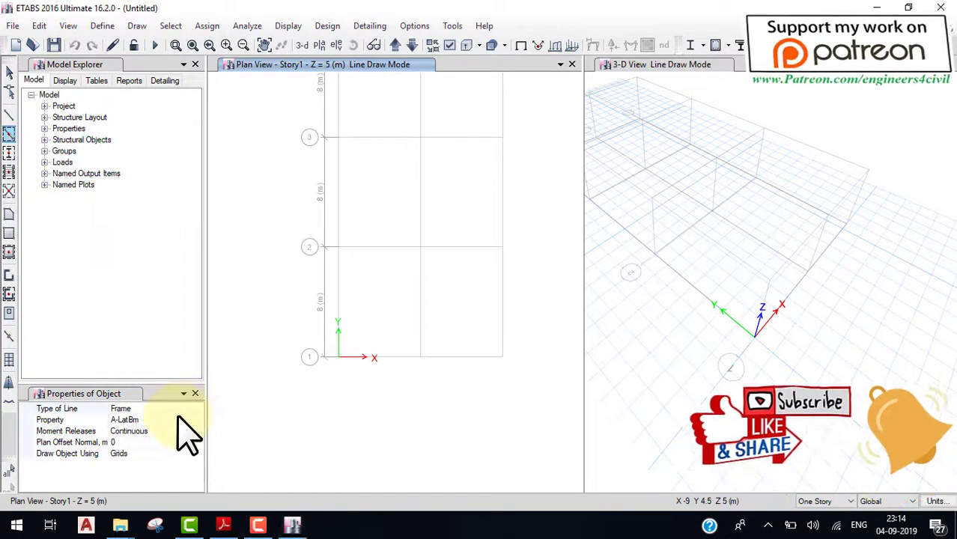
pyautogui.click(193, 421)
pyautogui.click(197, 421)
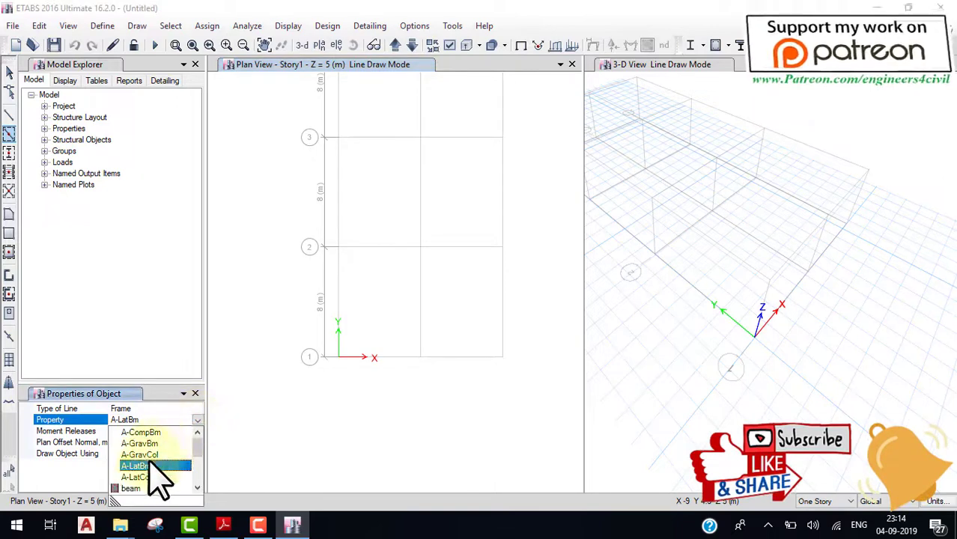
pyautogui.click(147, 485)
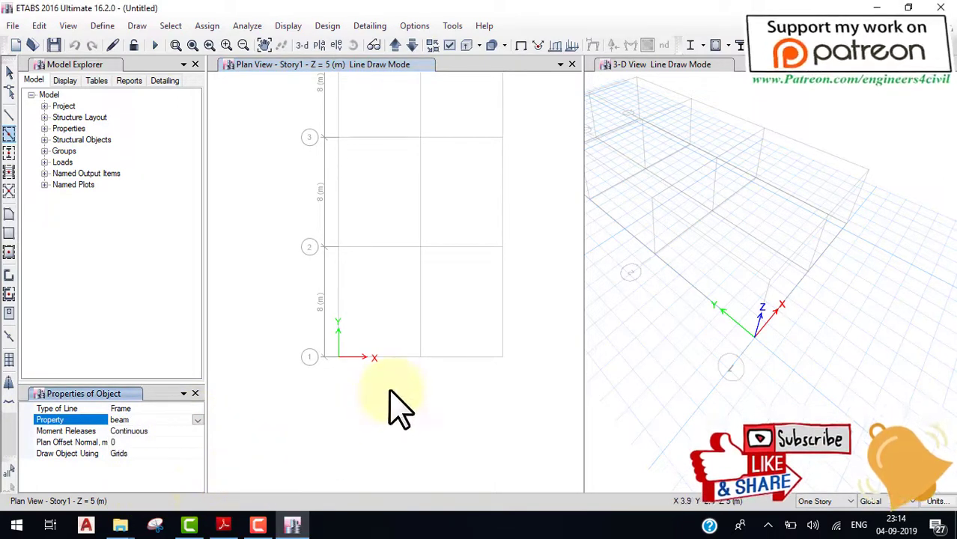
pyautogui.moveTo(293, 330); pyautogui.dragTo(512, 374)
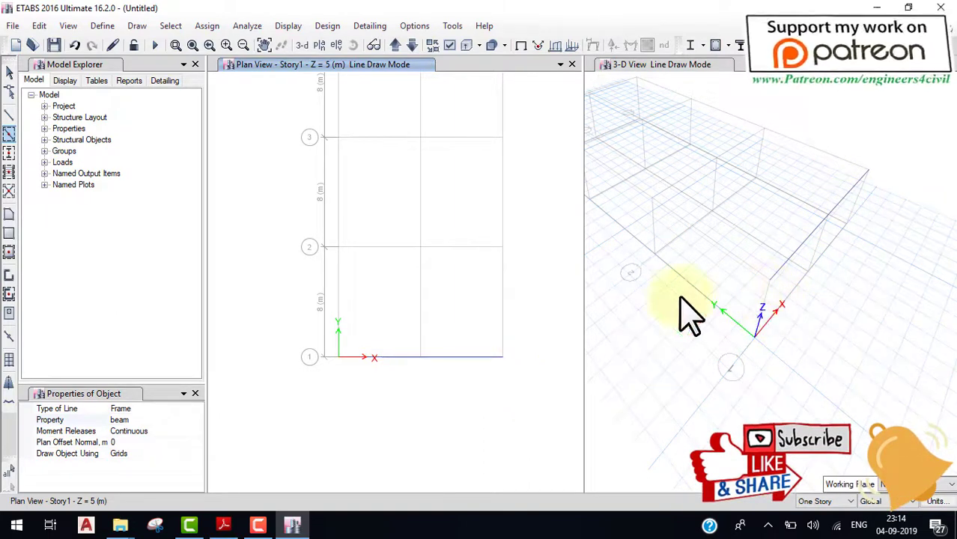
# Place 'column'-section columns at the three grid line 1 intersections, rising to Story1.
pyautogui.click(9, 152)
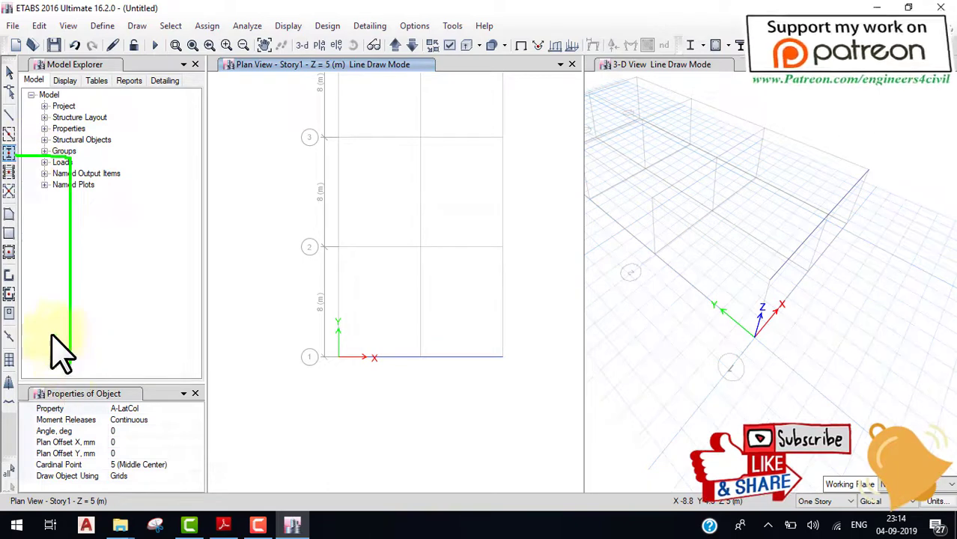
pyautogui.click(166, 409)
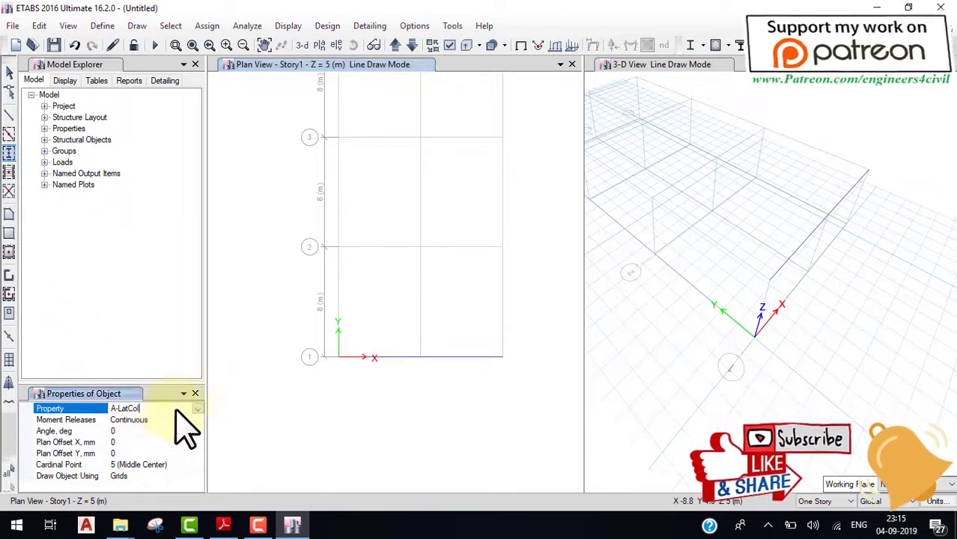
pyautogui.click(197, 408)
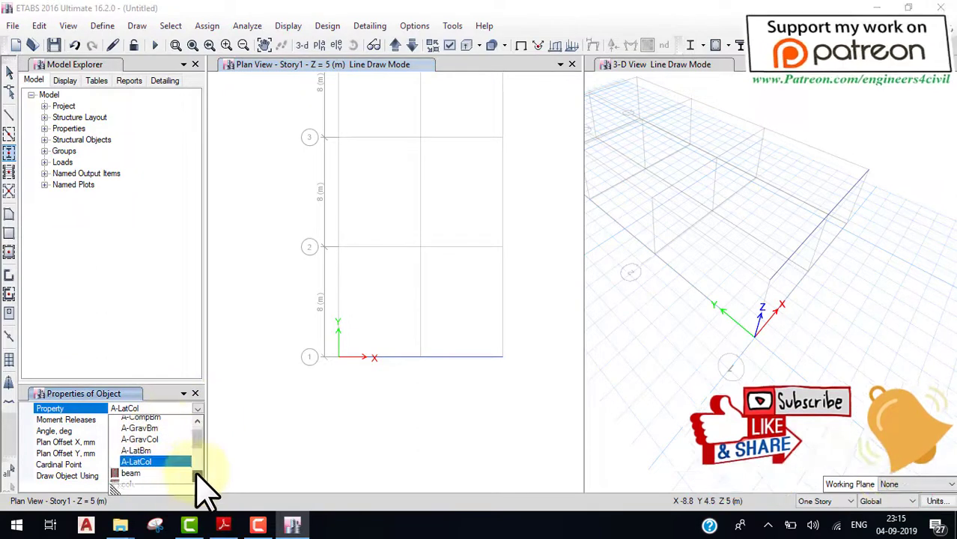
pyautogui.scroll(-1, 194, 479)
pyautogui.click(164, 478)
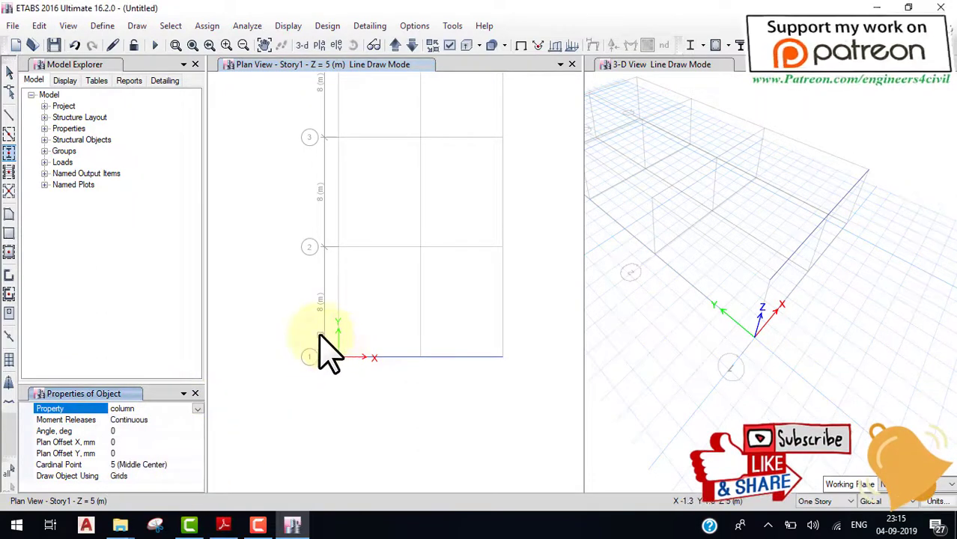
pyautogui.moveTo(321, 333); pyautogui.dragTo(520, 401)
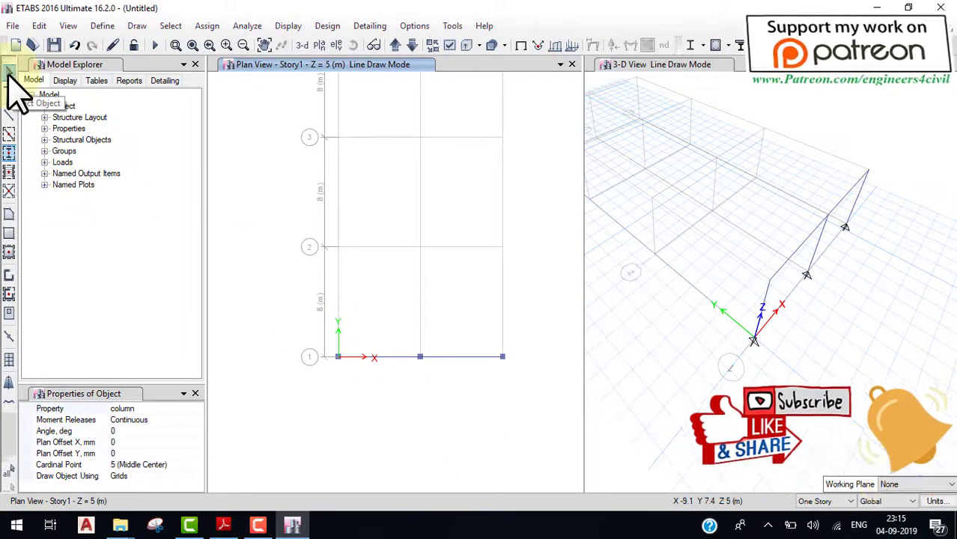
pyautogui.click(9, 71)
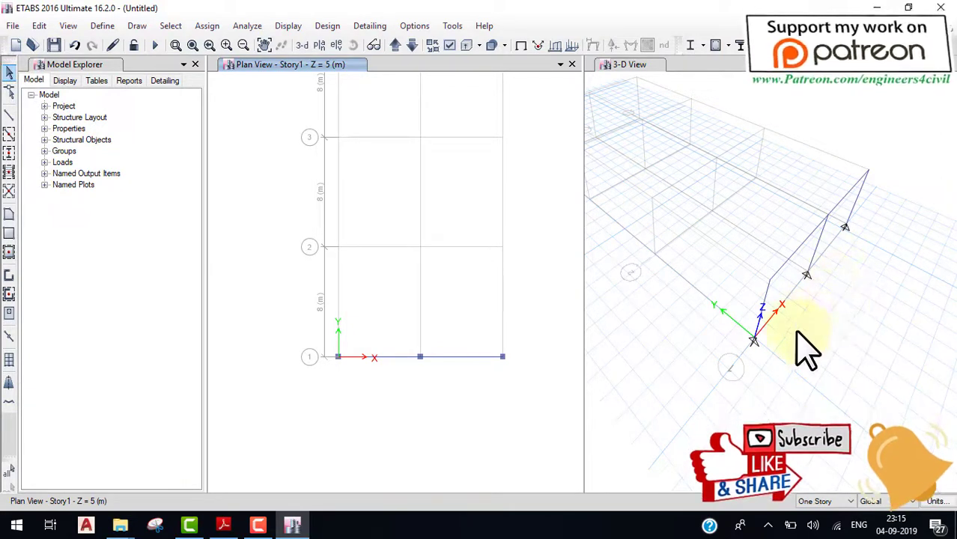
# Make the three column-base joints on grid line 1 fixed supports restrained in all six directions.
pyautogui.click(753, 342)
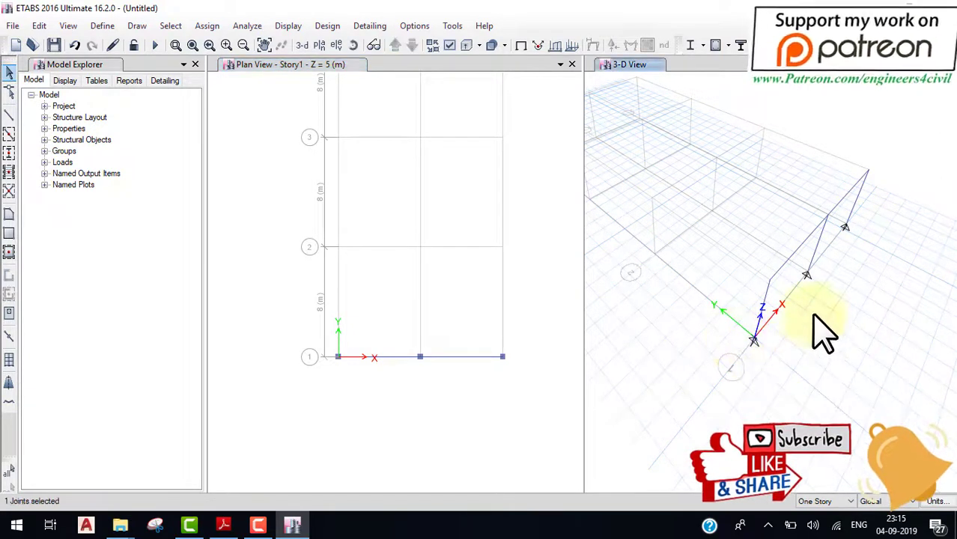
pyautogui.click(846, 229)
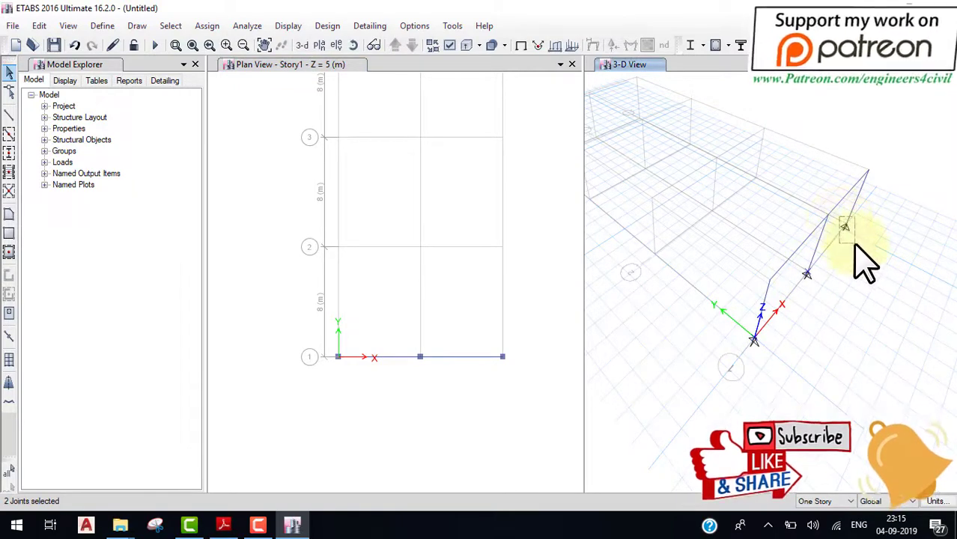
pyautogui.click(207, 26)
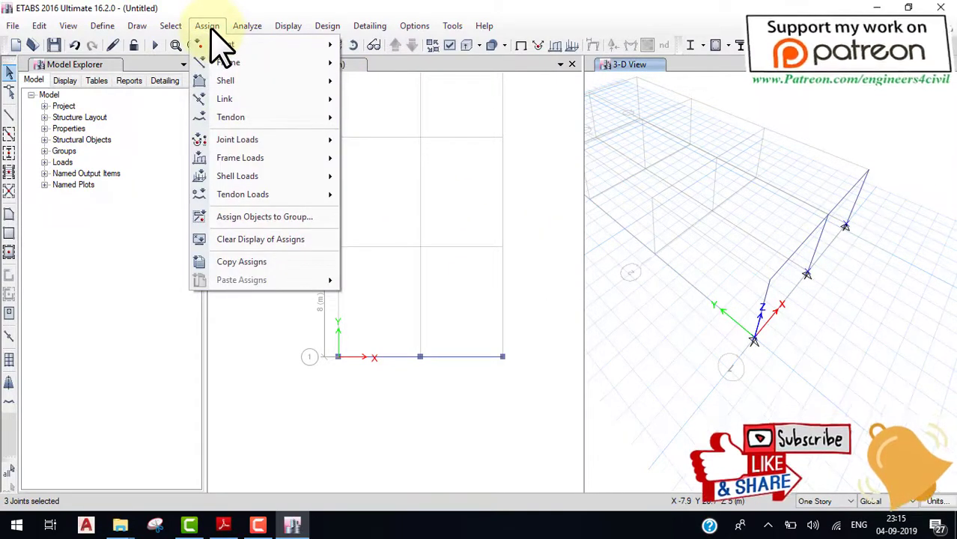
pyautogui.moveTo(225, 44)
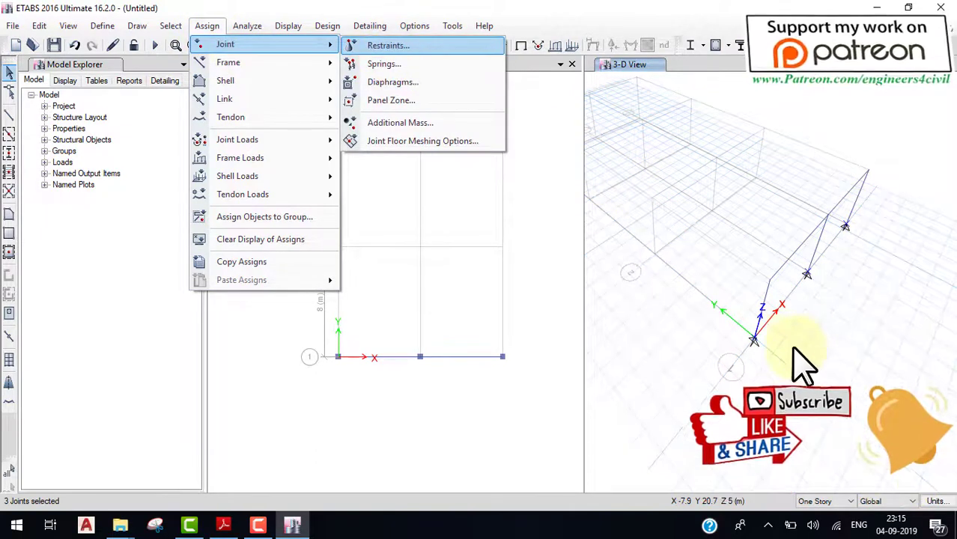
pyautogui.moveTo(777, 337); pyautogui.dragTo(770, 374)
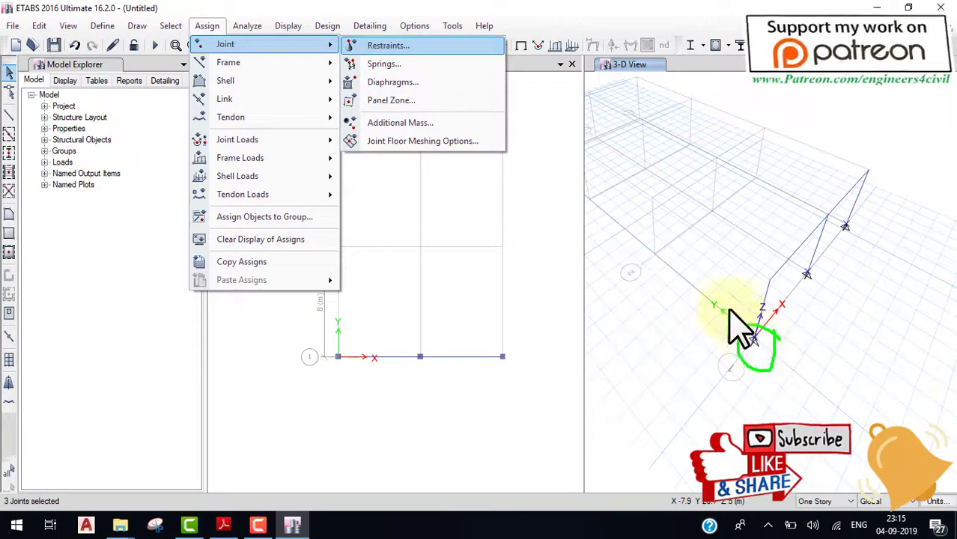
pyautogui.moveTo(737, 325)
pyautogui.mouseDown()
pyautogui.moveTo(465, 232)
pyautogui.moveTo(258, 104)
pyautogui.moveTo(247, 75)
pyautogui.mouseUp()
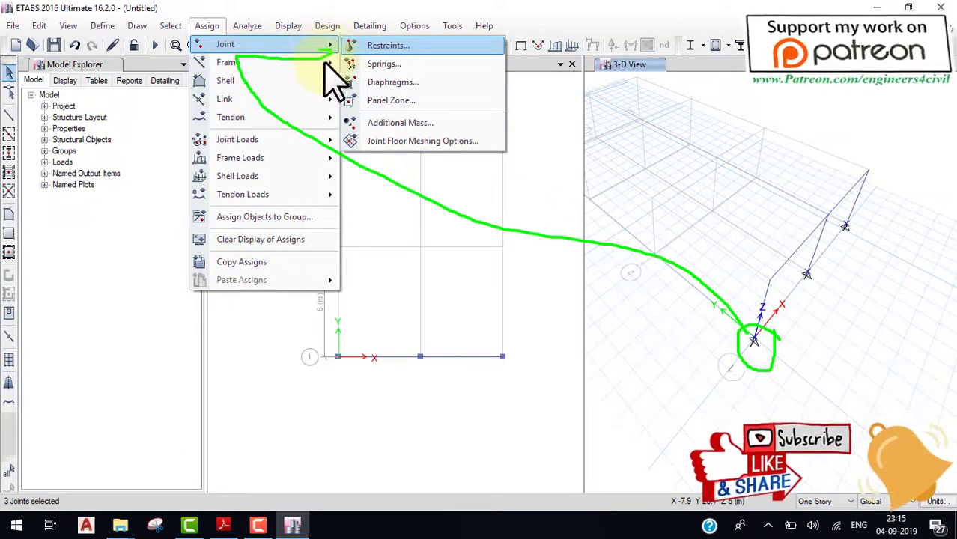
pyautogui.press('Escape')
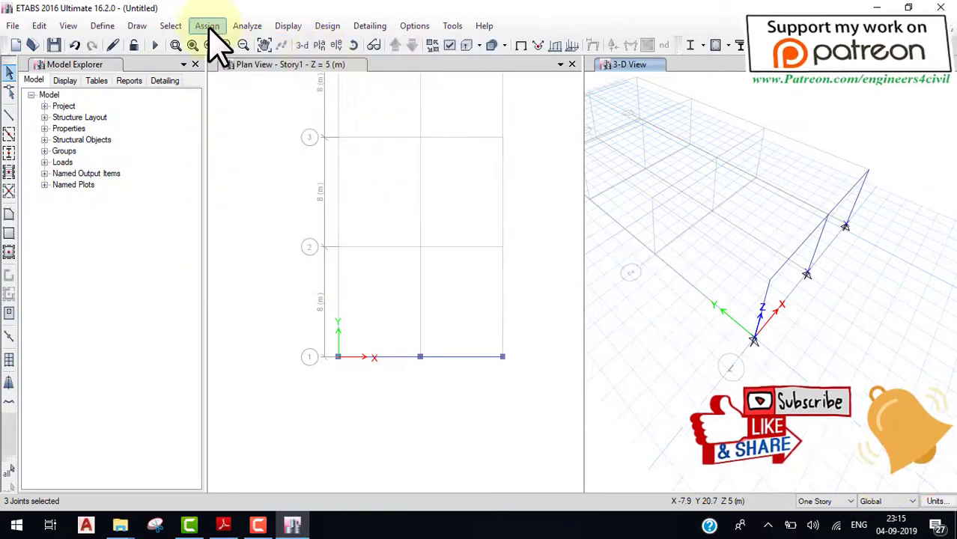
pyautogui.click(208, 27)
pyautogui.click(385, 46)
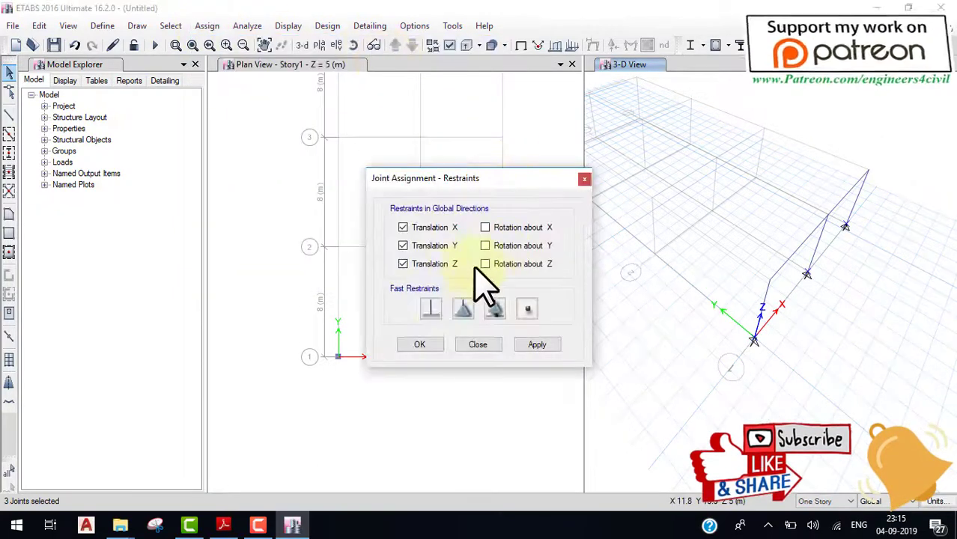
pyautogui.click(430, 309)
pyautogui.click(420, 345)
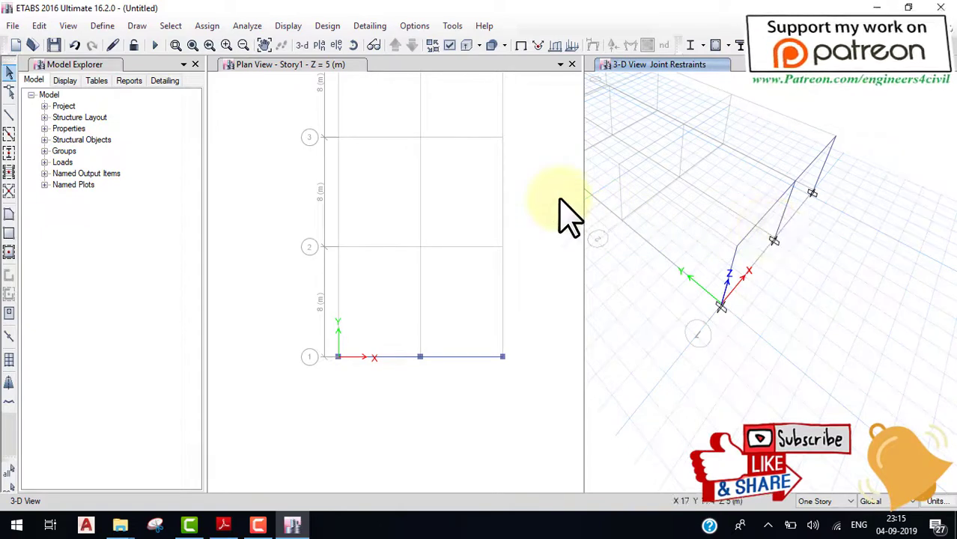
pyautogui.click(471, 203)
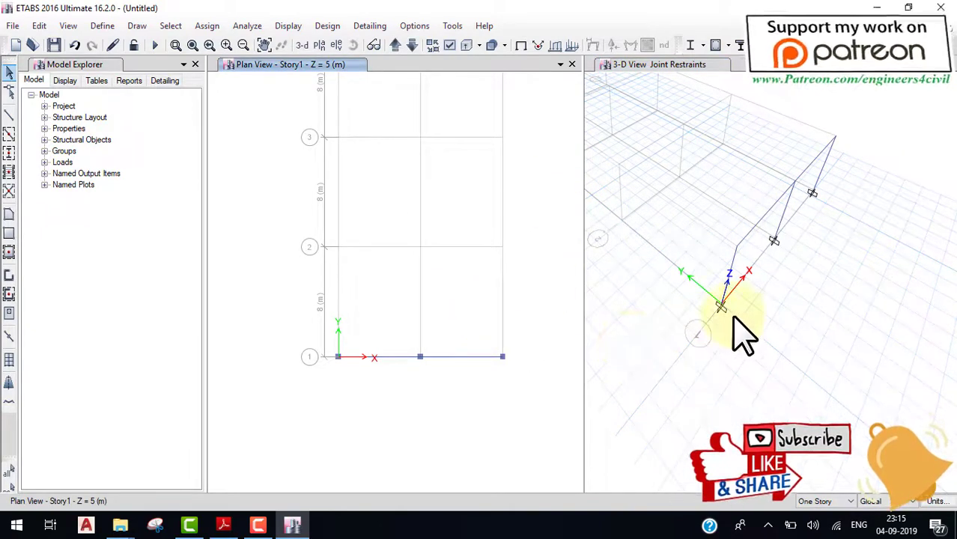
pyautogui.moveTo(723, 327); pyautogui.dragTo(861, 161)
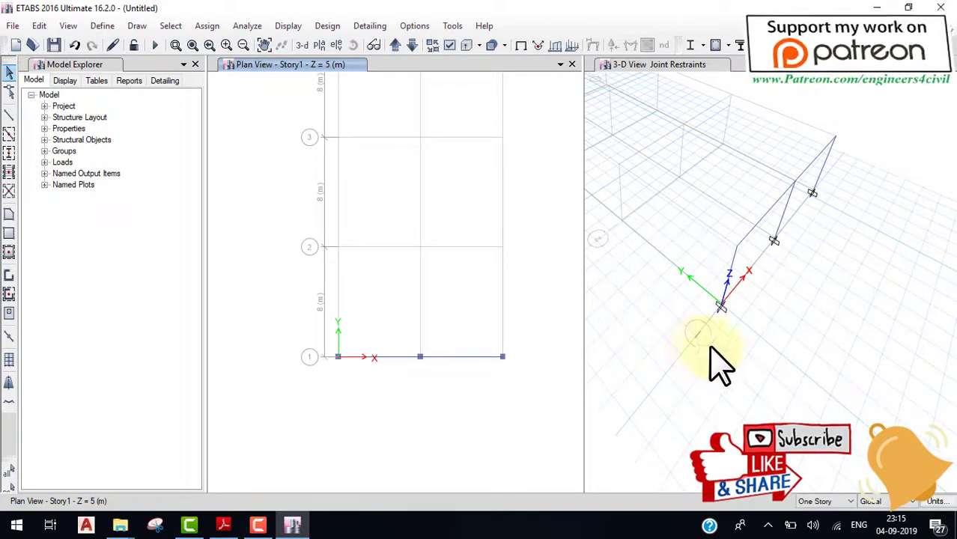
pyautogui.moveTo(705, 316)
pyautogui.mouseDown()
pyautogui.moveTo(711, 365)
pyautogui.moveTo(715, 335)
pyautogui.mouseUp()
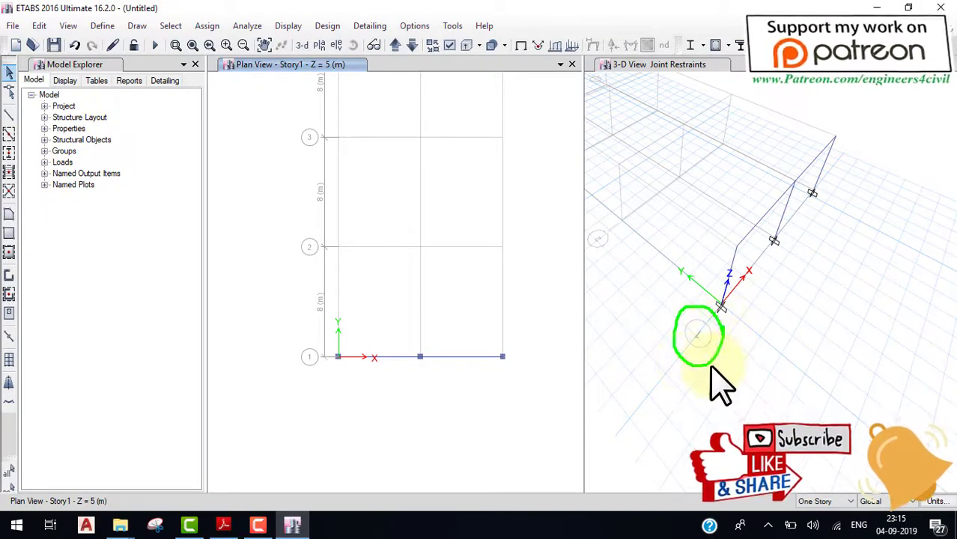
# Switch to the grid line 1 elevation of the two-bay frame, comparing it with the Adobe Reader drawing.
pyautogui.click(338, 48)
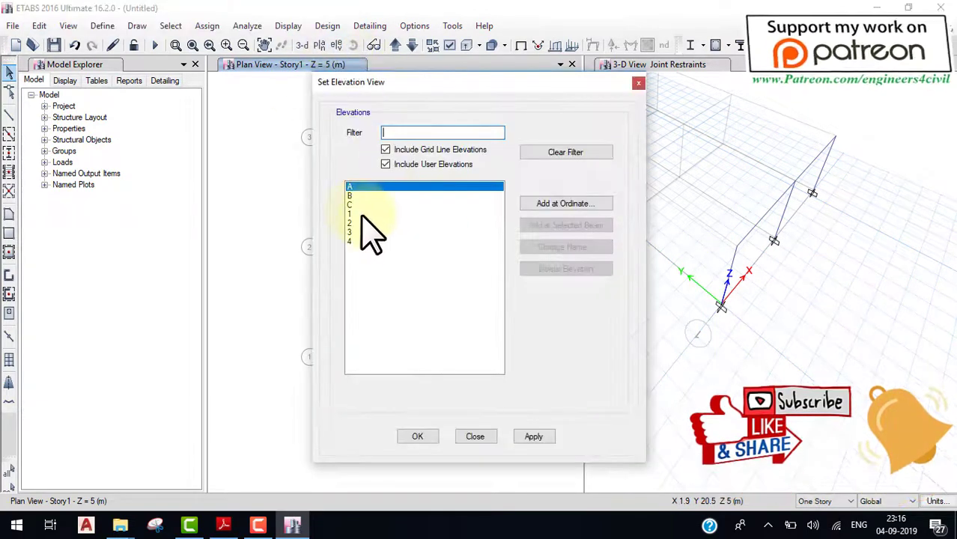
pyautogui.click(355, 214)
pyautogui.click(419, 438)
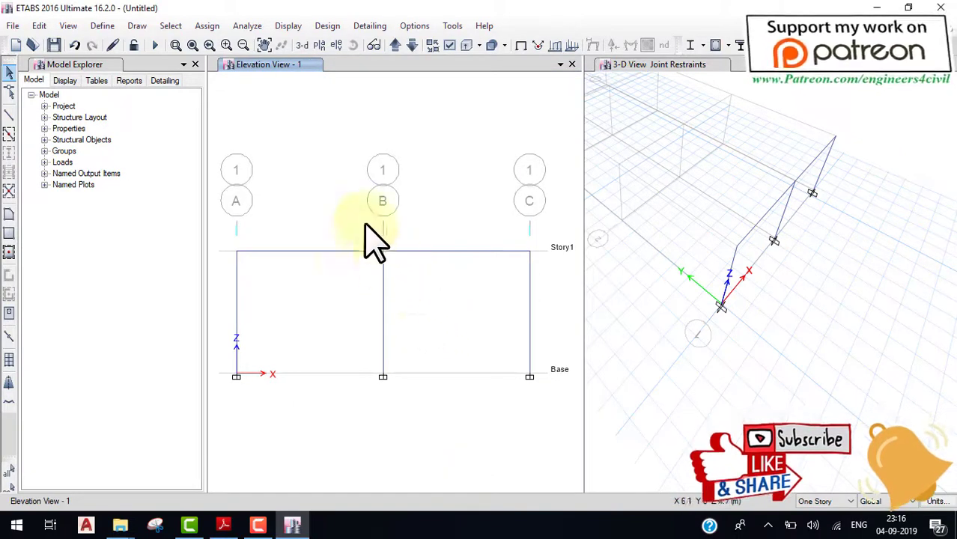
pyautogui.click(223, 525)
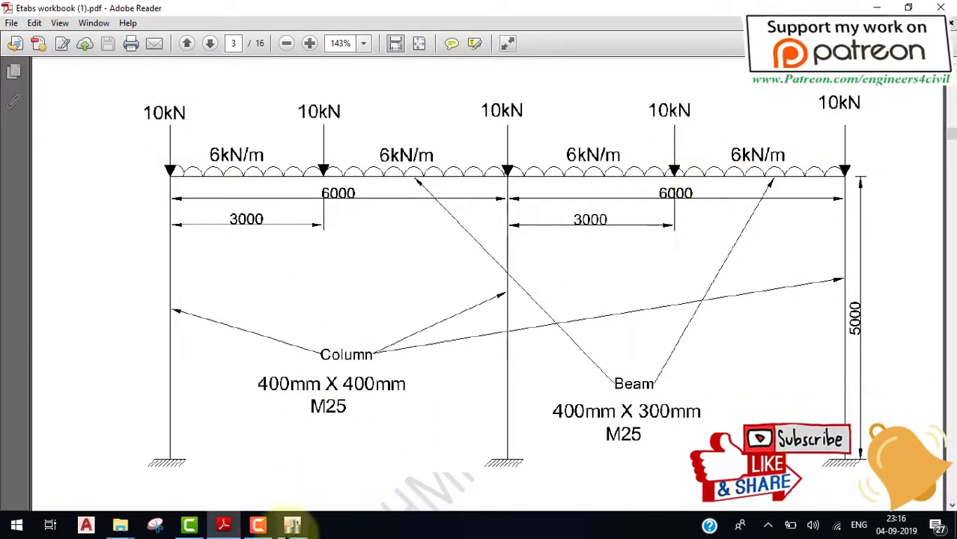
pyautogui.click(292, 525)
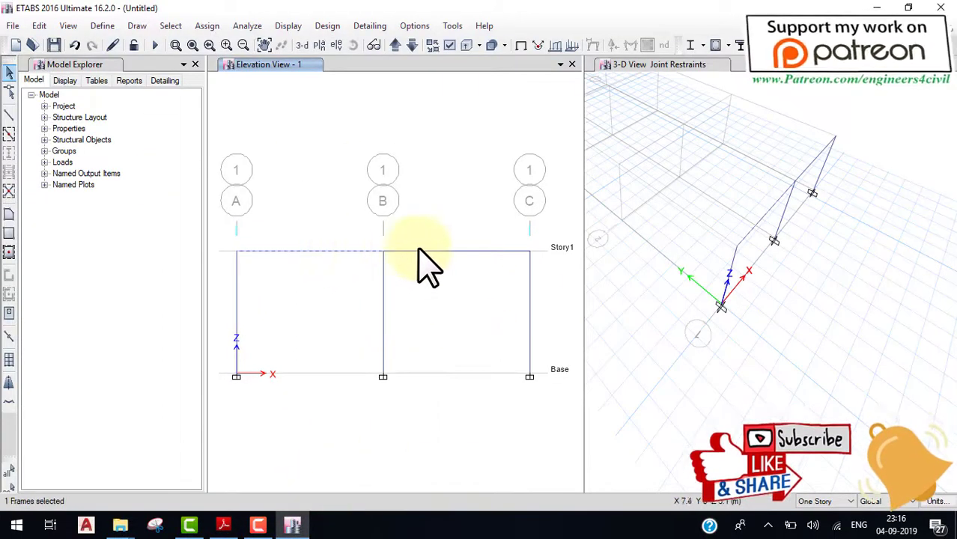
# Give both Story1 beams a 6 kN/m uniform distributed dead load, then bring back the Adobe Reader drawing.
pyautogui.click(211, 26)
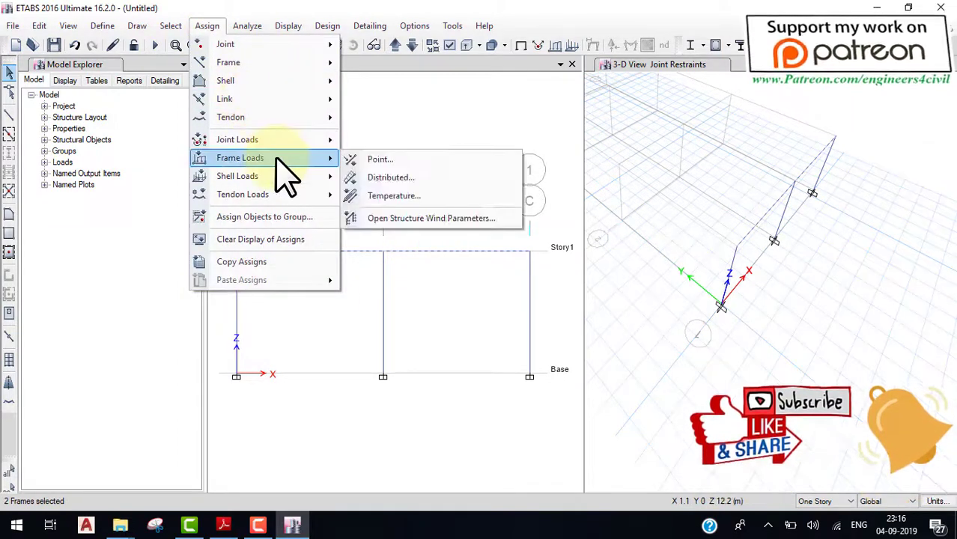
pyautogui.moveTo(240, 158)
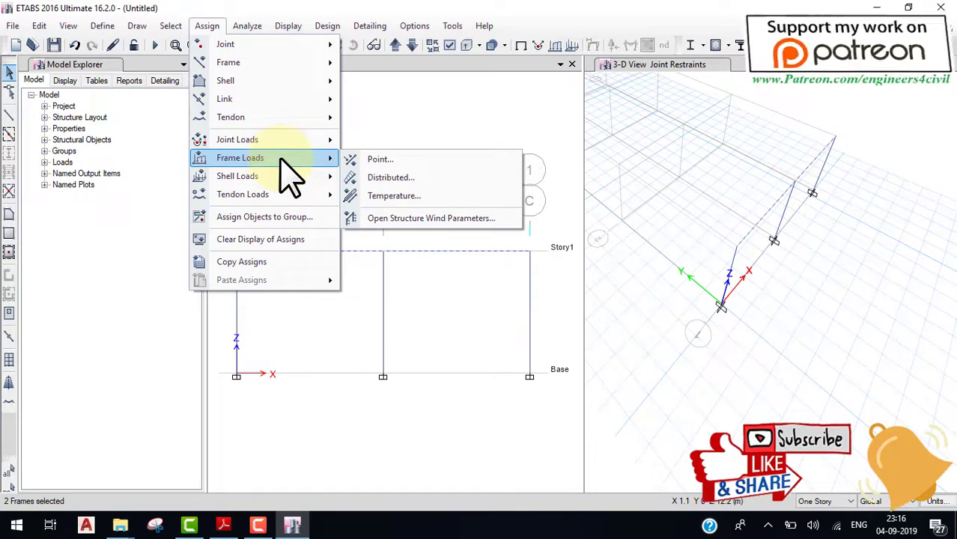
pyautogui.click(424, 187)
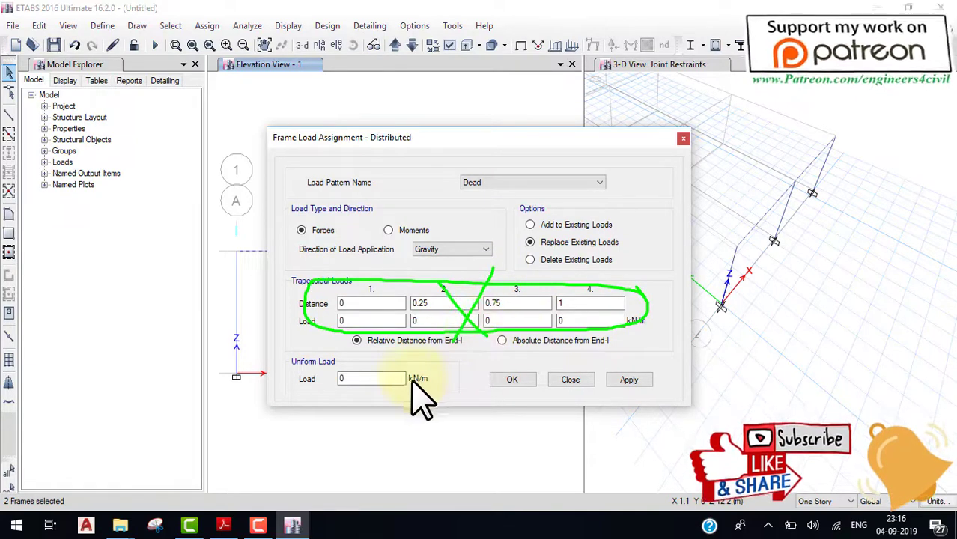
pyautogui.click(368, 379)
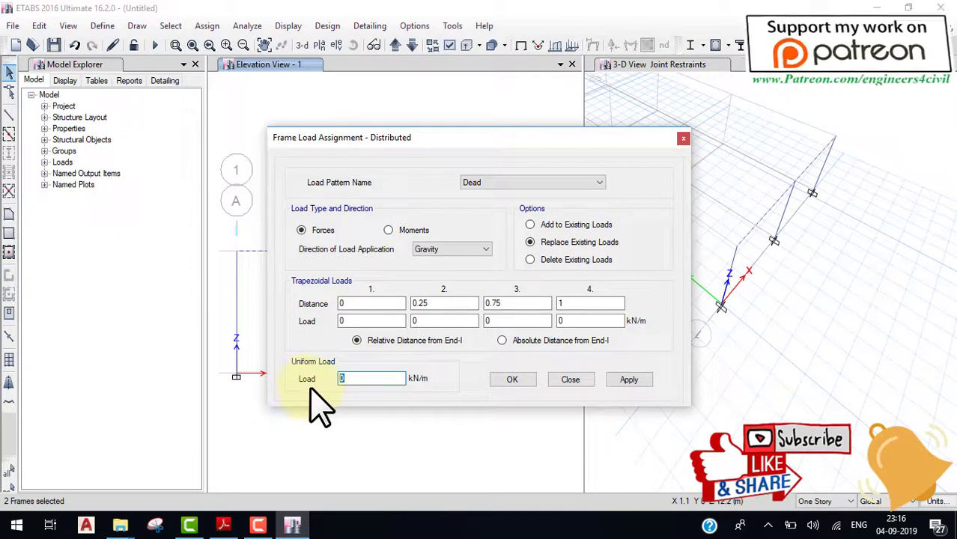
pyautogui.write('6')
pyautogui.click(511, 379)
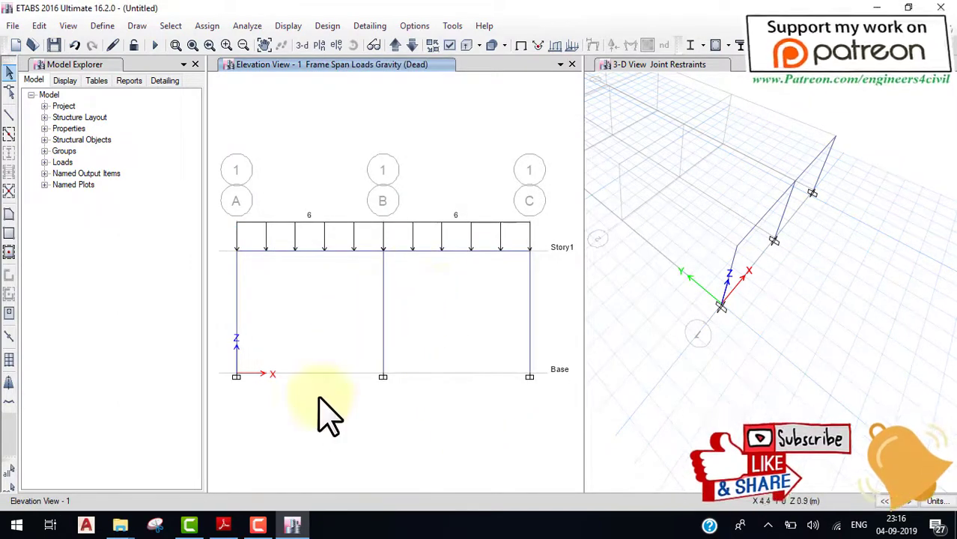
pyautogui.click(225, 524)
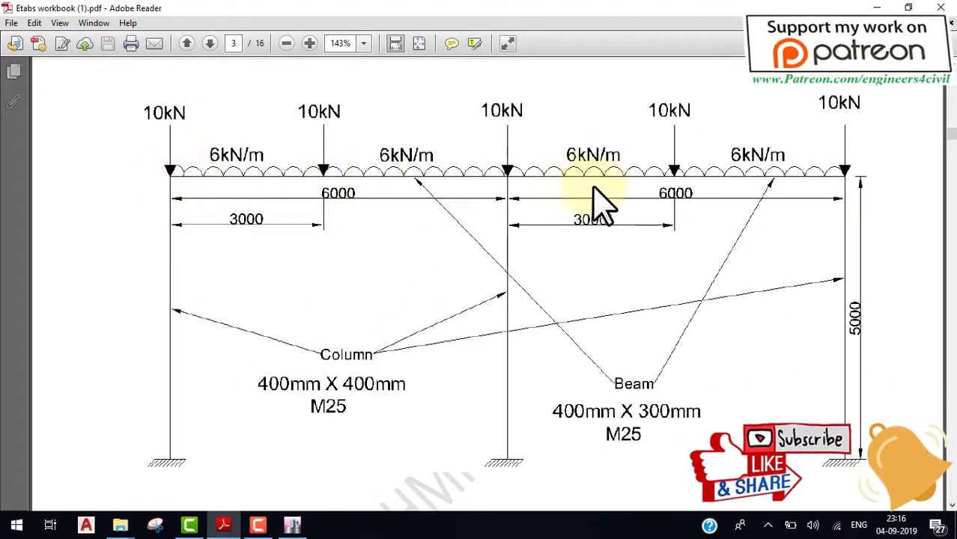
# Back in ETABS, select only the left beam A–B for point loading.
pyautogui.click(303, 520)
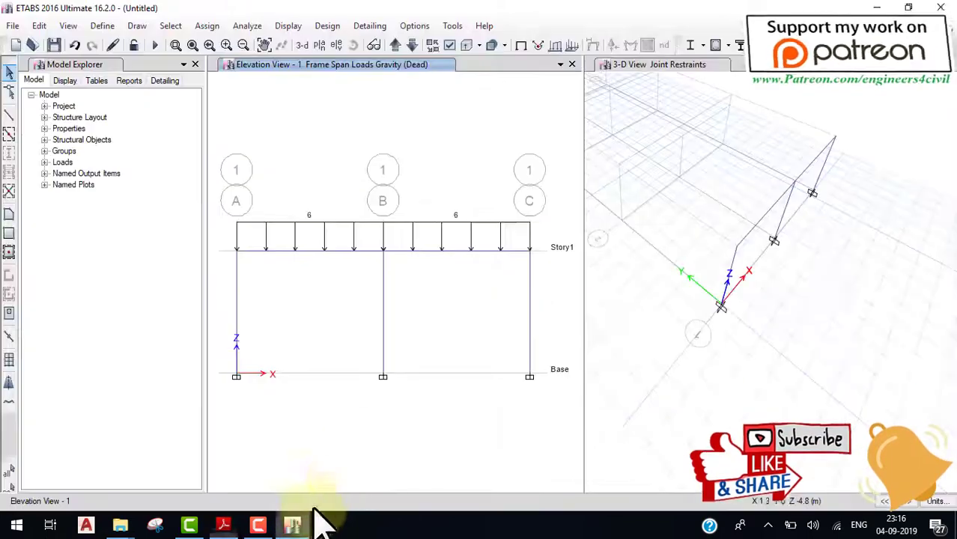
pyautogui.click(334, 250)
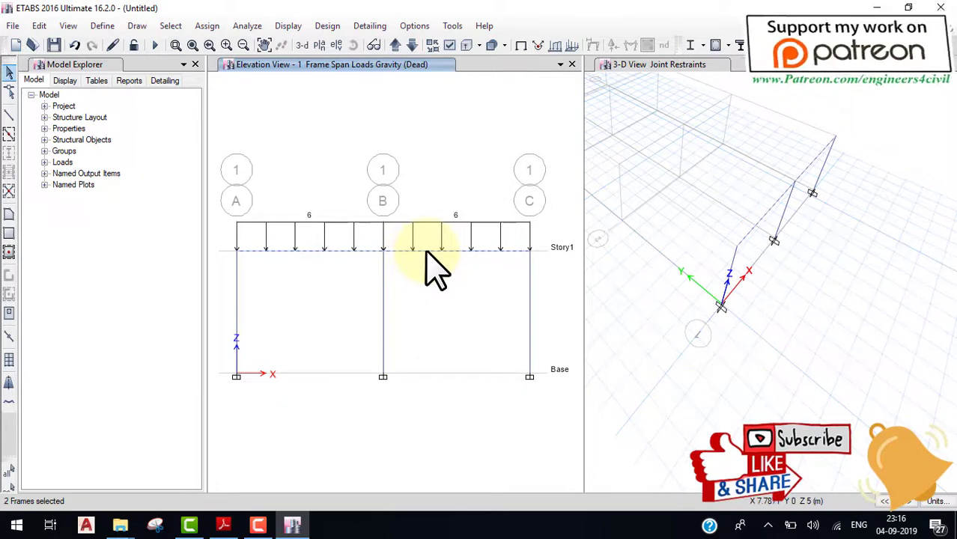
pyautogui.click(424, 250)
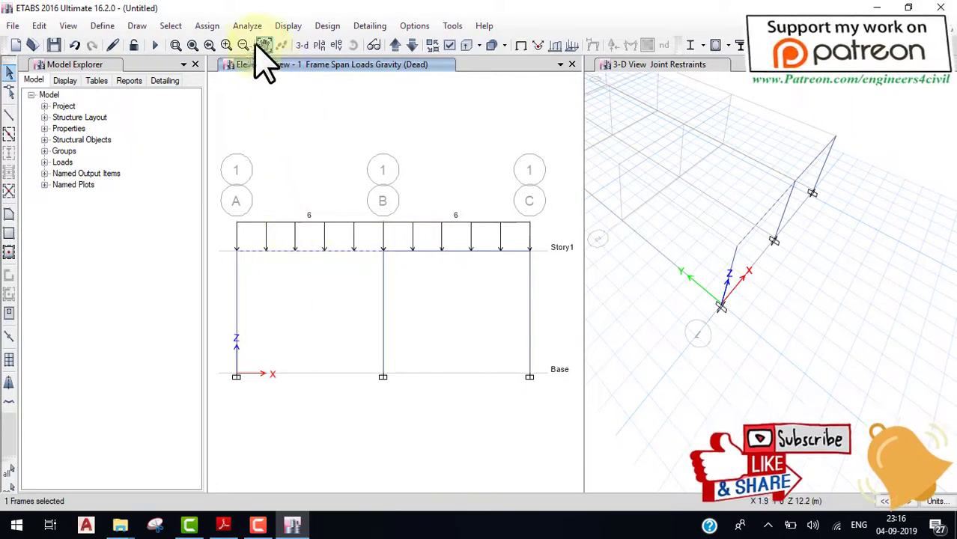
pyautogui.click(208, 25)
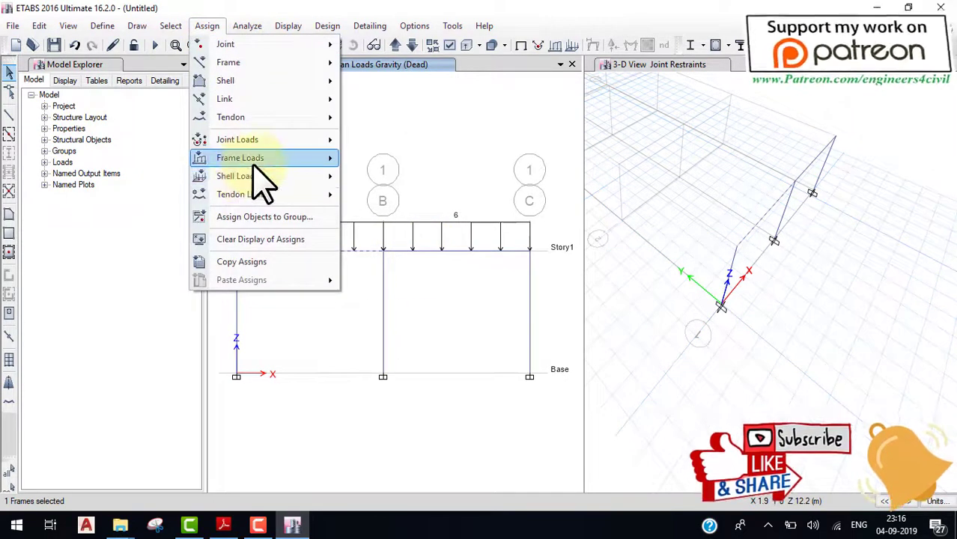
pyautogui.moveTo(239, 158)
pyautogui.click(368, 160)
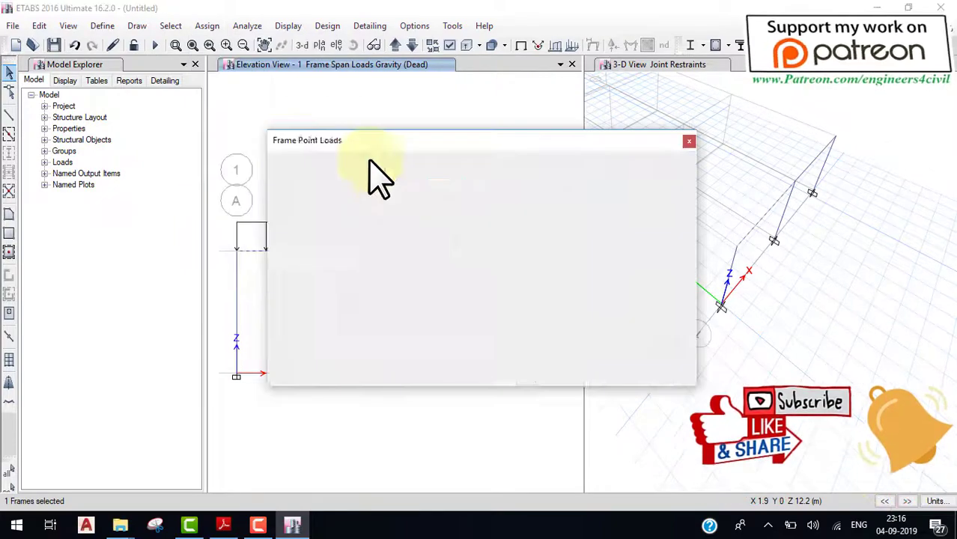
pyautogui.moveTo(411, 139)
pyautogui.mouseDown()
pyautogui.moveTo(616, 90)
pyautogui.moveTo(674, 107)
pyautogui.moveTo(474, 267)
pyautogui.moveTo(448, 188)
pyautogui.moveTo(511, 73)
pyautogui.mouseUp()
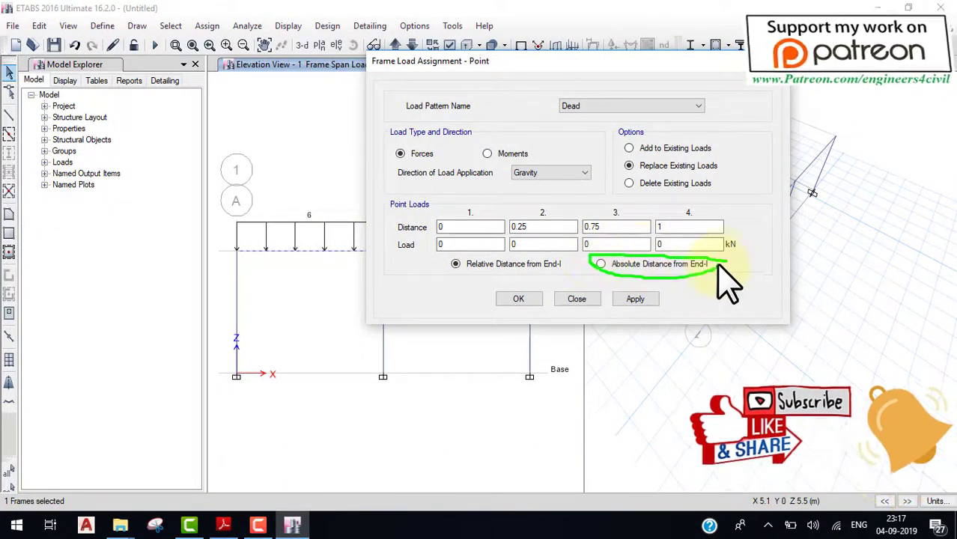
# Enter point loads of 19, 10 and 10 kN at 0, 3 and 6 m on beam A–B.
pyautogui.doubleClick(458, 228)
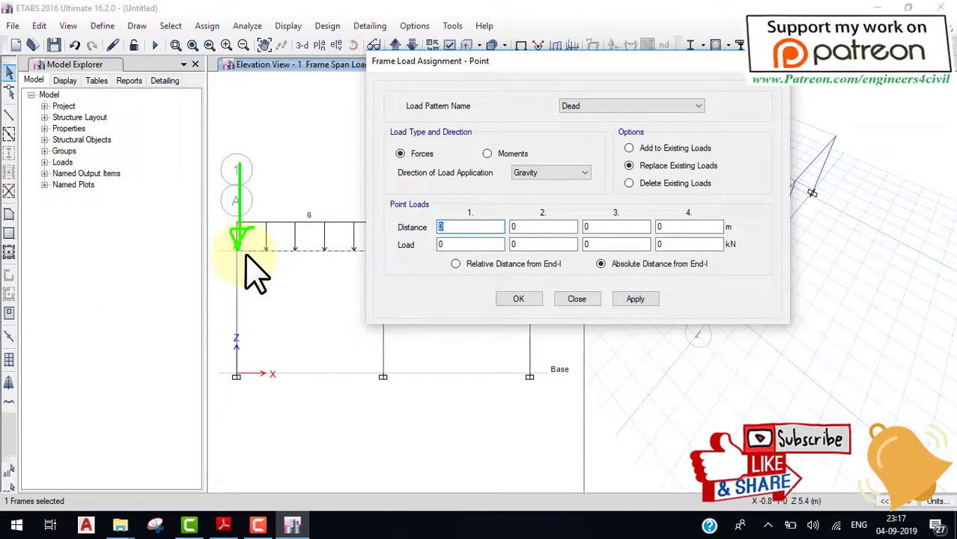
pyautogui.click(449, 244)
pyautogui.write('15')
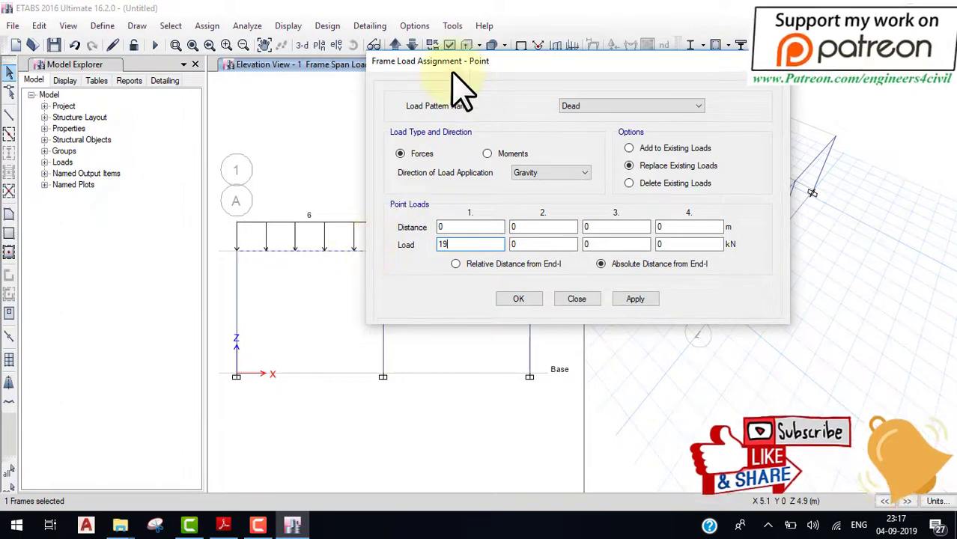
pyautogui.moveTo(459, 61); pyautogui.dragTo(559, 56)
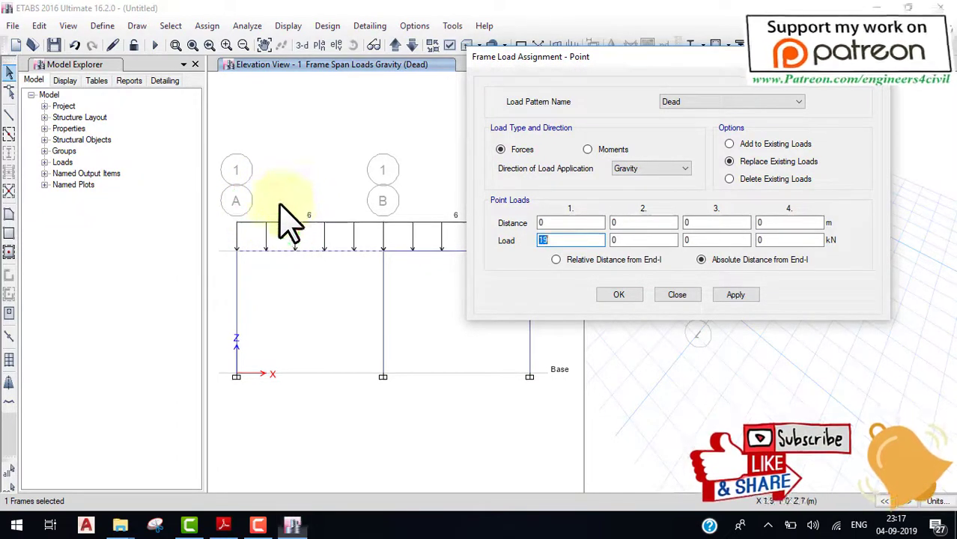
pyautogui.write('3')
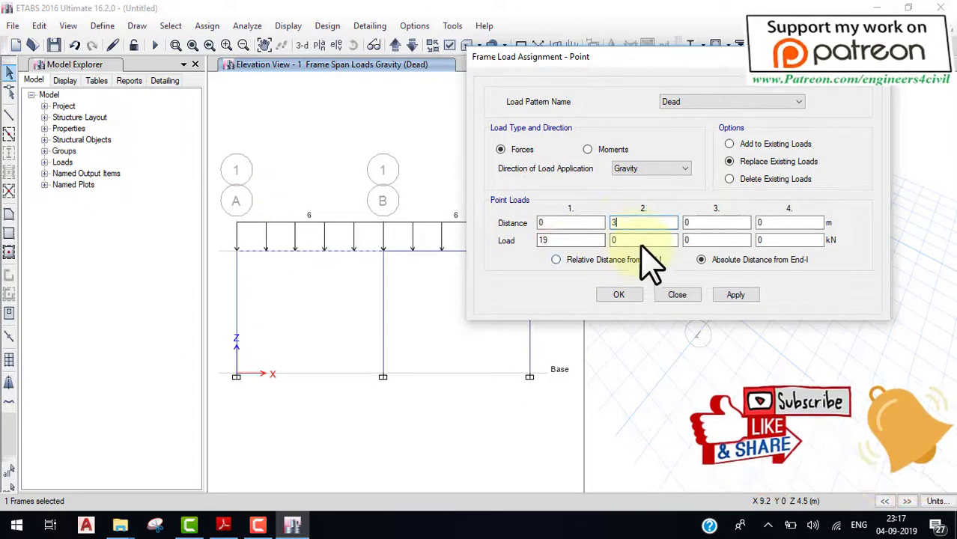
pyautogui.click(638, 240)
pyautogui.write('1')
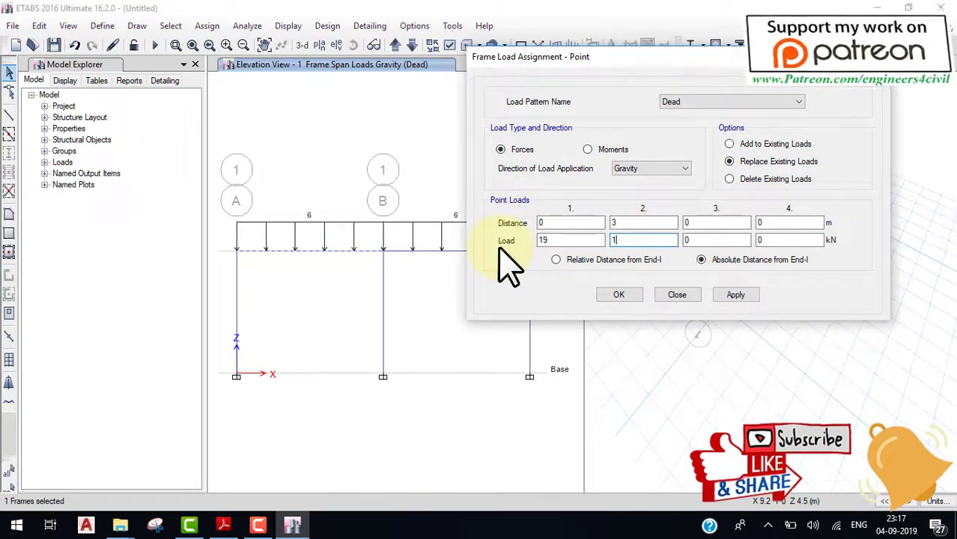
pyautogui.write('0')
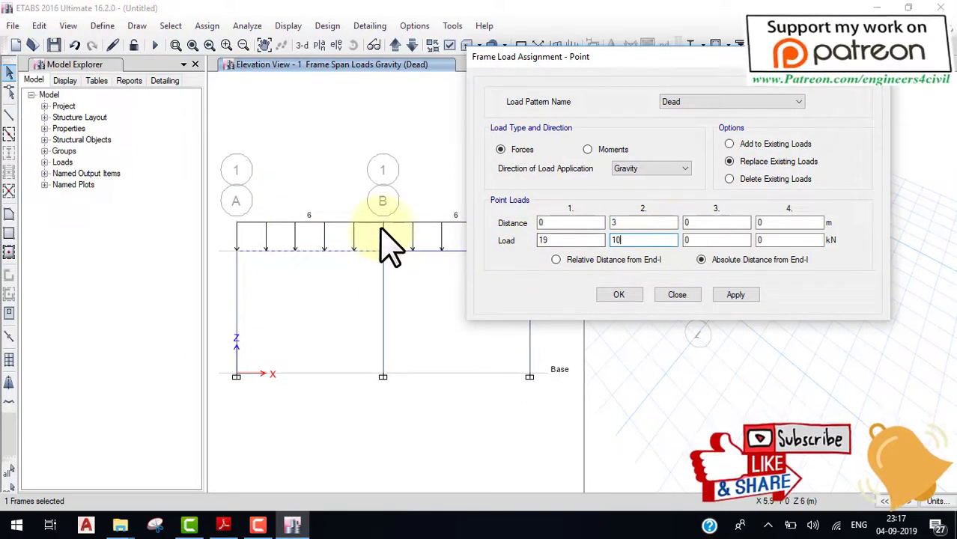
pyautogui.moveTo(383, 245); pyautogui.dragTo(399, 219)
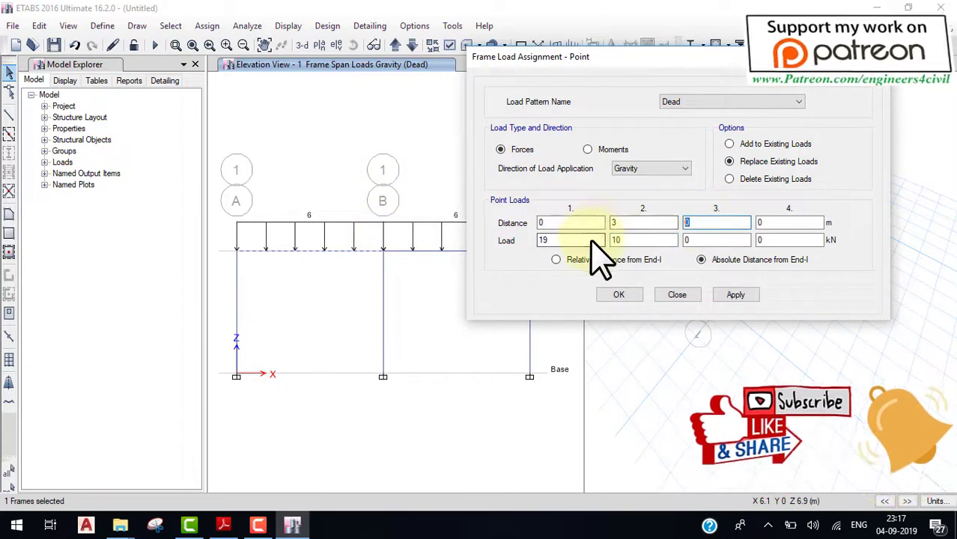
pyautogui.write('6')
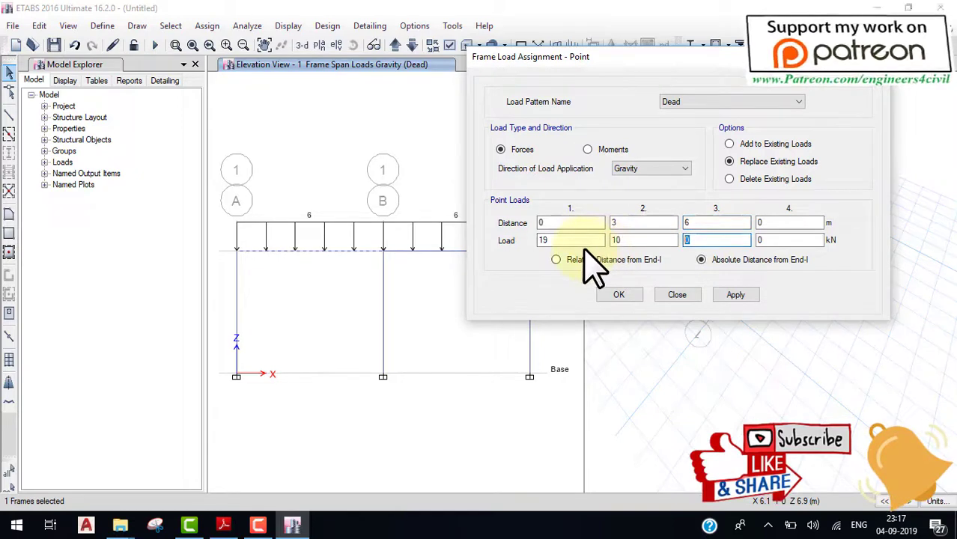
pyautogui.write('1')
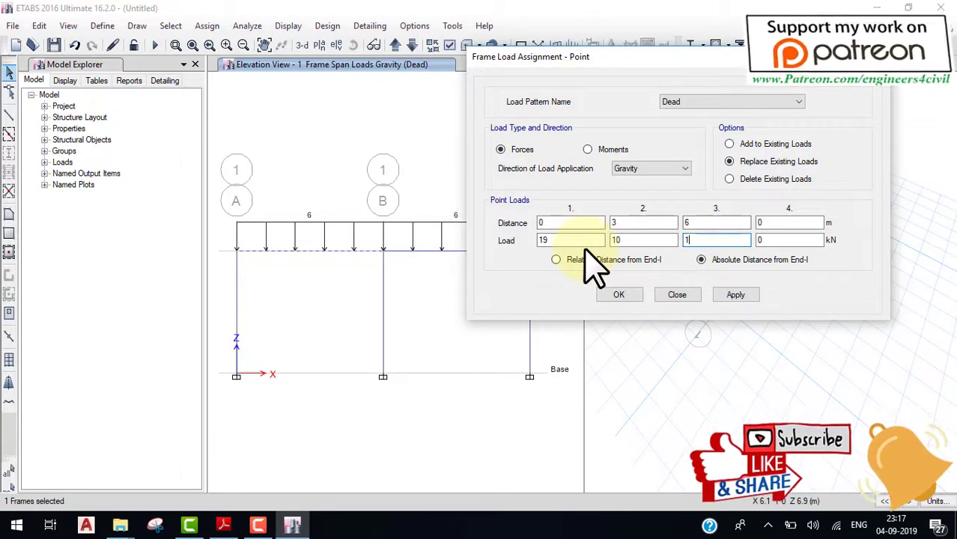
pyautogui.click(628, 297)
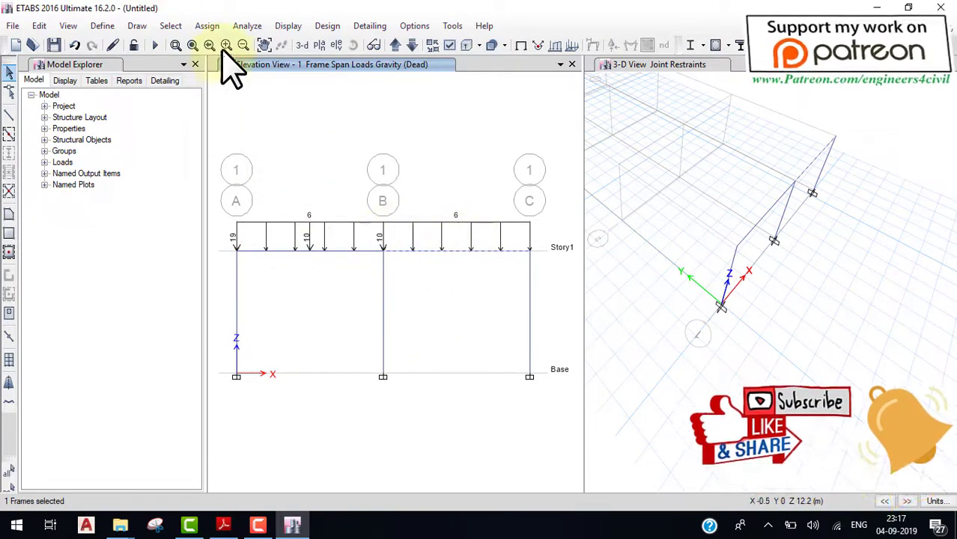
pyautogui.click(207, 26)
pyautogui.moveTo(238, 158)
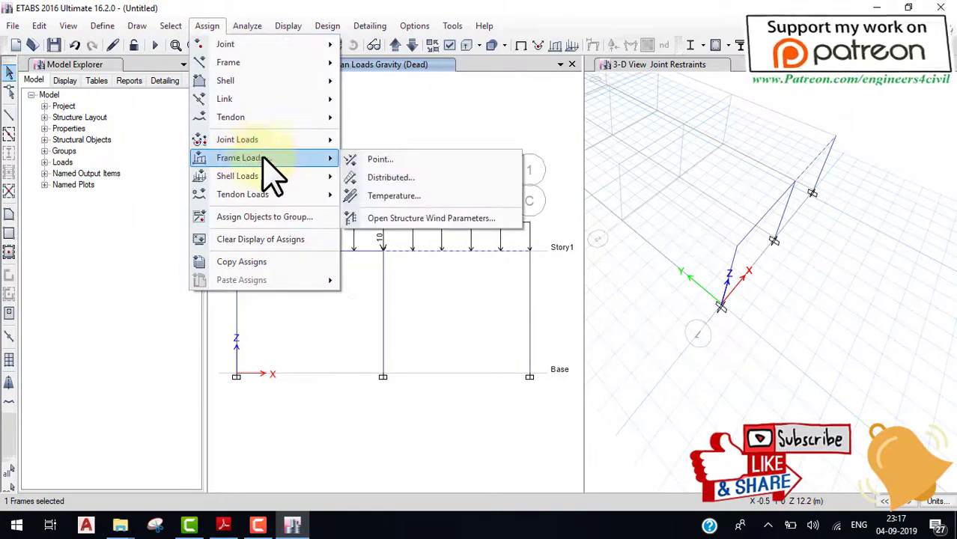
# Replace the right beam B–C loads with 10 kN point loads at 3 m and 6 m.
pyautogui.click(378, 158)
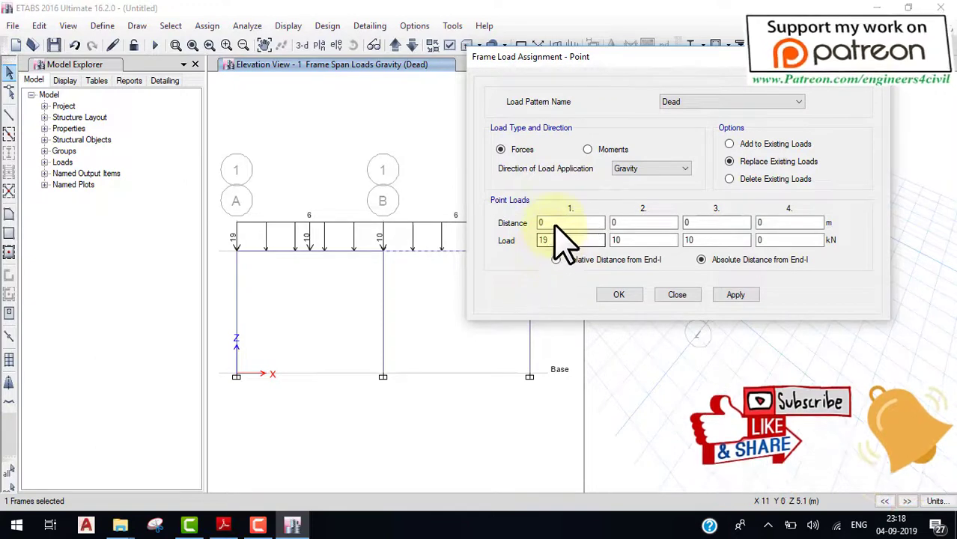
pyautogui.click(542, 223)
pyautogui.write('3')
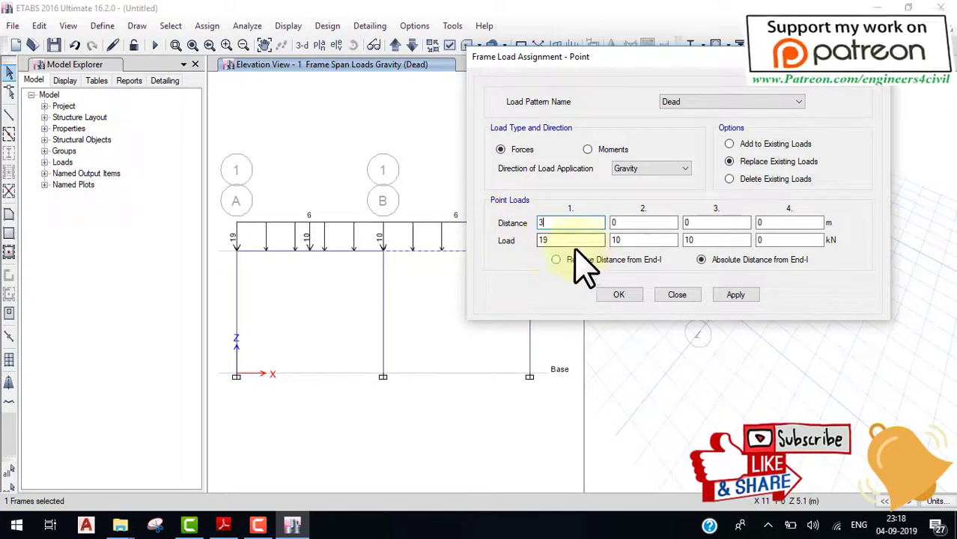
pyautogui.doubleClick(551, 241)
pyautogui.write('1')
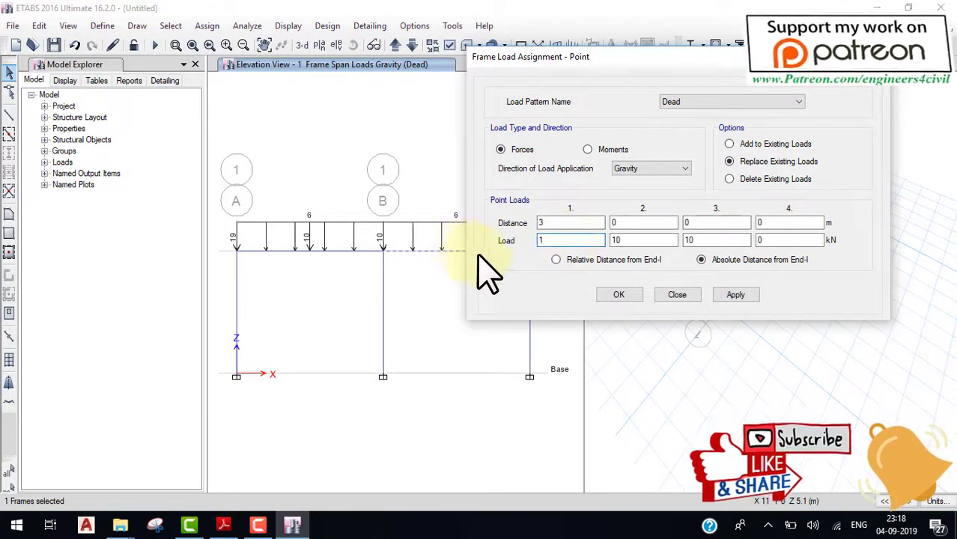
pyautogui.write('6')
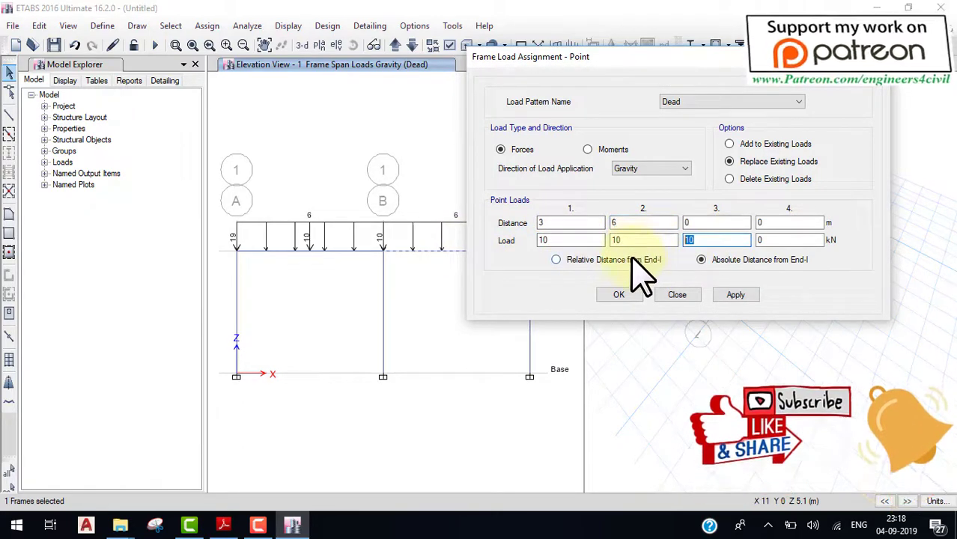
pyautogui.write('0')
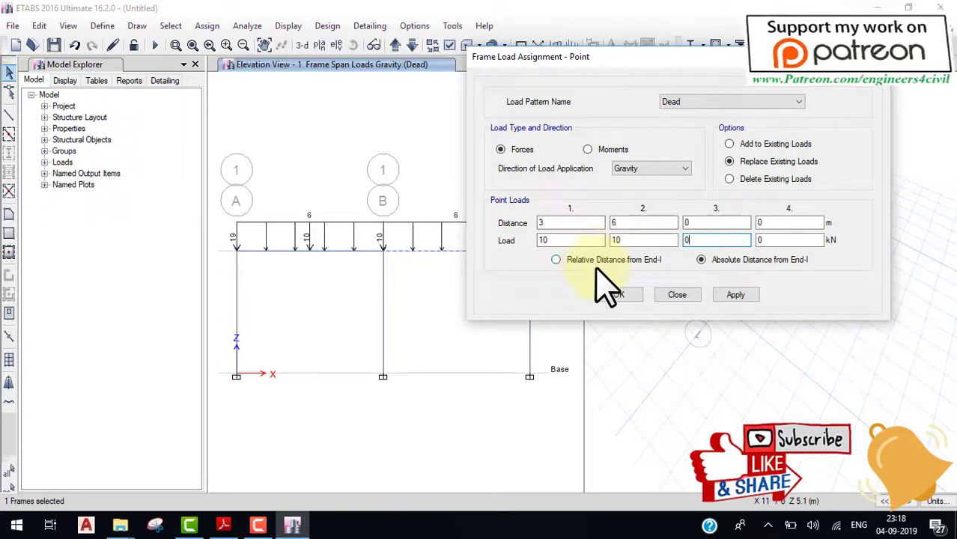
pyautogui.click(610, 295)
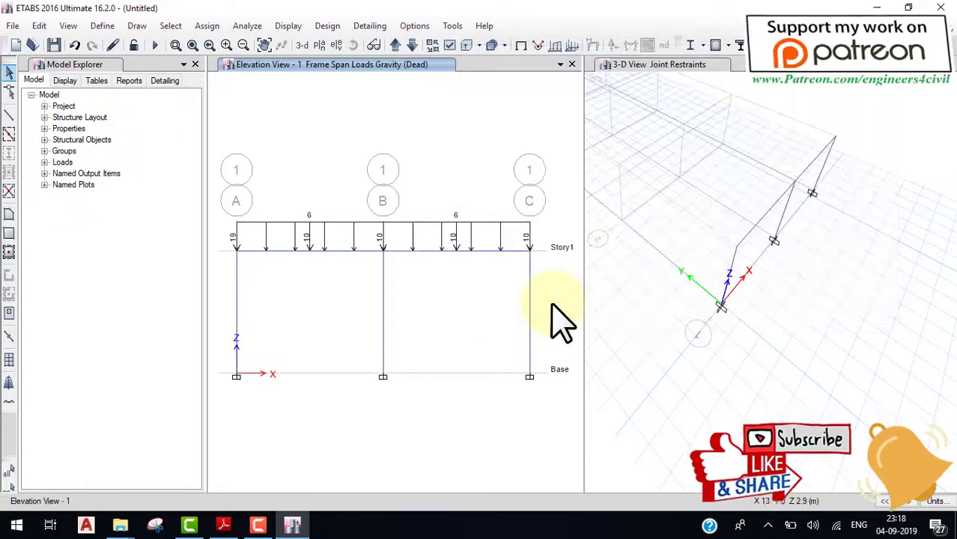
pyautogui.click(323, 251)
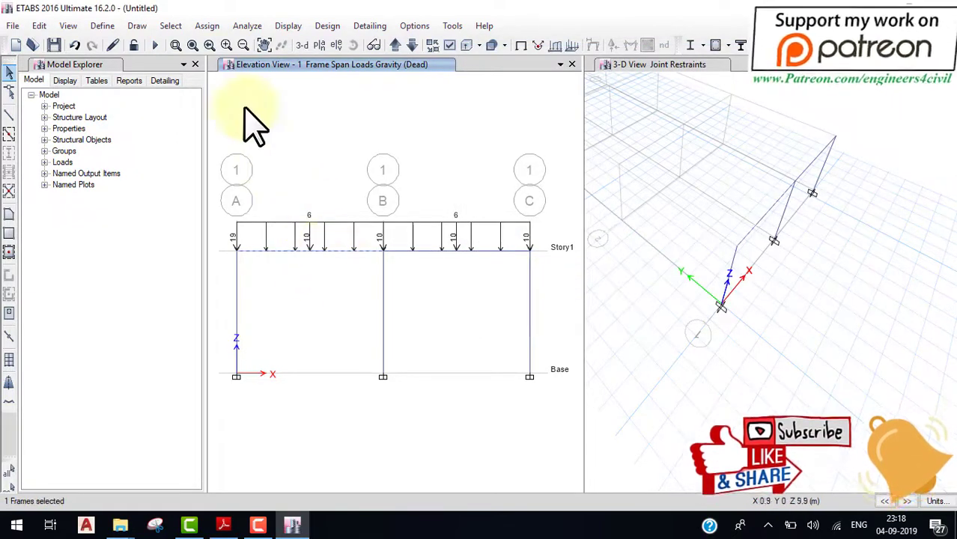
# Give the left beam 10 kN point loads at 0, 3 and 6 m.
pyautogui.click(206, 25)
pyautogui.moveTo(239, 158)
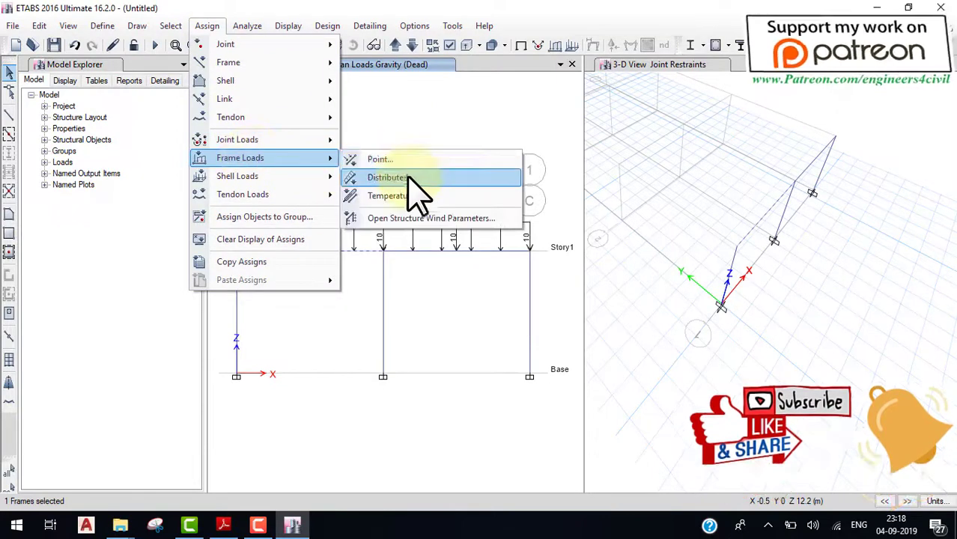
pyautogui.click(380, 159)
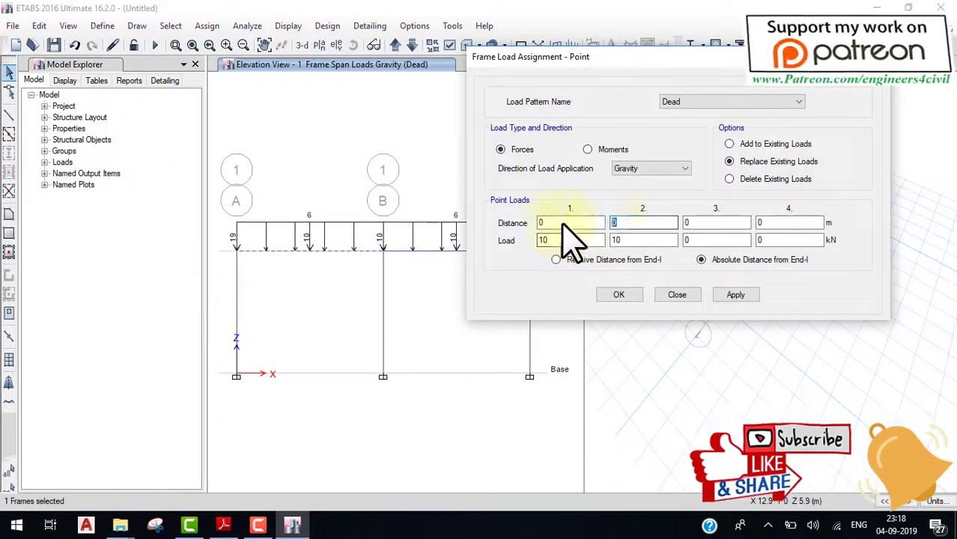
pyautogui.press('Tab')
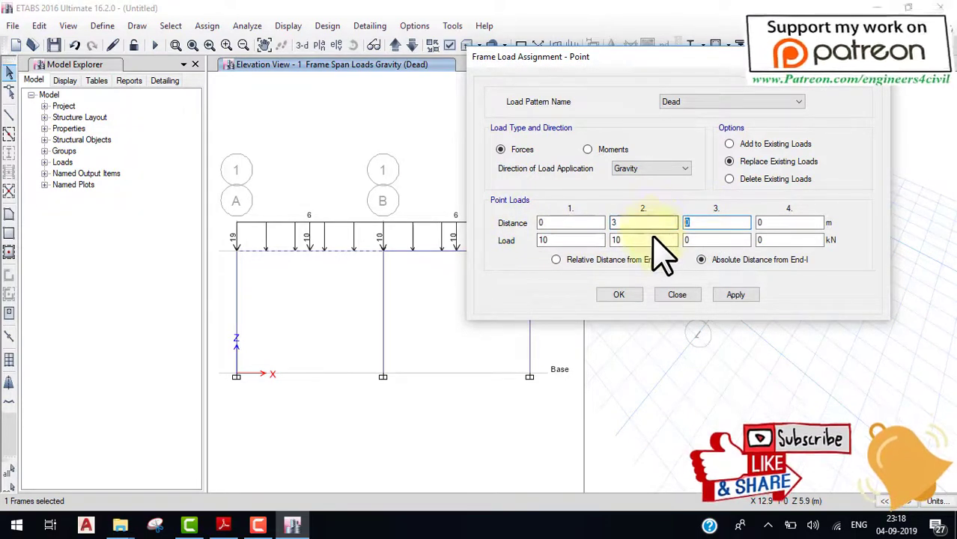
pyautogui.write('6')
pyautogui.doubleClick(710, 241)
pyautogui.write('10')
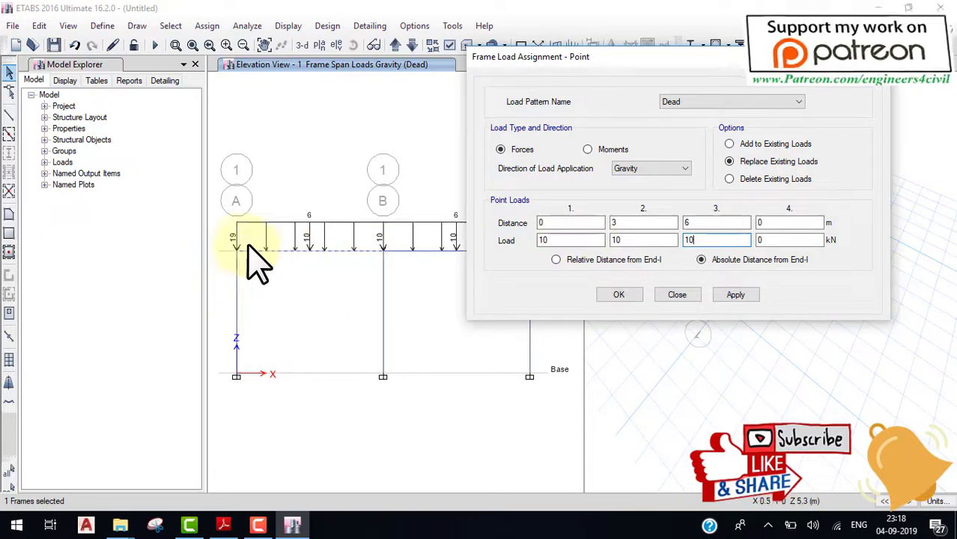
pyautogui.click(616, 294)
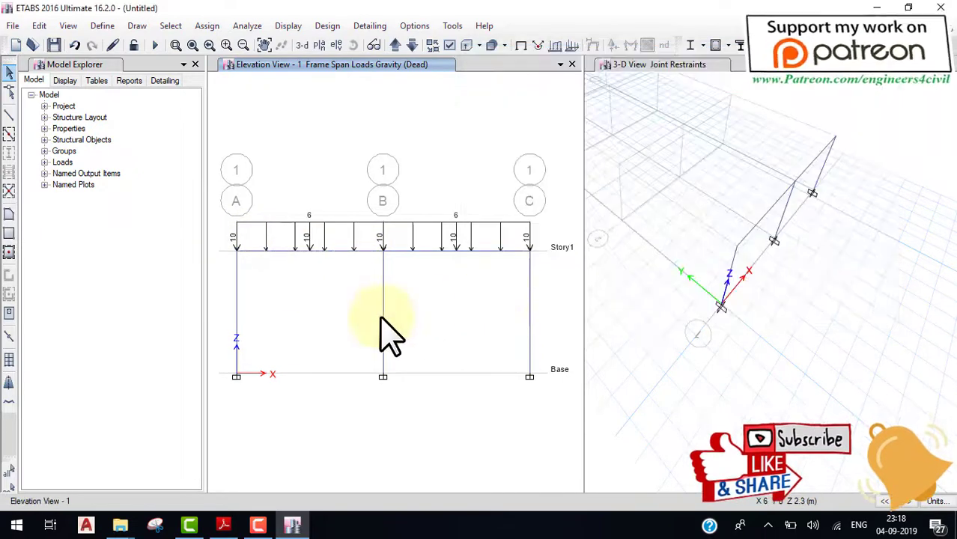
# Display the dead frame loads, 6 kN/m uniform plus 10 kN point loads, in the 3-D view.
pyautogui.click(741, 143)
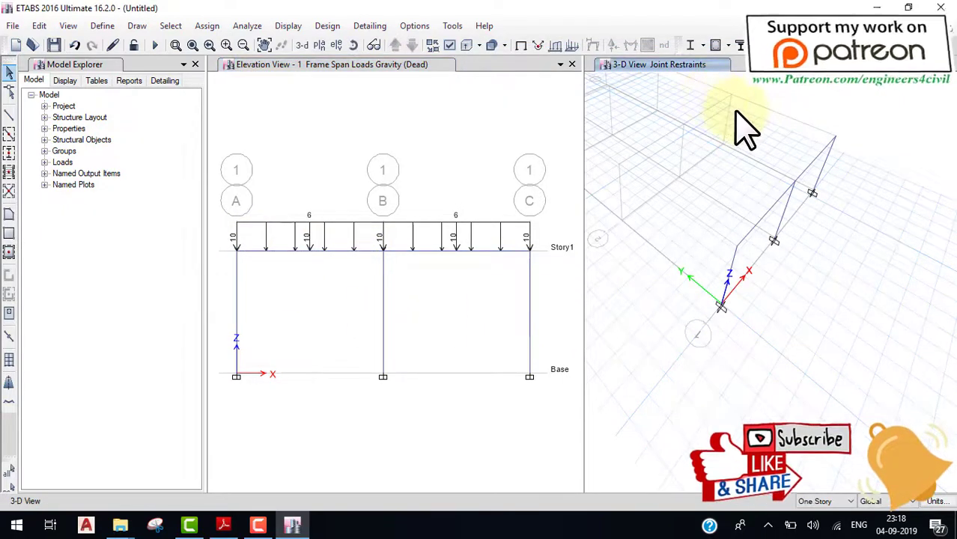
pyautogui.click(552, 50)
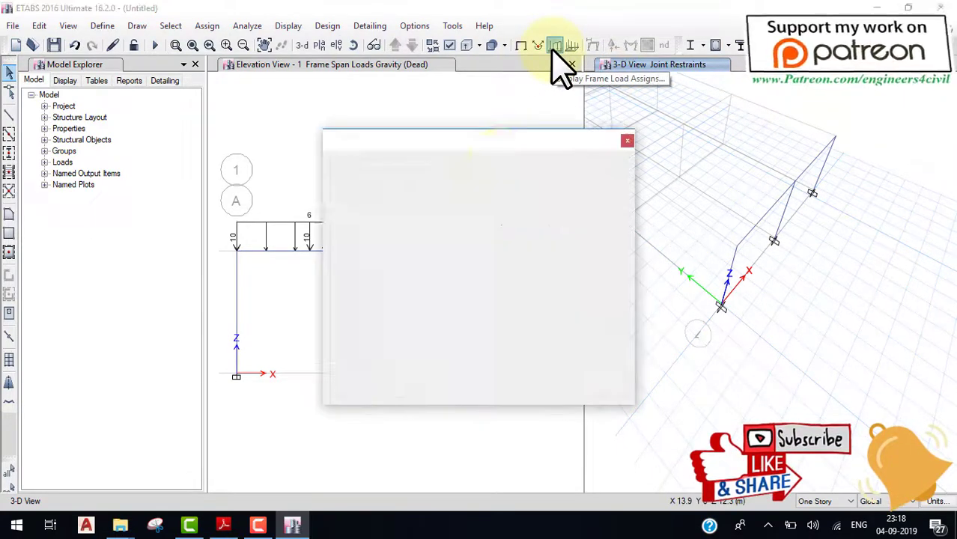
pyautogui.click(422, 376)
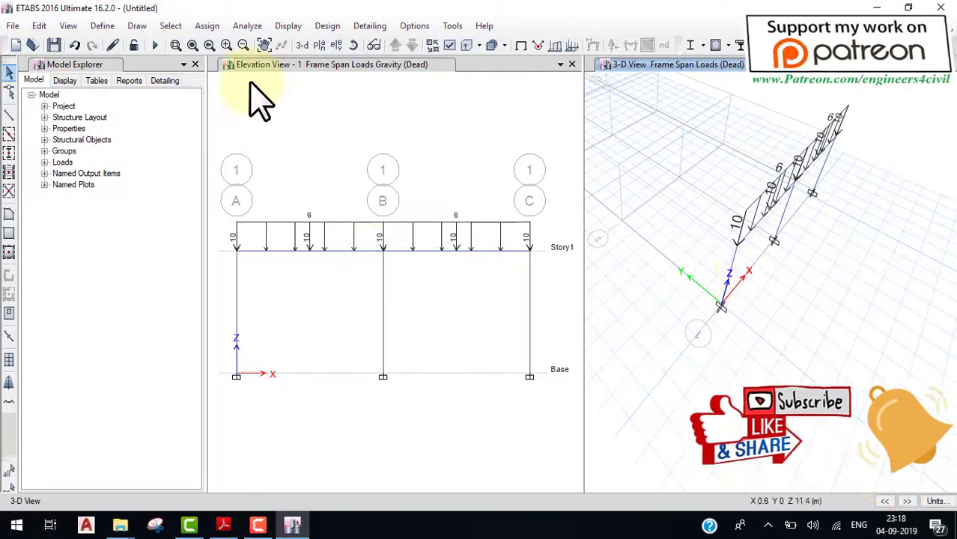
pyautogui.click(155, 45)
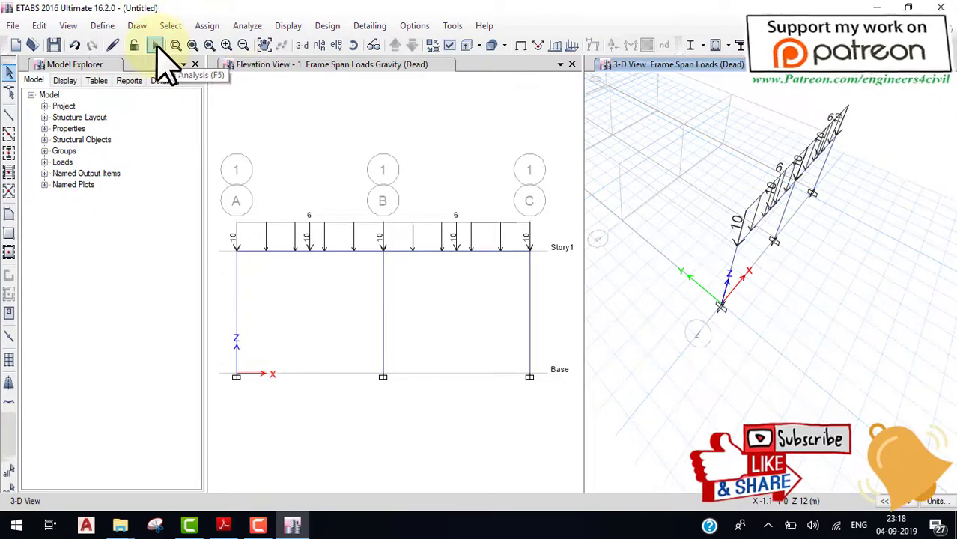
pyautogui.click(246, 28)
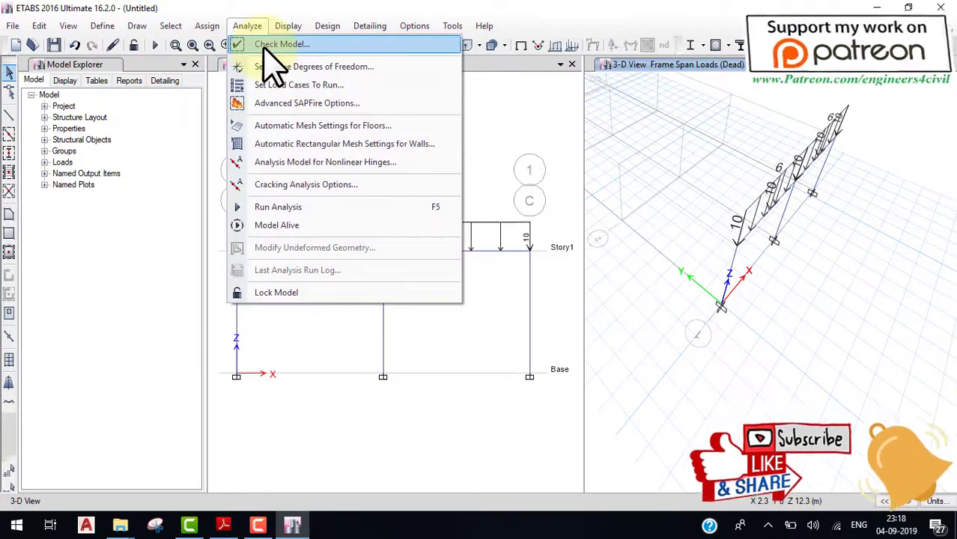
pyautogui.click(268, 46)
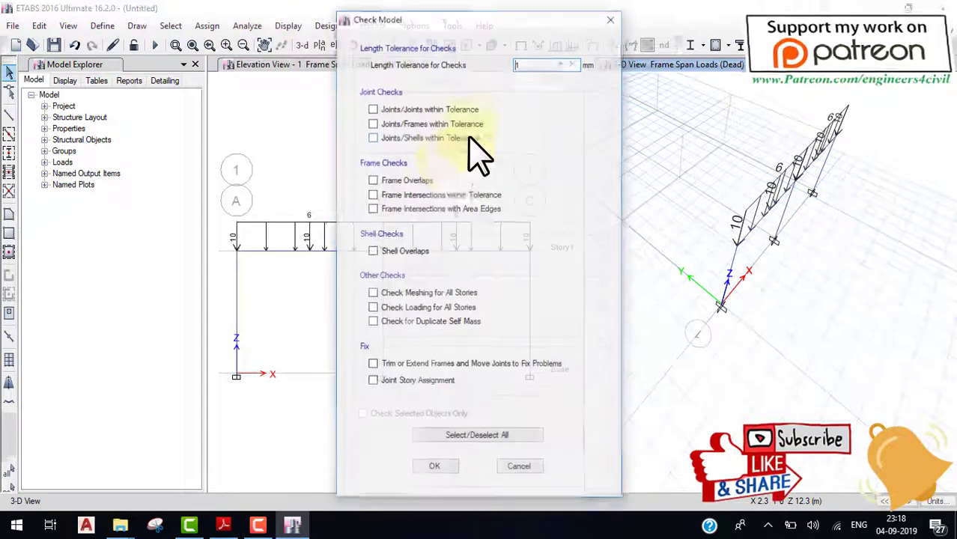
pyautogui.click(405, 111)
pyautogui.click(412, 123)
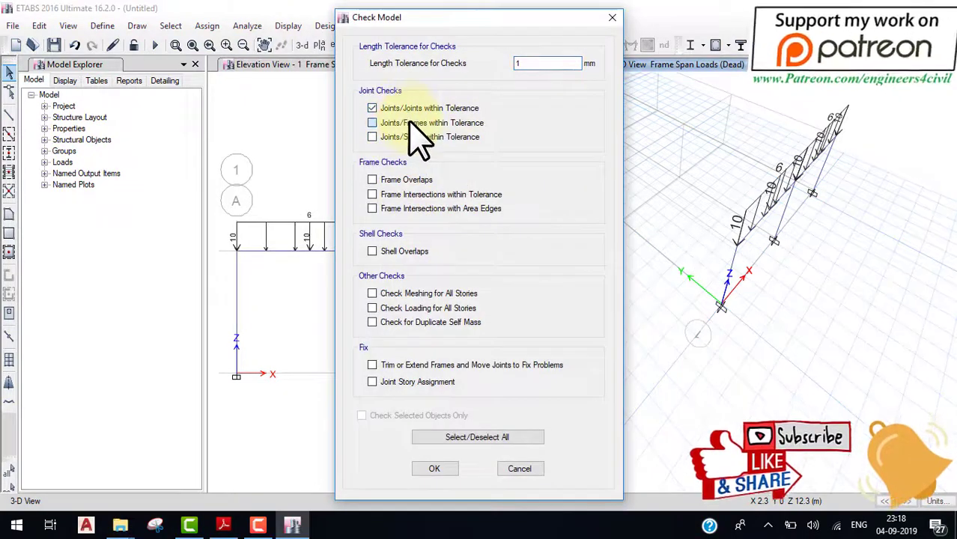
pyautogui.click(412, 196)
pyautogui.click(414, 209)
pyautogui.click(415, 252)
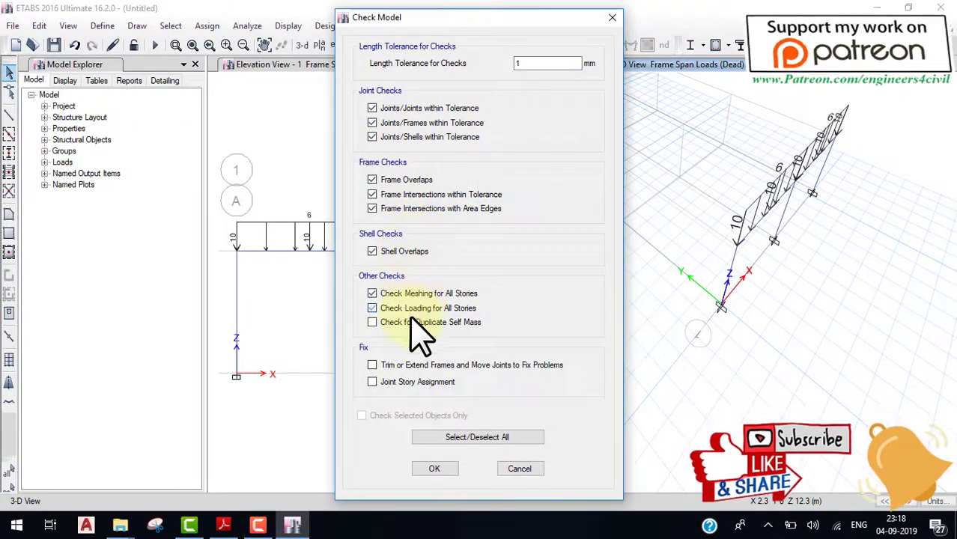
pyautogui.click(416, 366)
pyautogui.click(414, 381)
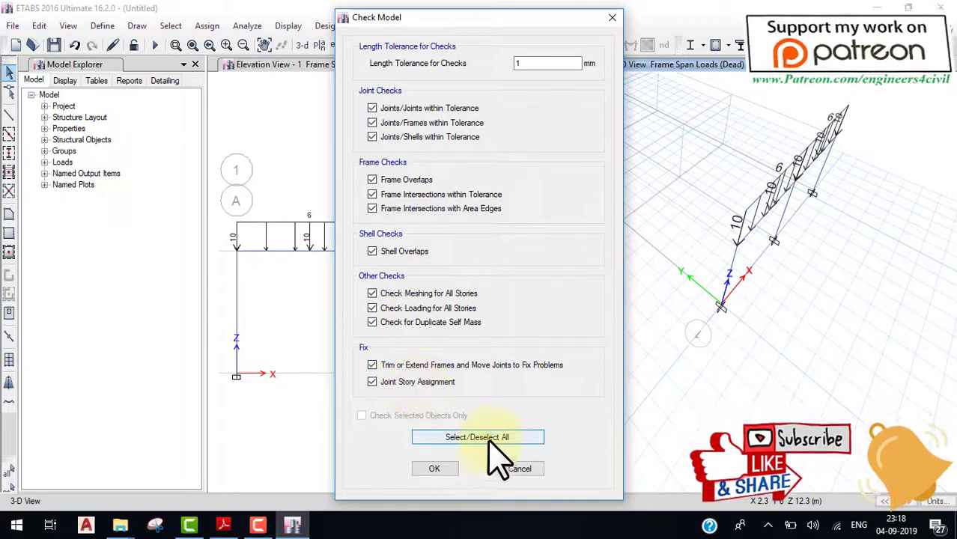
pyautogui.click(435, 469)
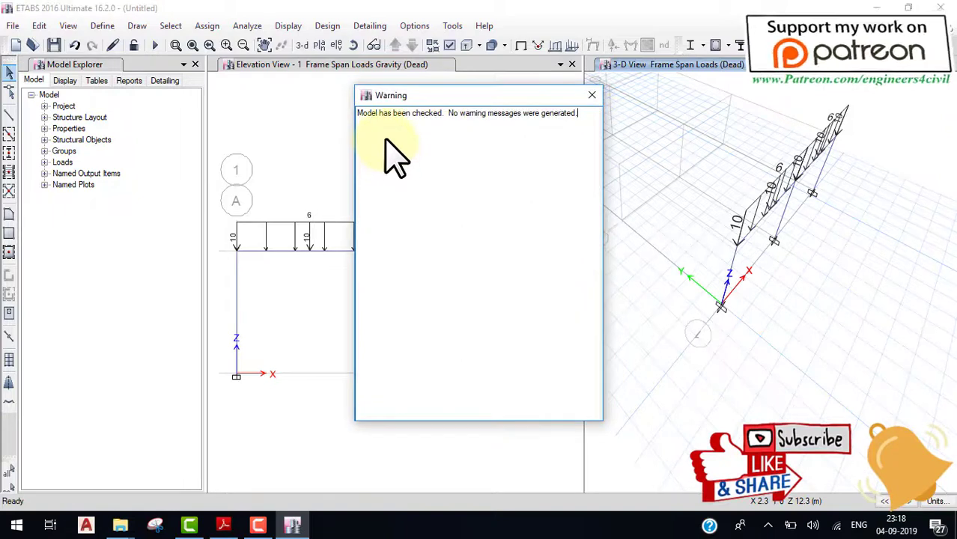
pyautogui.click(591, 96)
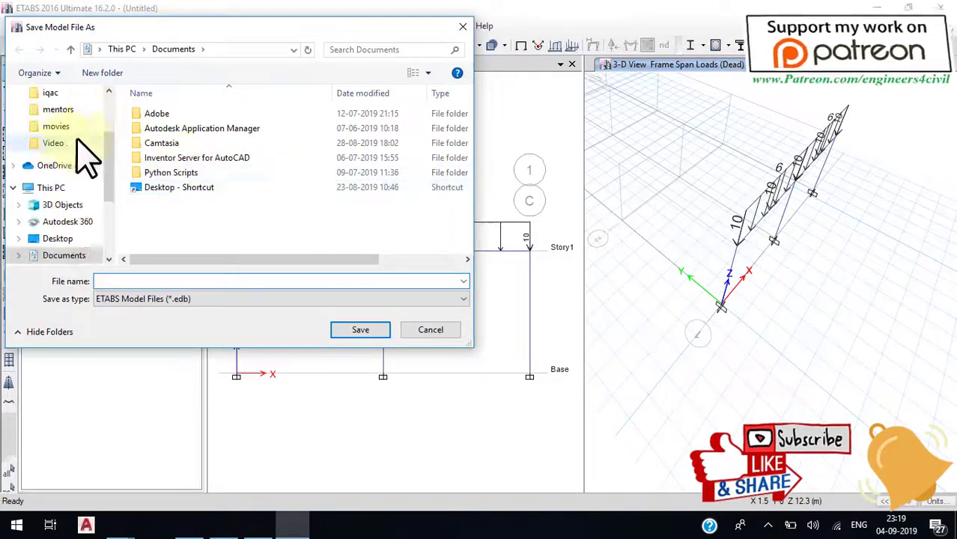
# Create an 'etbas problems' folder on the Desktop and save the model there as Problem-1.
pyautogui.scroll(3, 86, 217)
pyautogui.click(60, 121)
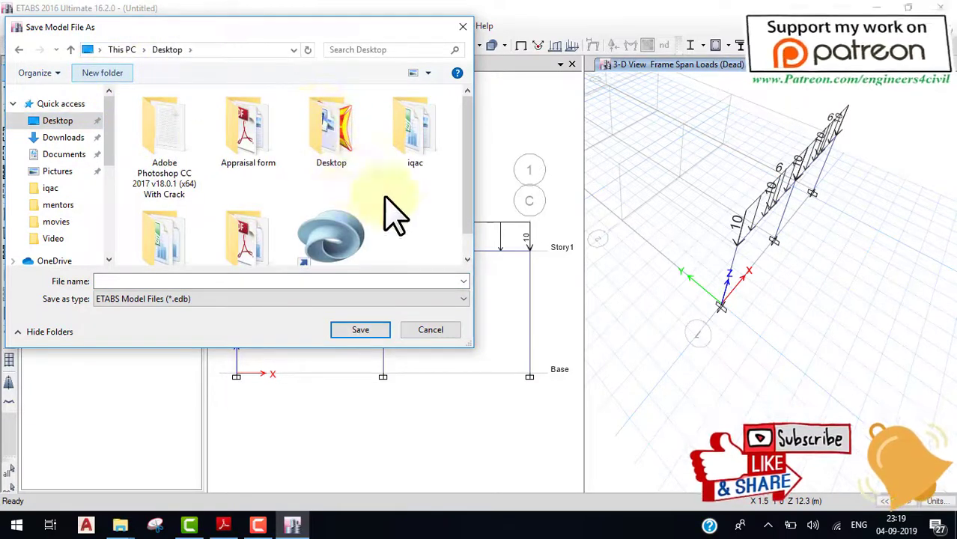
pyautogui.write('etbas proble')
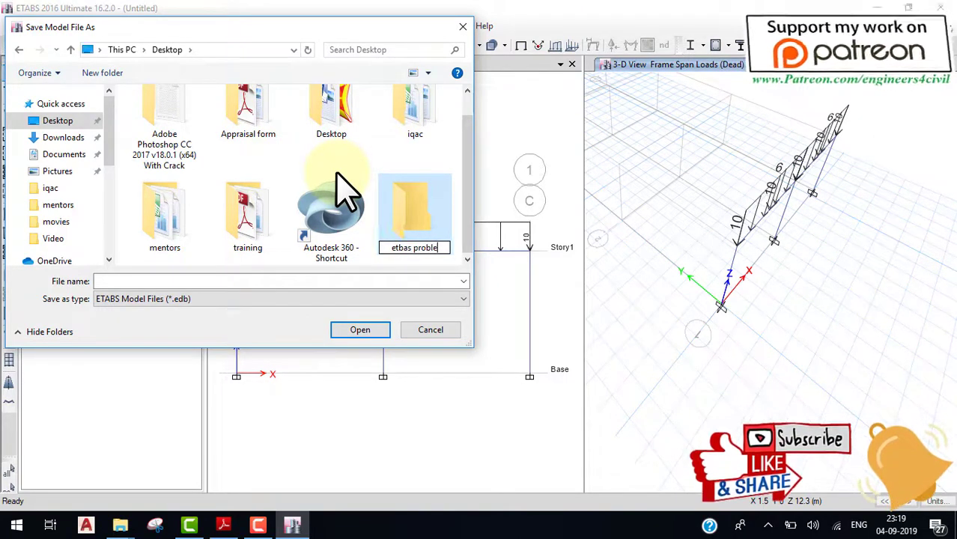
pyautogui.write('ms')
pyautogui.press('Return')
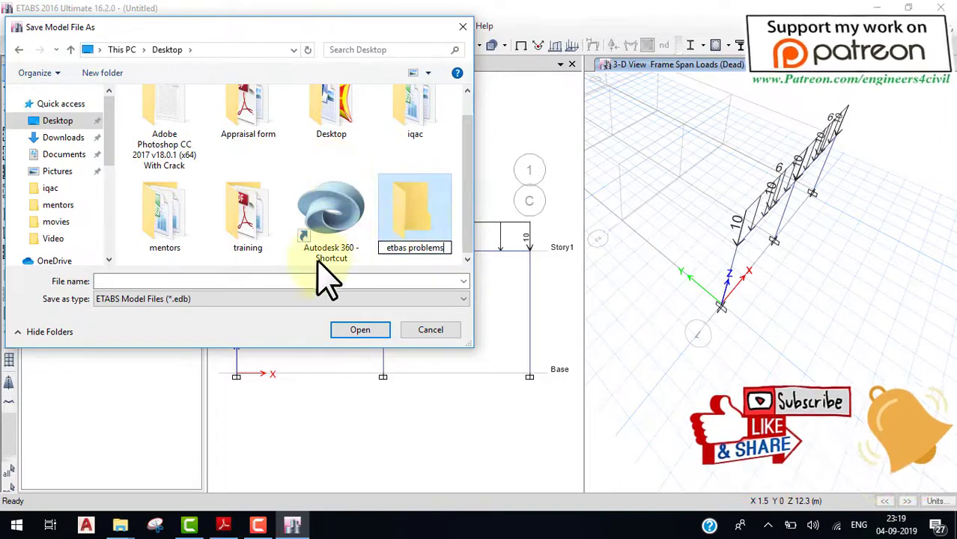
pyautogui.doubleClick(413, 217)
pyautogui.click(249, 282)
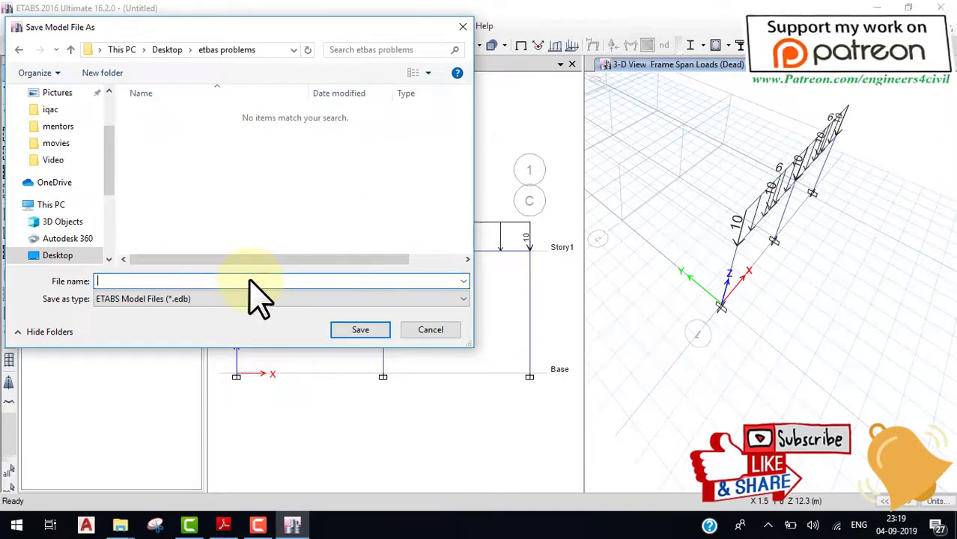
pyautogui.write('Probl')
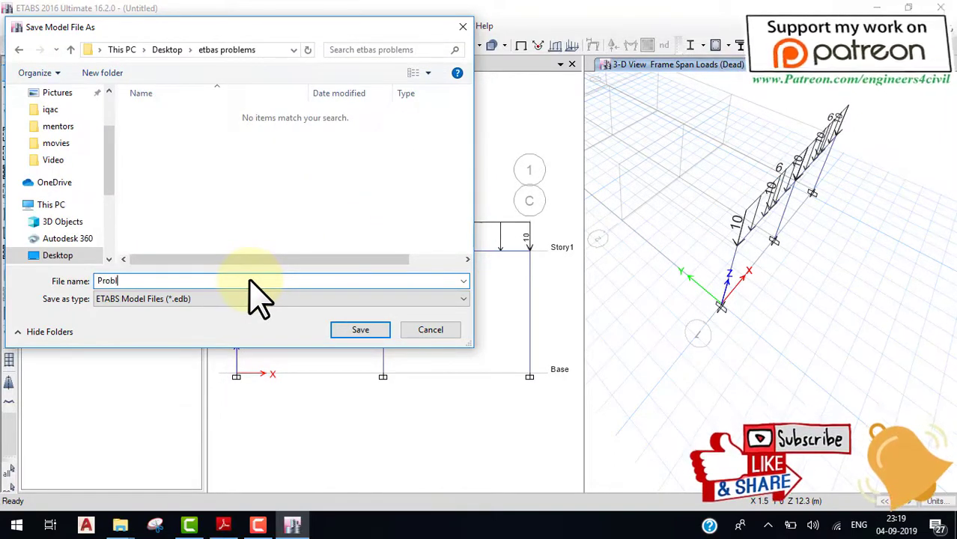
pyautogui.write('em-1')
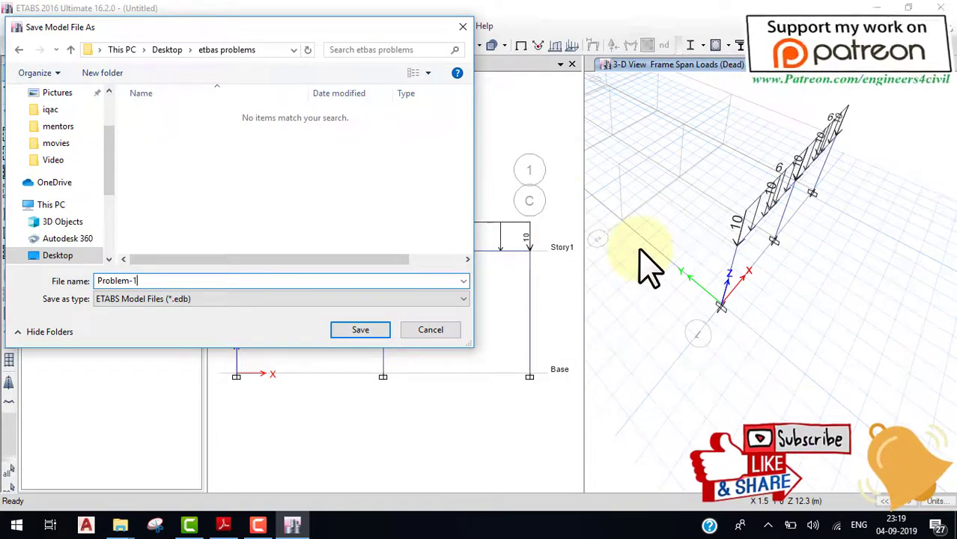
pyautogui.click(361, 331)
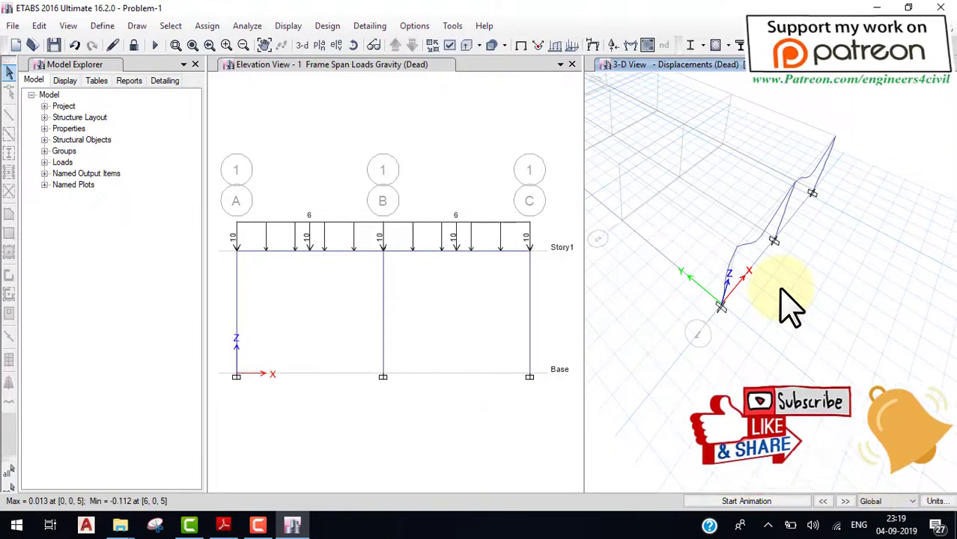
# Animate the deflected shape, then return the 3-D view to the Dead frame span loads.
pyautogui.moveTo(859, 135); pyautogui.dragTo(888, 141)
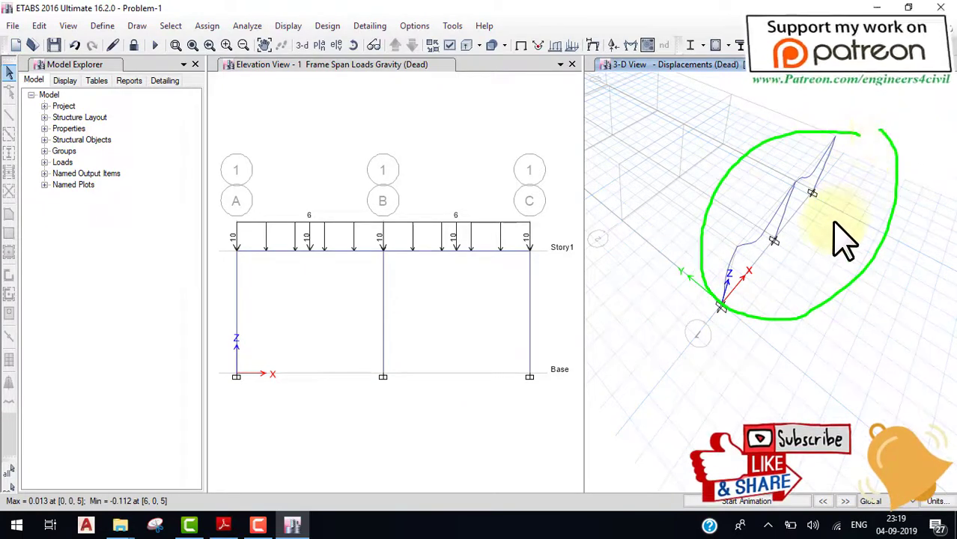
pyautogui.click(764, 501)
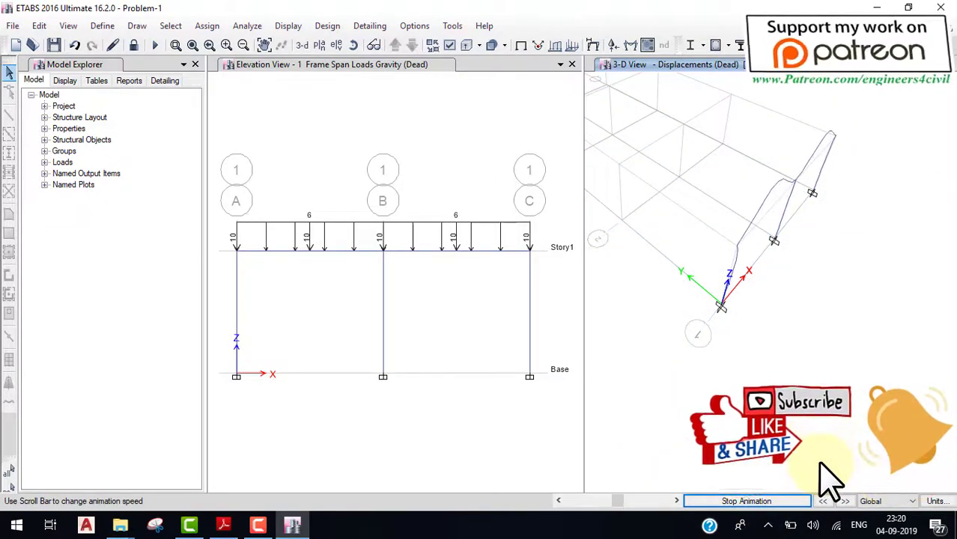
pyautogui.click(555, 45)
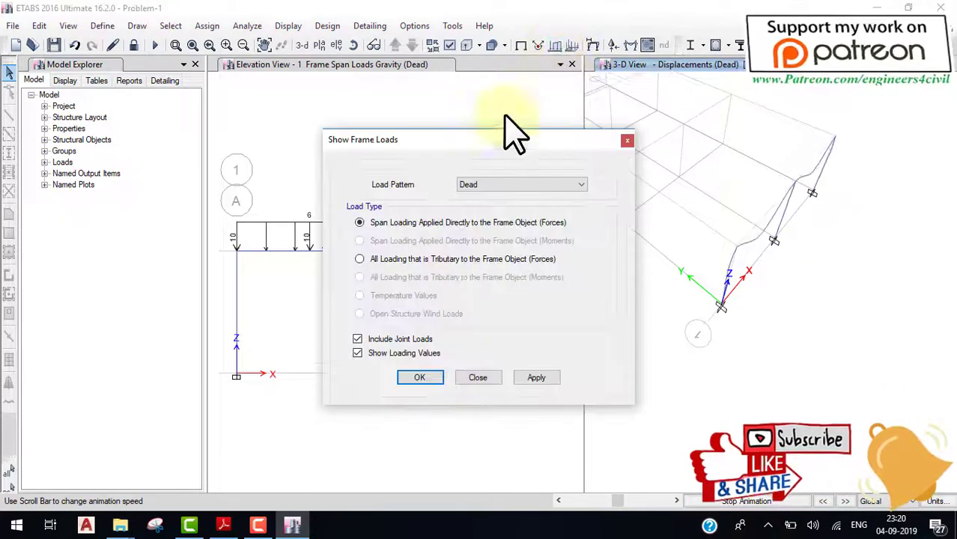
pyautogui.click(420, 377)
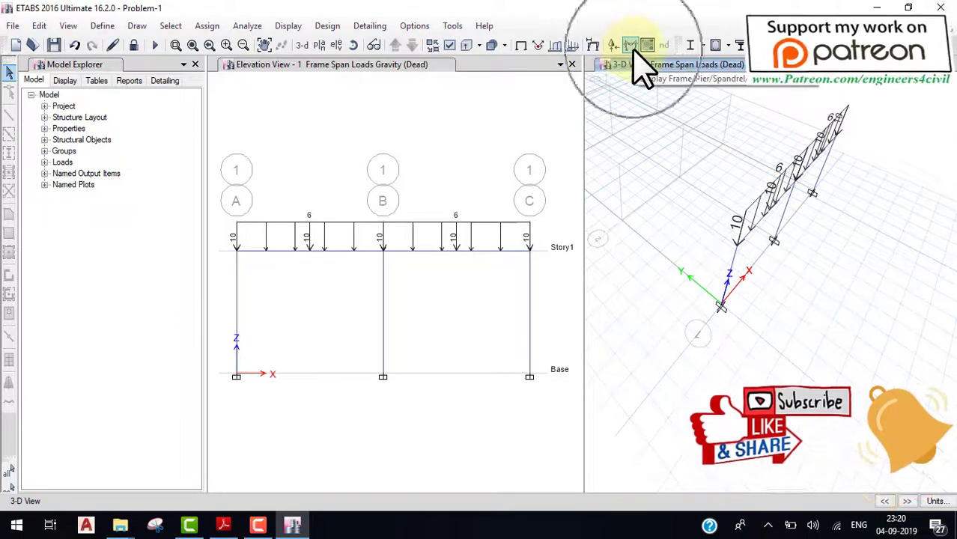
# Show Dead-load Shear 2-2 diagrams with values, peaking at 33.4418 kN, in the 3-D and elevation views.
pyautogui.click(632, 48)
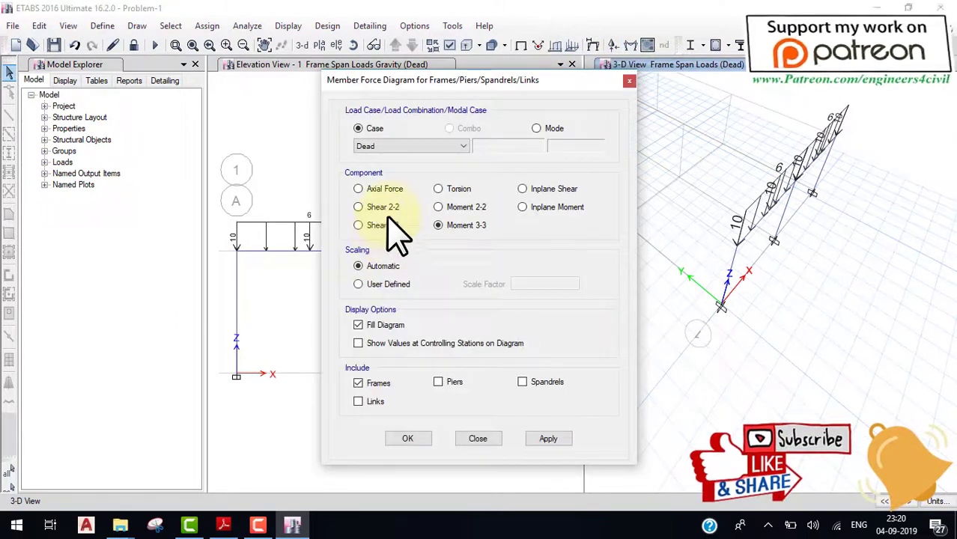
pyautogui.click(388, 208)
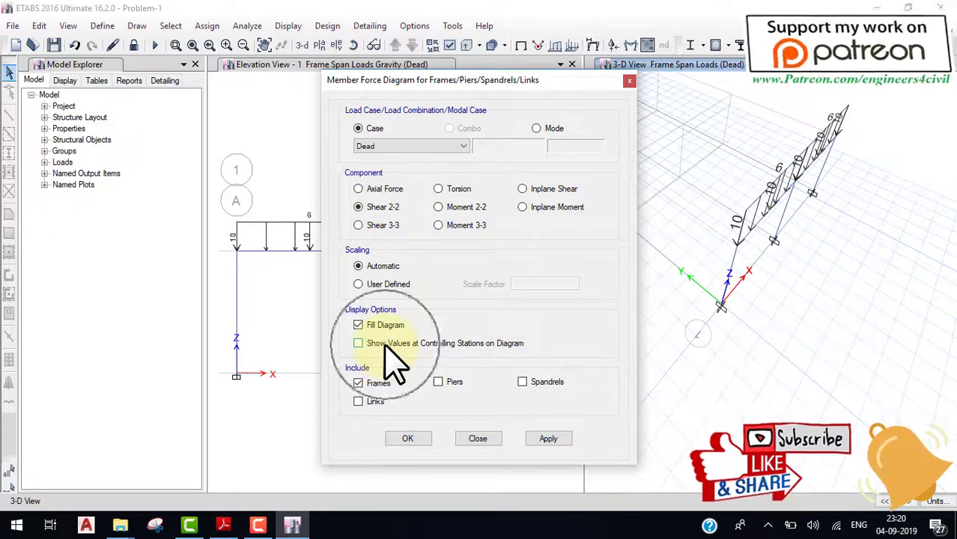
pyautogui.click(359, 344)
pyautogui.click(407, 440)
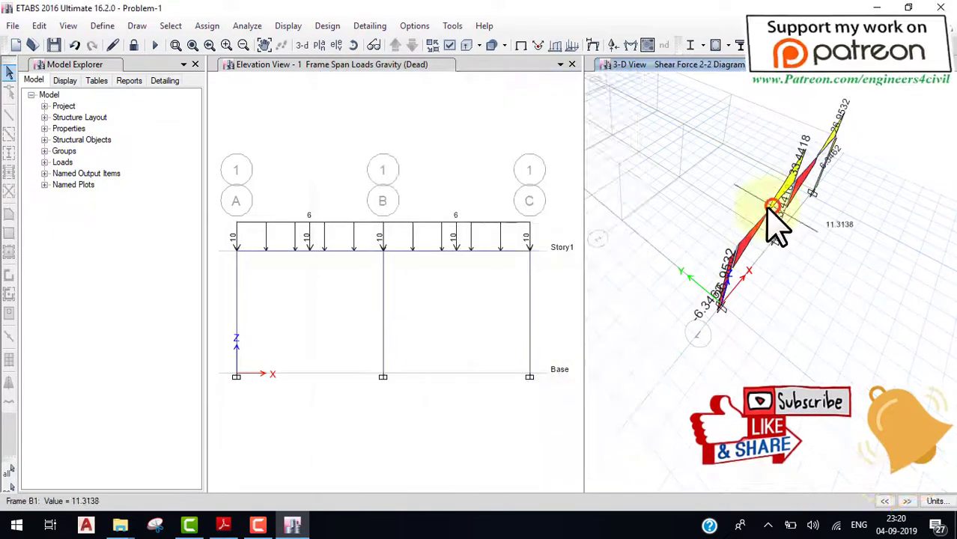
pyautogui.click(437, 142)
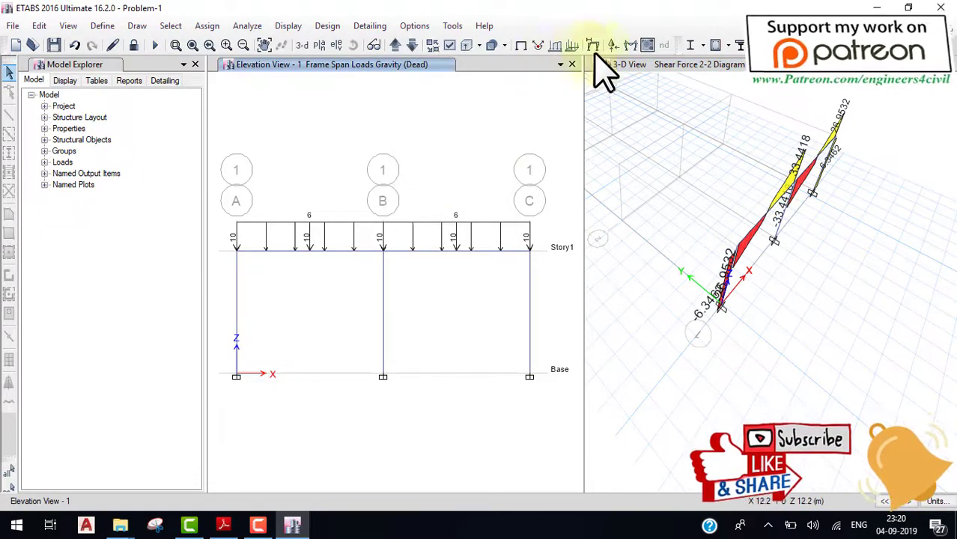
pyautogui.click(630, 46)
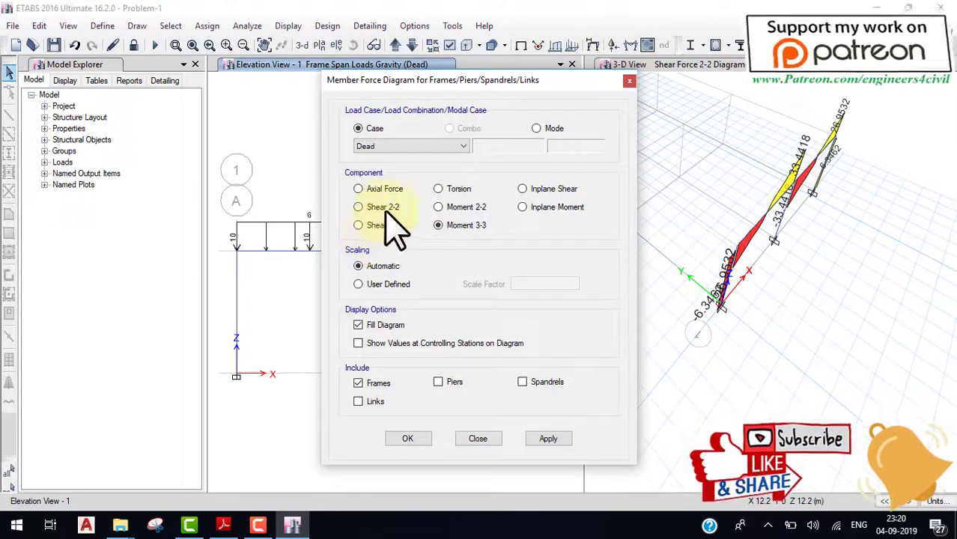
pyautogui.click(404, 441)
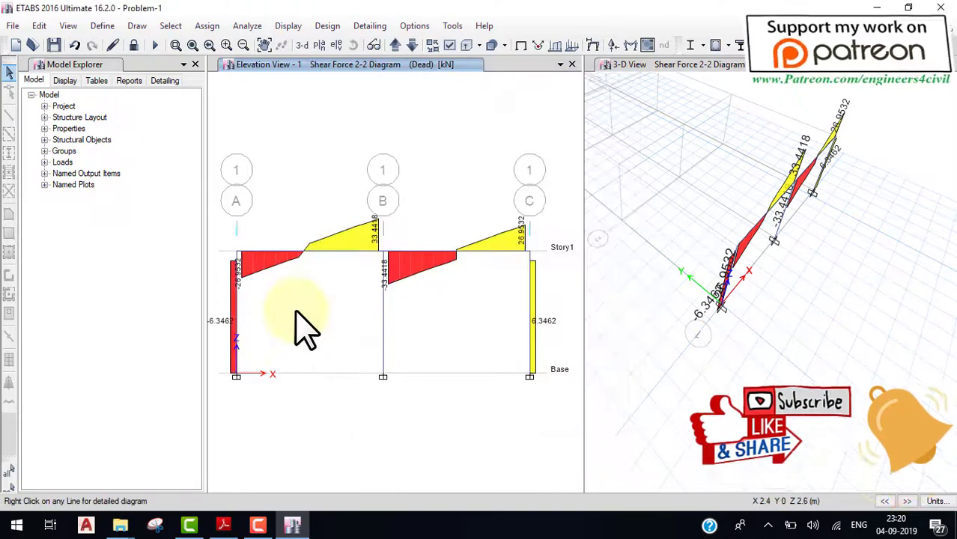
pyautogui.click(630, 47)
pyautogui.click(438, 224)
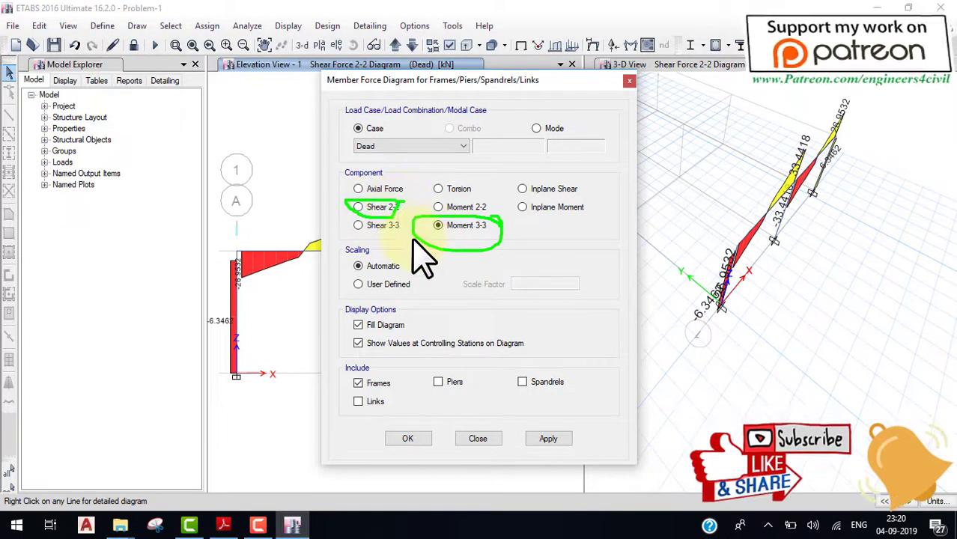
# Show the Dead-load Moment 3-3 diagram, then Fz base reactions of 58.15, 99.28 and 58.15 kN.
pyautogui.click(408, 439)
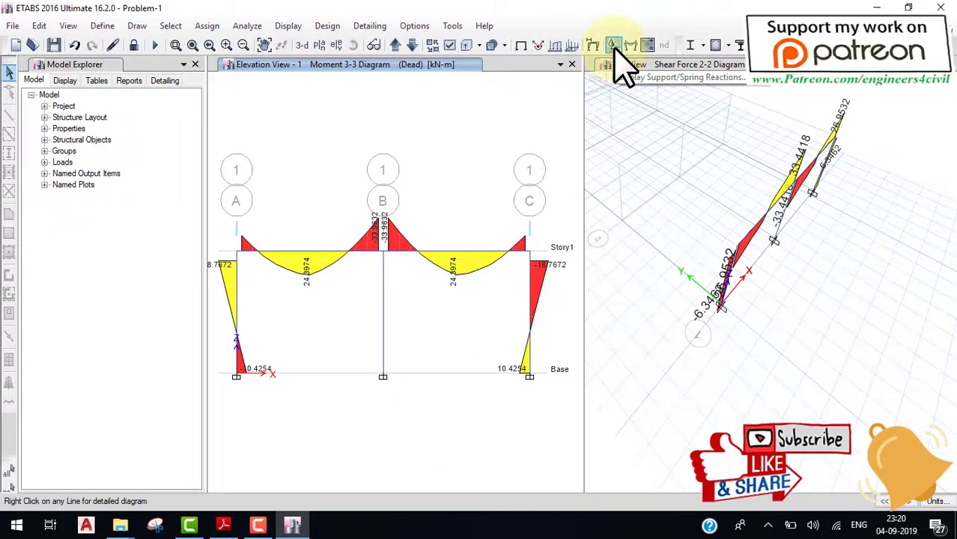
pyautogui.click(613, 47)
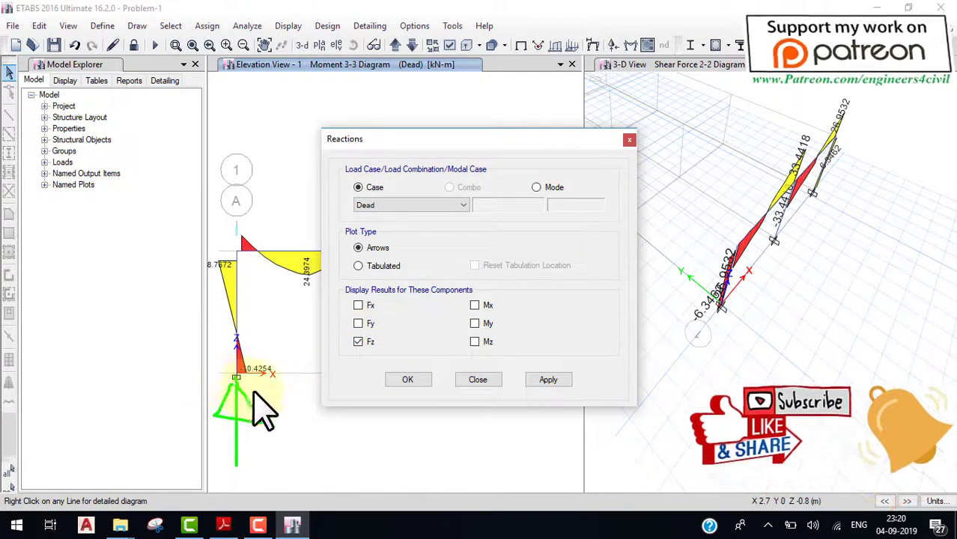
pyautogui.click(406, 380)
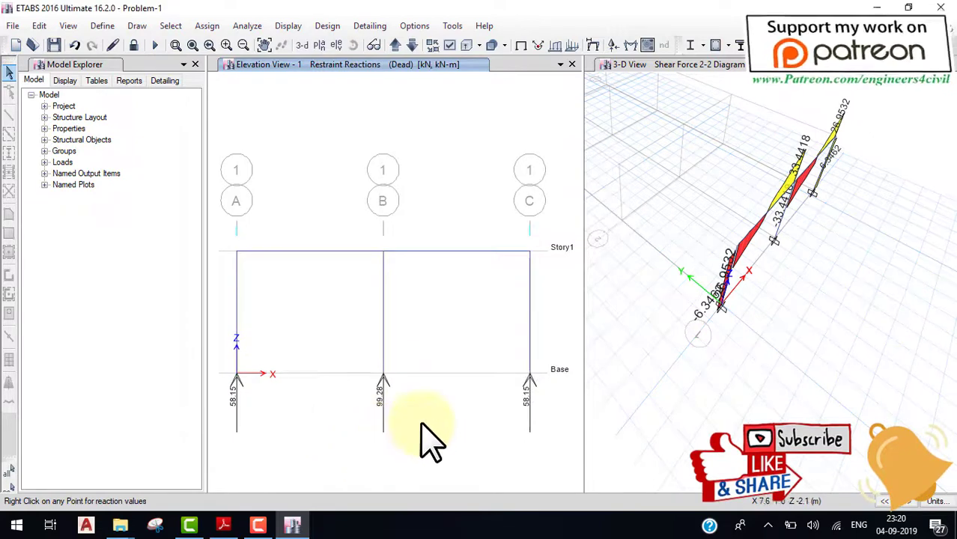
pyautogui.click(632, 49)
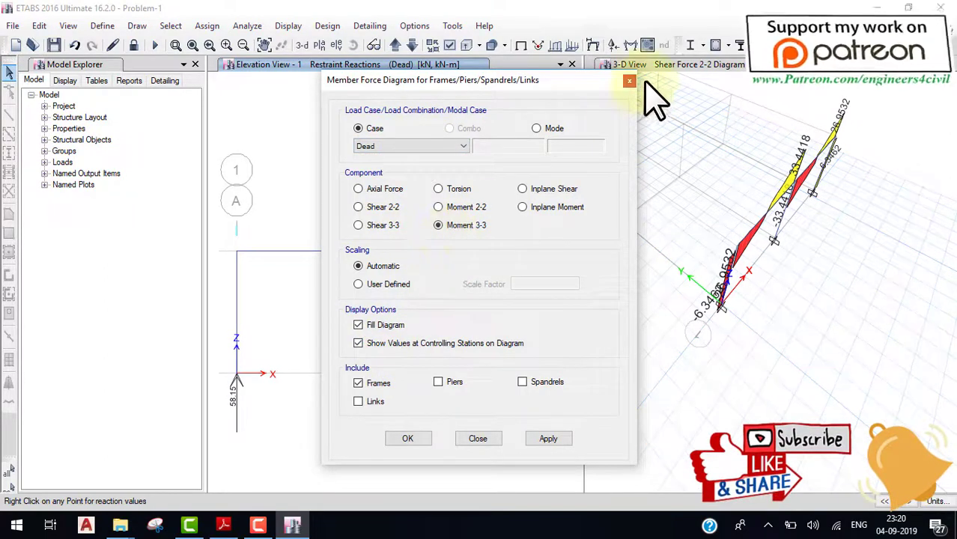
# Replace the reactions with the Dead-load deformed shape, displacements 0.013 to -0.112 mm, in the elevation view.
pyautogui.click(629, 81)
pyautogui.click(592, 45)
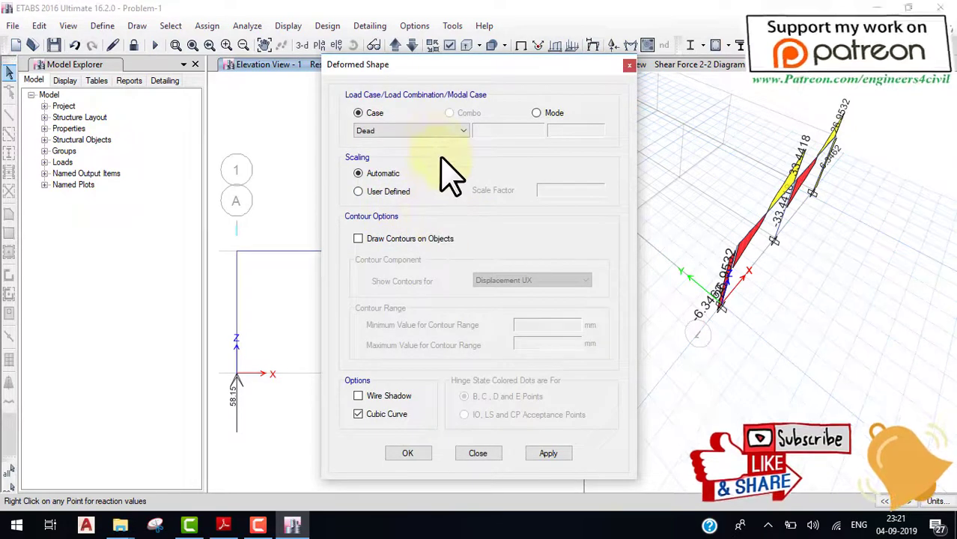
pyautogui.click(409, 453)
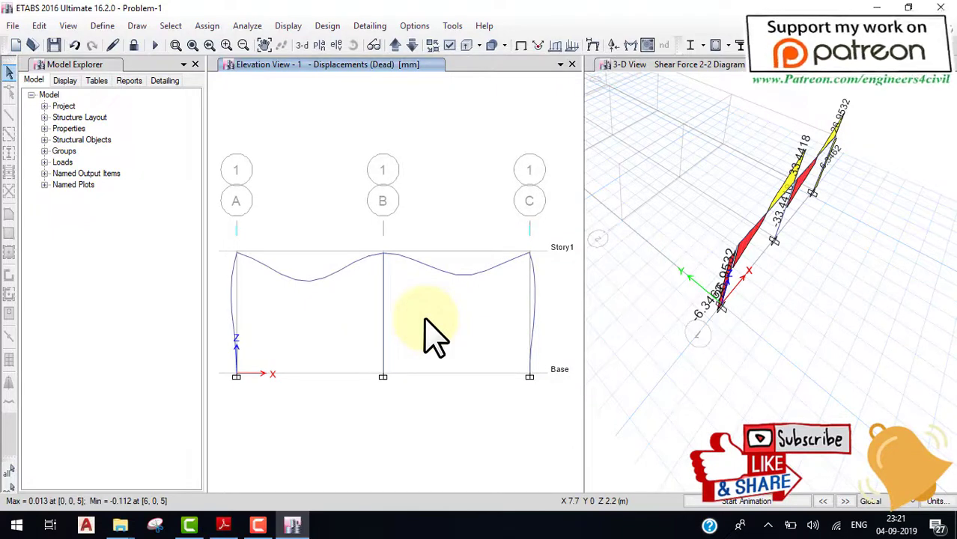
# Inspect beam B1's Story1 Dead-load load, shear, moment and deflection detail diagrams, then close them.
pyautogui.rightClick(765, 215)
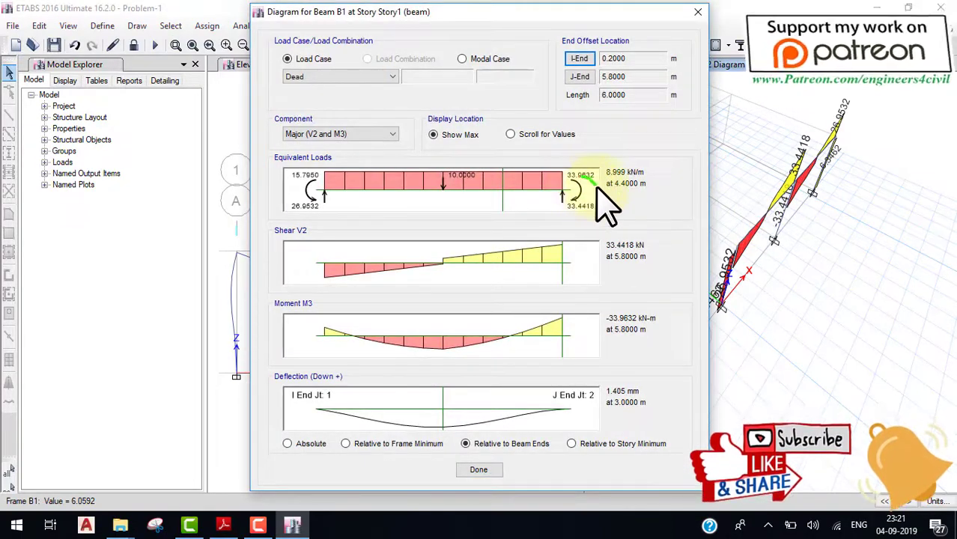
pyautogui.moveTo(597, 187); pyautogui.dragTo(720, 122)
pyautogui.moveTo(579, 256); pyautogui.dragTo(668, 223)
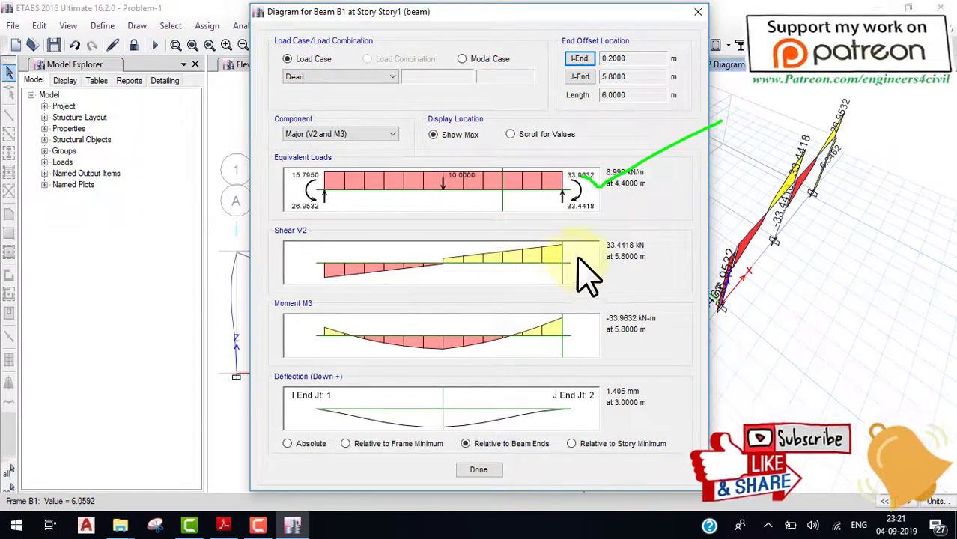
pyautogui.moveTo(575, 337); pyautogui.dragTo(666, 285)
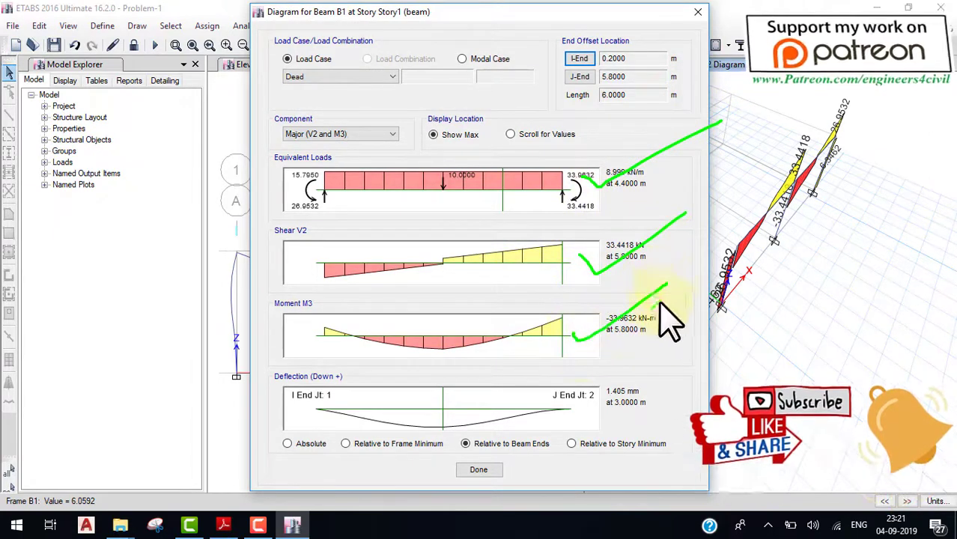
pyautogui.moveTo(556, 407); pyautogui.dragTo(567, 424)
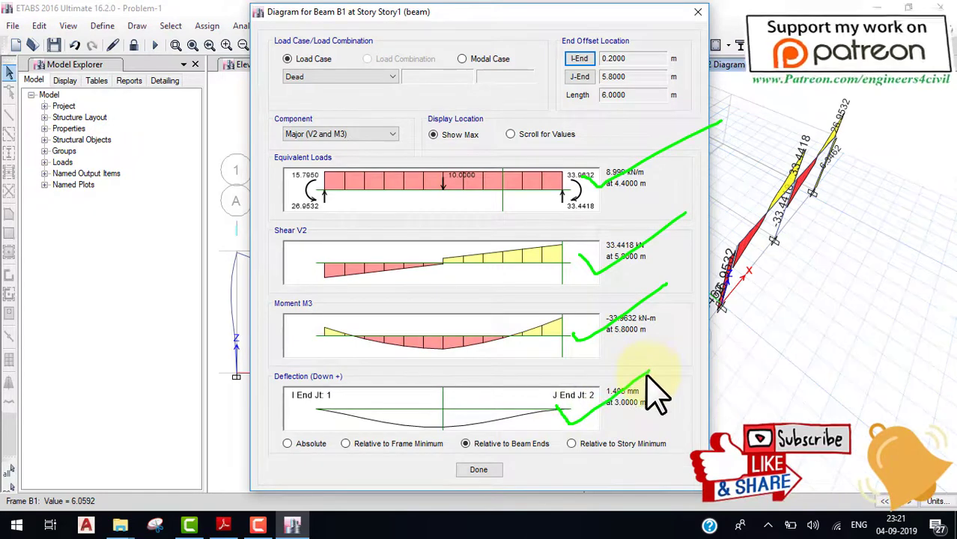
pyautogui.moveTo(381, 58); pyautogui.dragTo(275, 105)
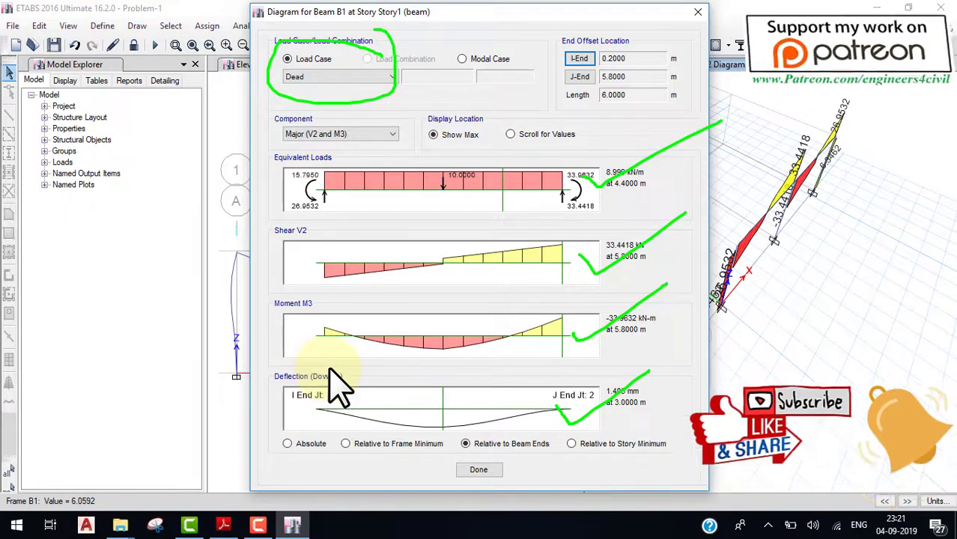
pyautogui.press('Escape')
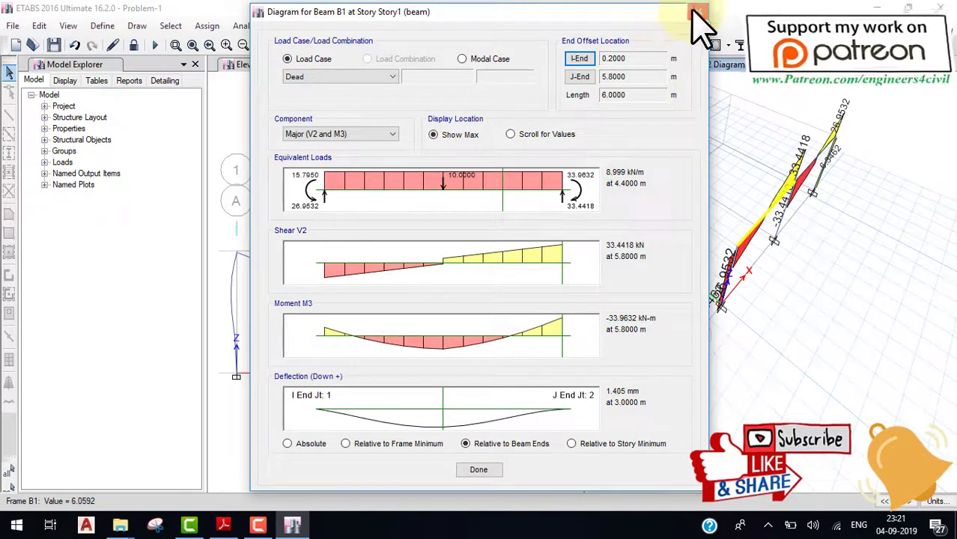
pyautogui.click(696, 14)
# Examine column C1's Story1 Dead-load shear and moment detail diagrams, then close the window.
pyautogui.rightClick(722, 283)
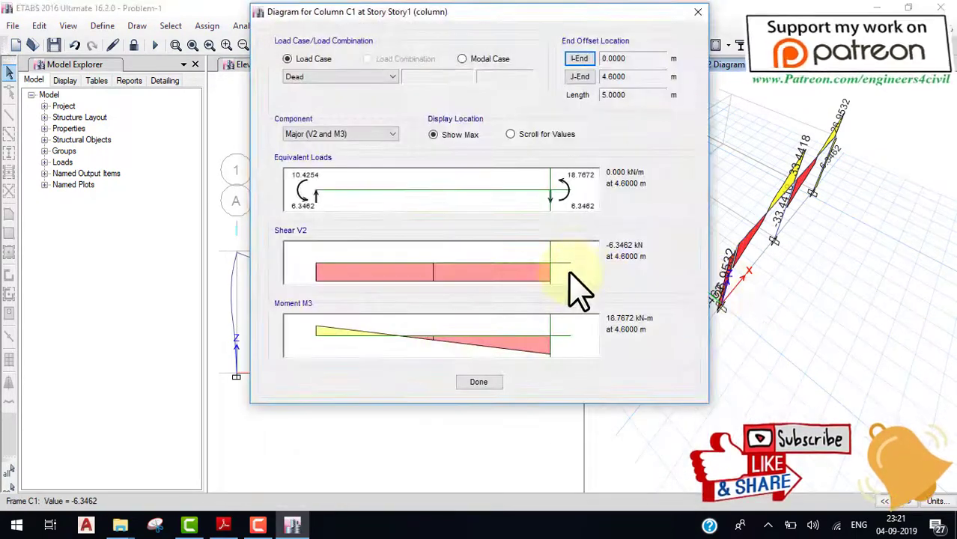
pyautogui.moveTo(405, 189); pyautogui.dragTo(554, 151)
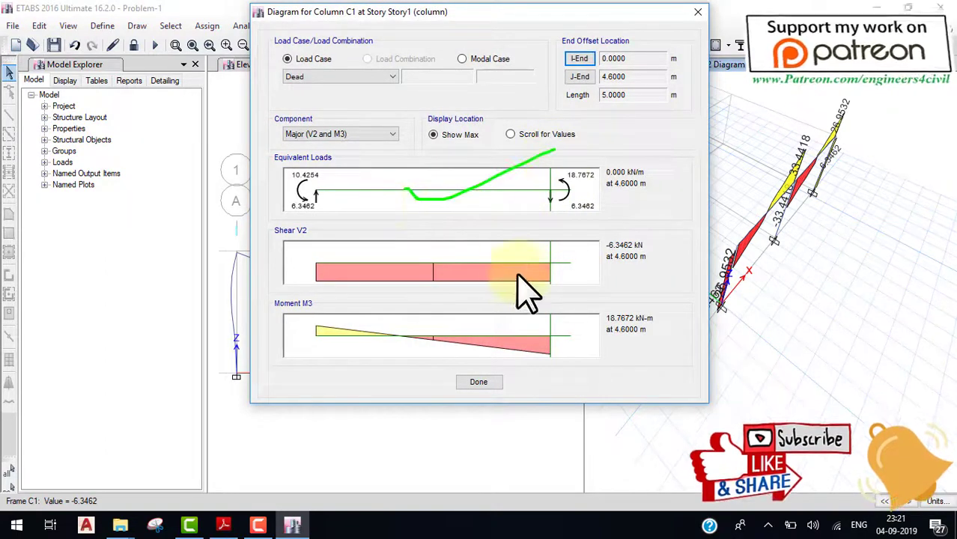
pyautogui.moveTo(485, 271); pyautogui.dragTo(622, 228)
pyautogui.moveTo(516, 329); pyautogui.dragTo(614, 288)
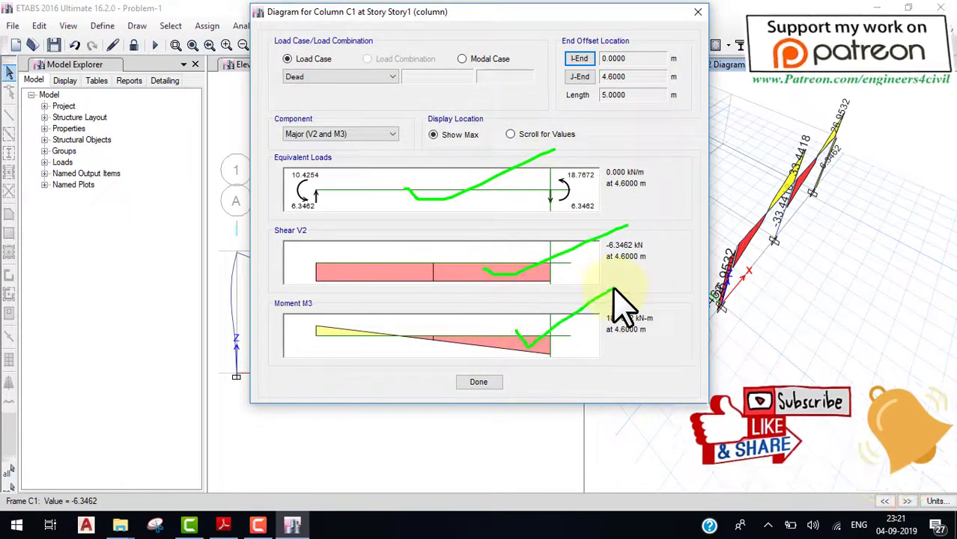
pyautogui.moveTo(399, 35); pyautogui.dragTo(352, 98)
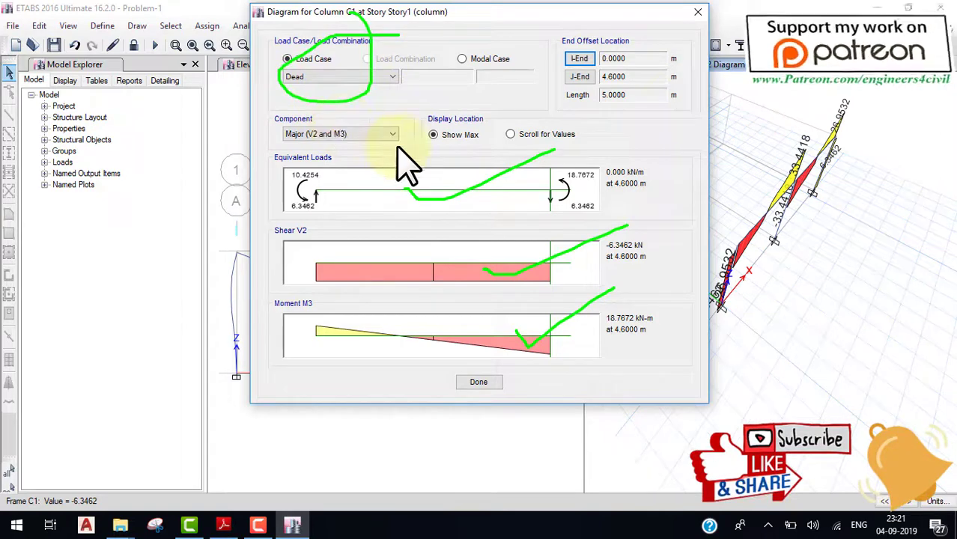
pyautogui.press('Escape')
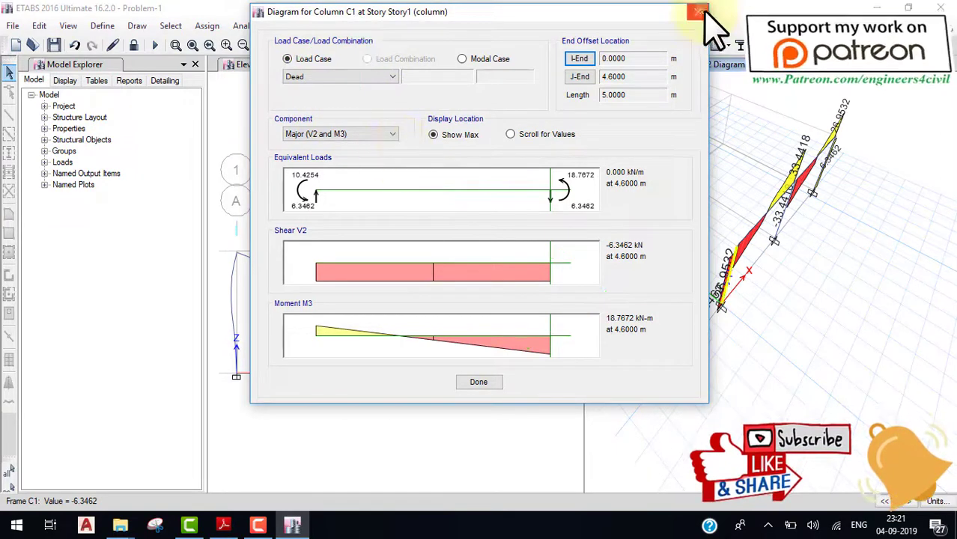
pyautogui.click(699, 12)
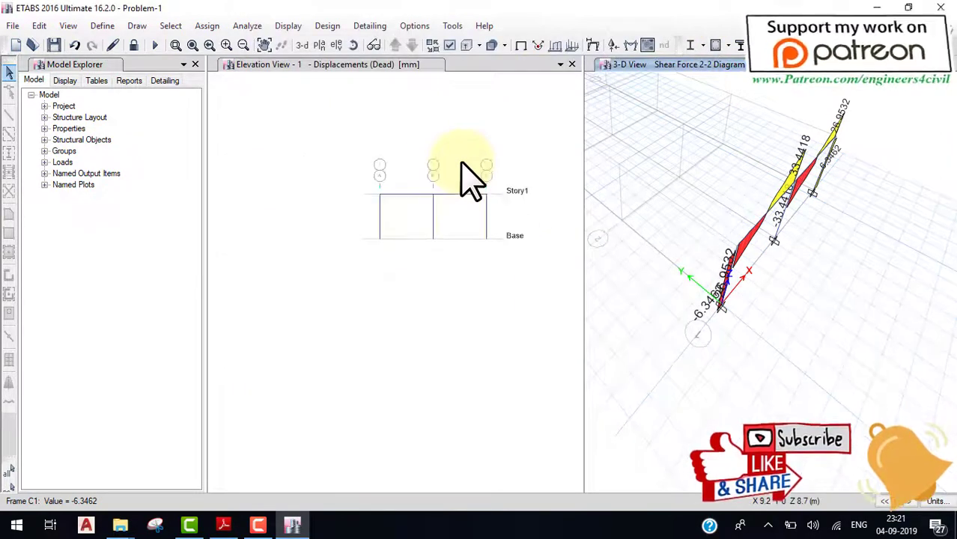